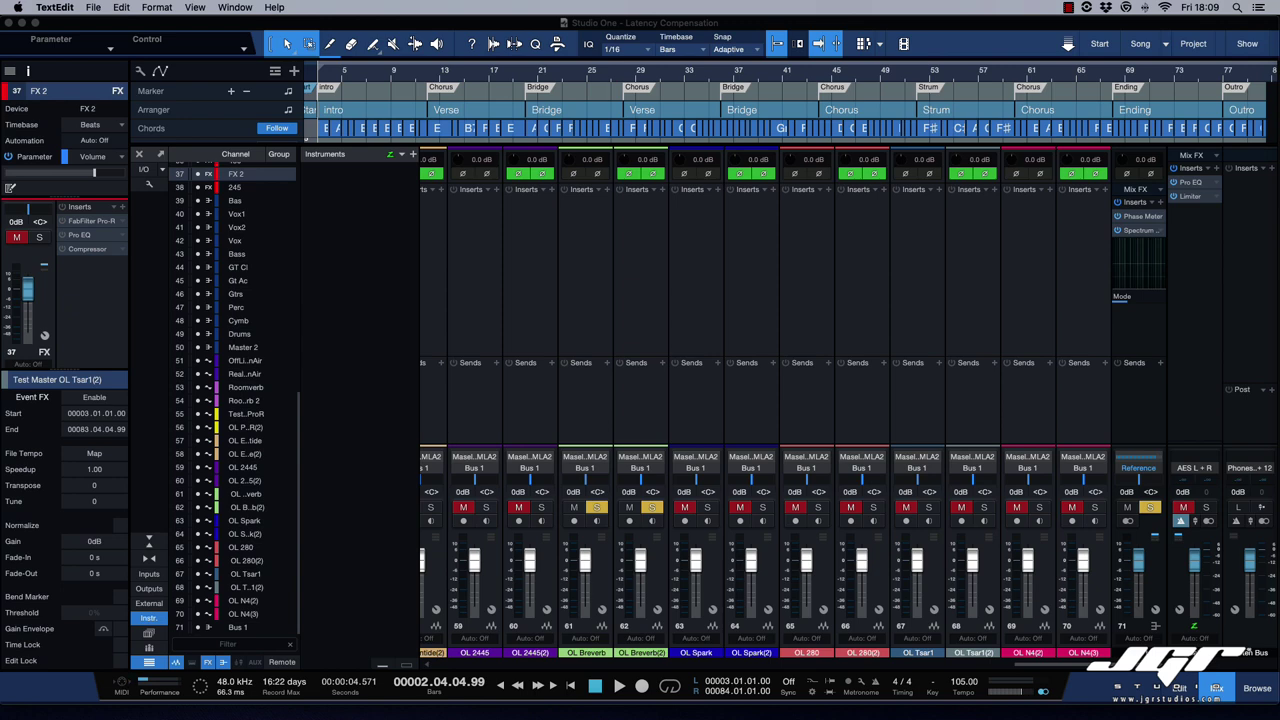
# Switch to Studio One and open the test stems song.
pyautogui.press('super+Tab')
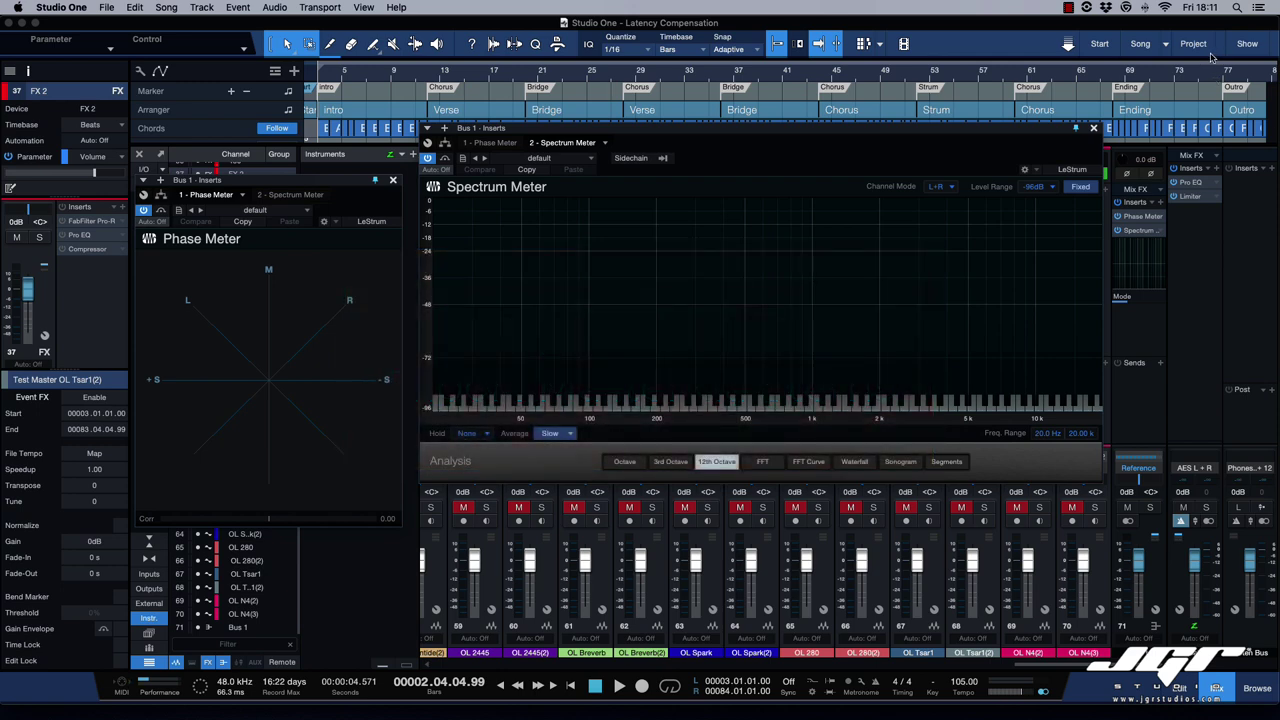
pyautogui.click(1100, 44)
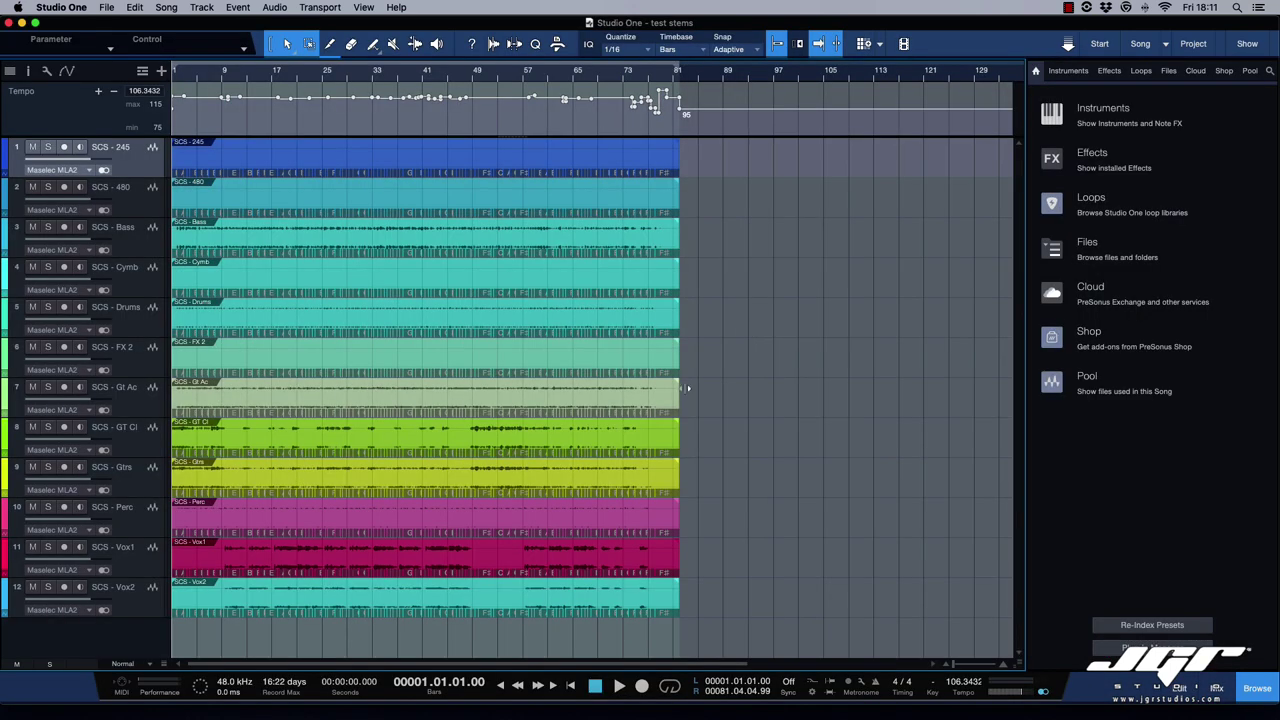
# Mute the SCS - Vox1 and SCS - Vox2 tracks and play the song briefly from the start.
pyautogui.moveTo(32, 547); pyautogui.dragTo(32, 587)
pyautogui.press('space')
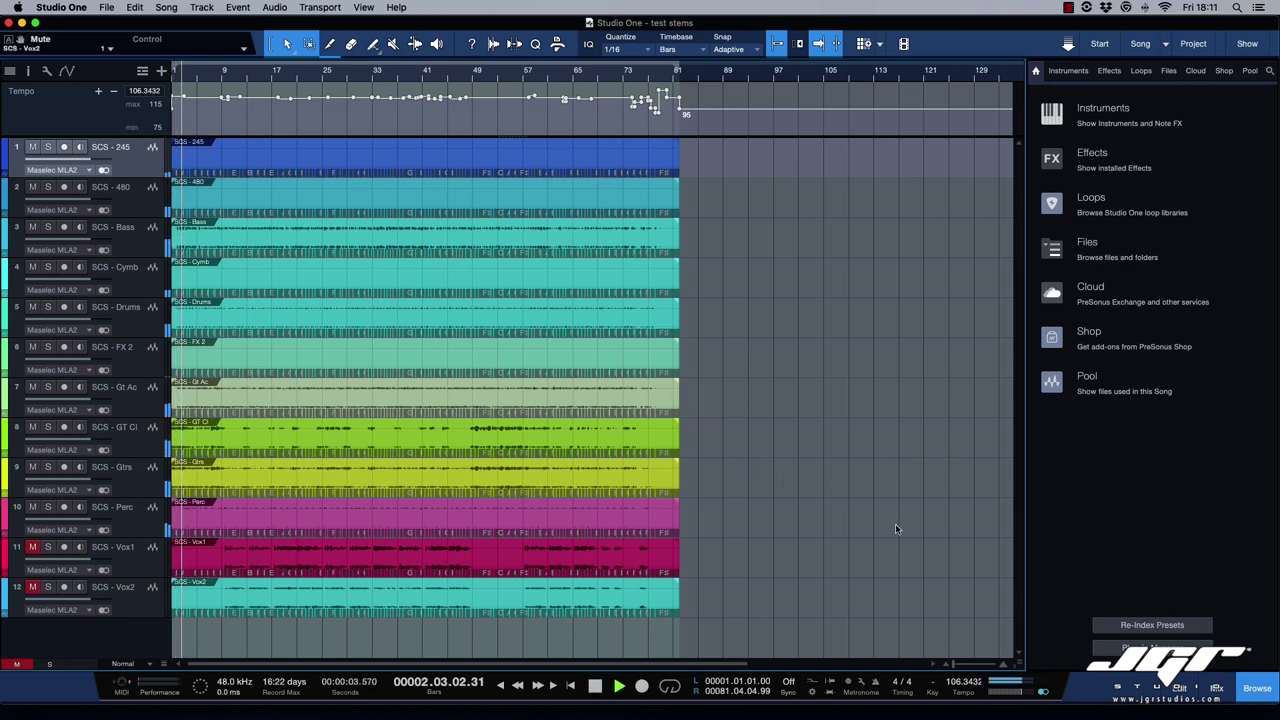
pyautogui.press('space')
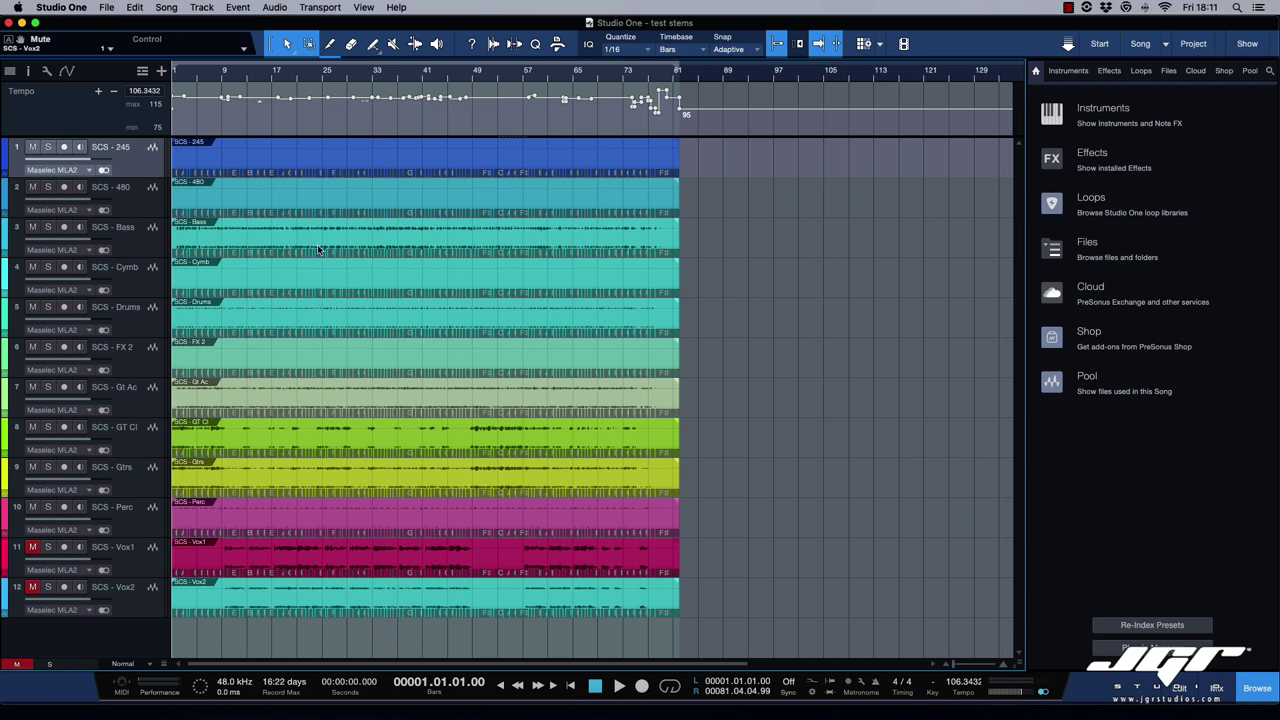
# Export a mixdown of the loop range with realtime processing enabled.
pyautogui.click(175, 8)
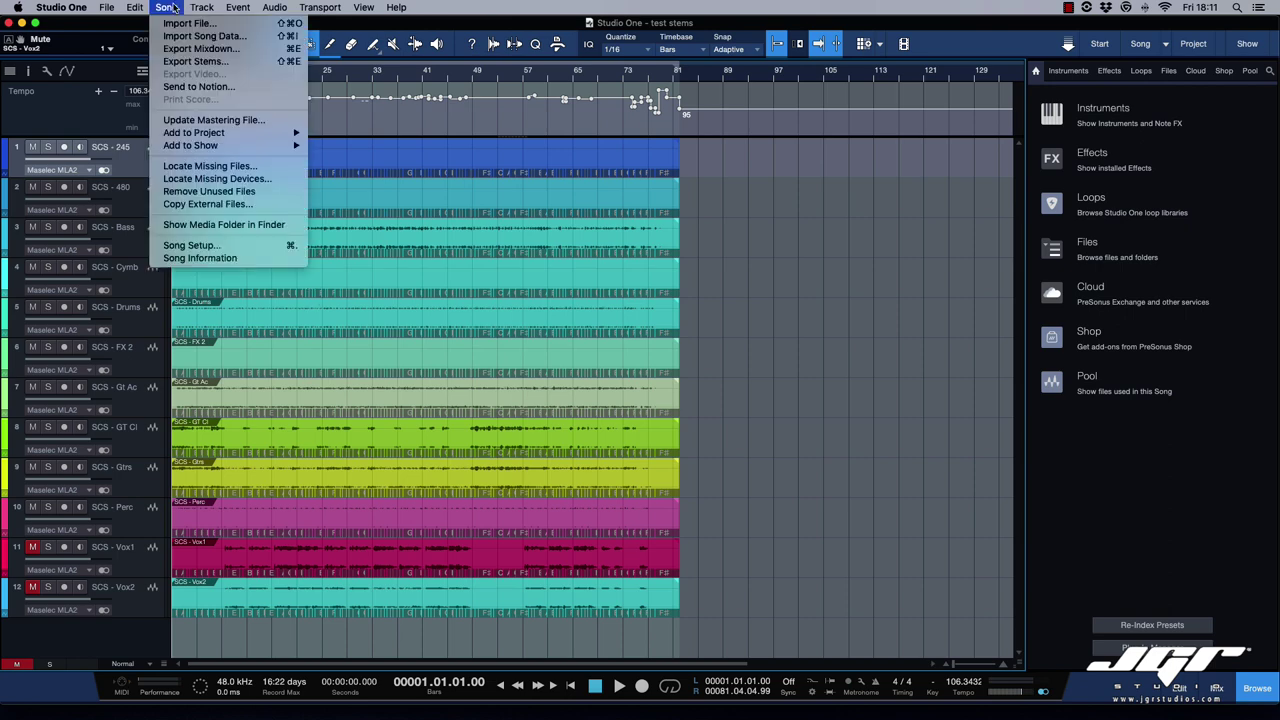
pyautogui.click(200, 48)
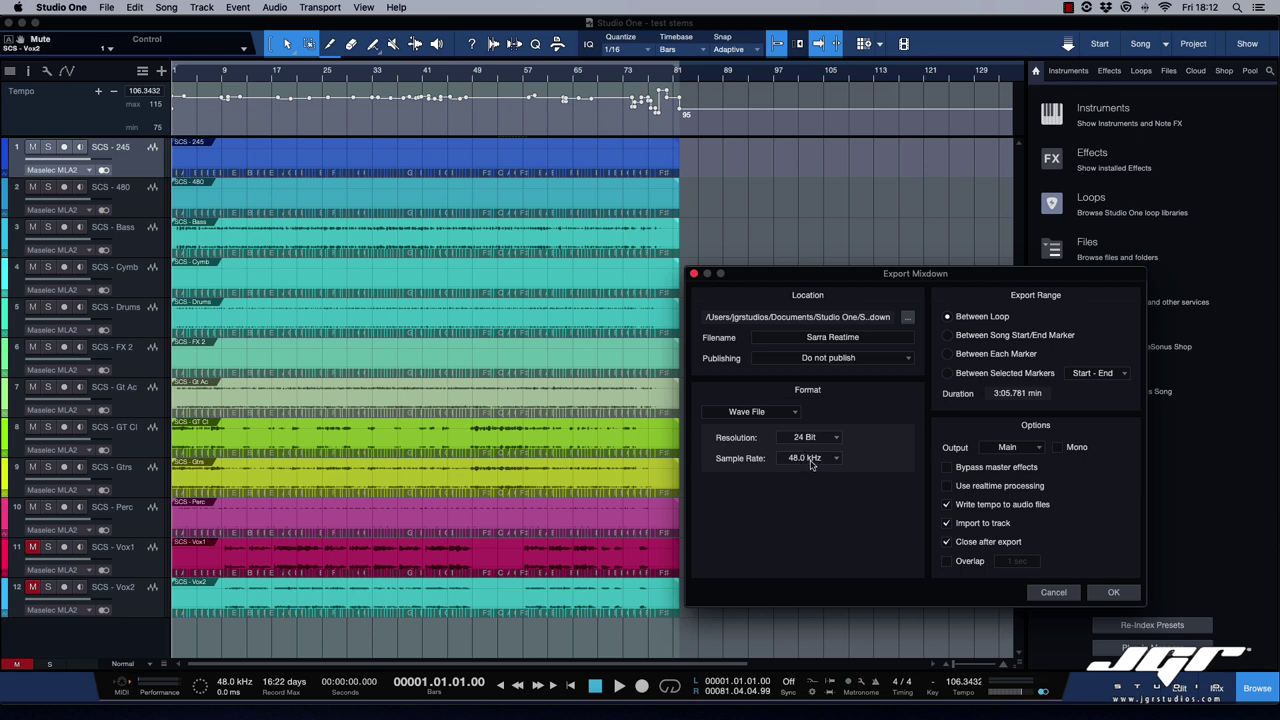
pyautogui.click(947, 486)
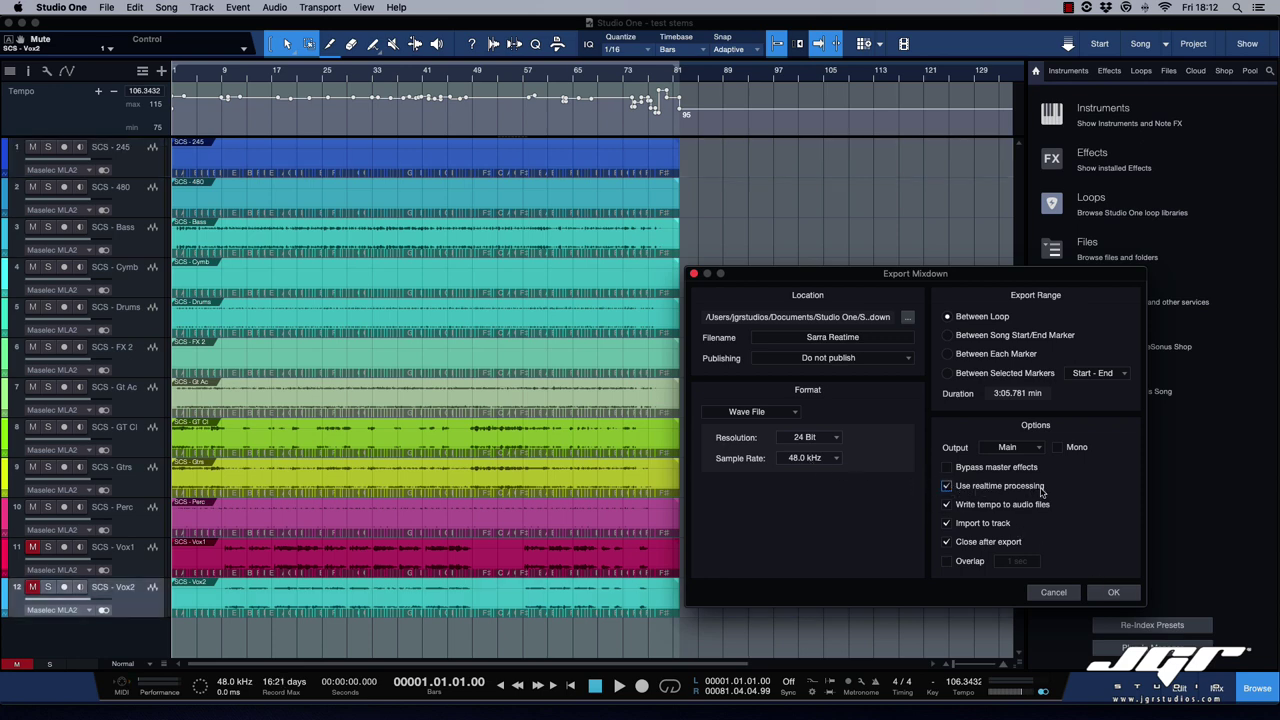
pyautogui.click(1114, 592)
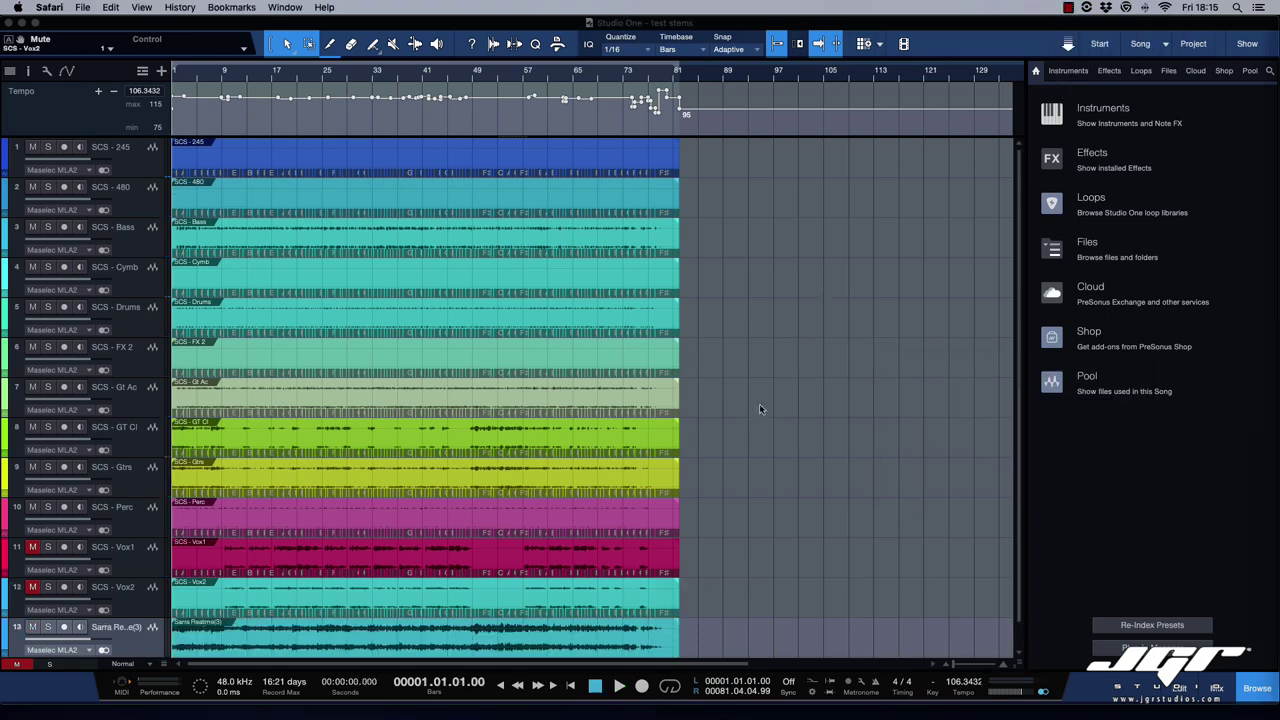
# Mute the imported realtime mixdown on track 13 and export a second mixdown with realtime processing disabled.
pyautogui.scroll(-2, 760, 409)
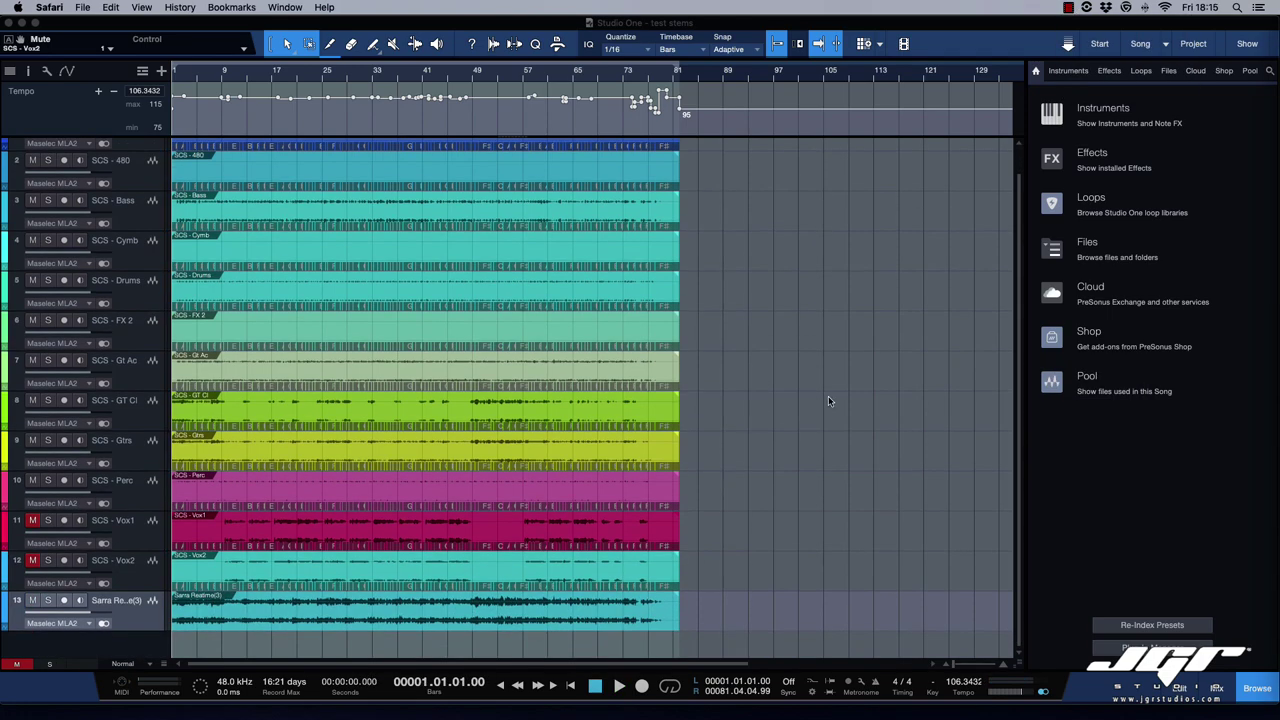
pyautogui.hotkey('ctrl', 'Up')
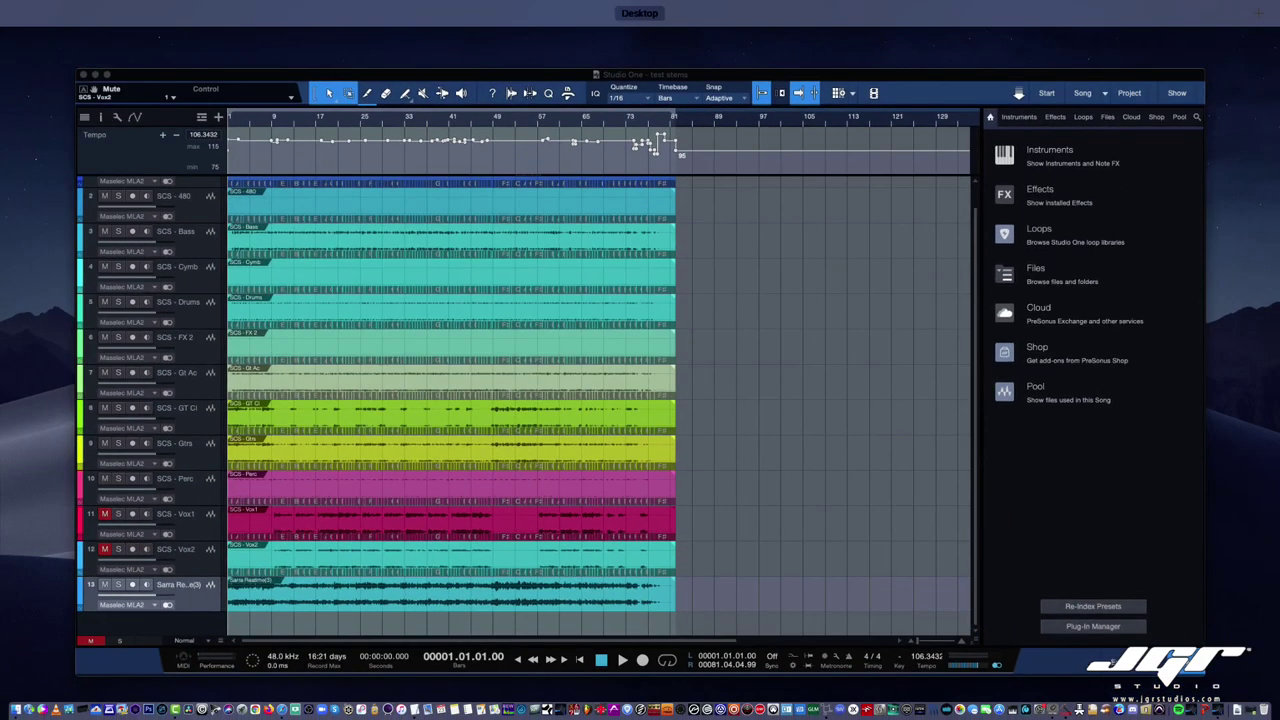
pyautogui.hotkey('ctrl', 'Up')
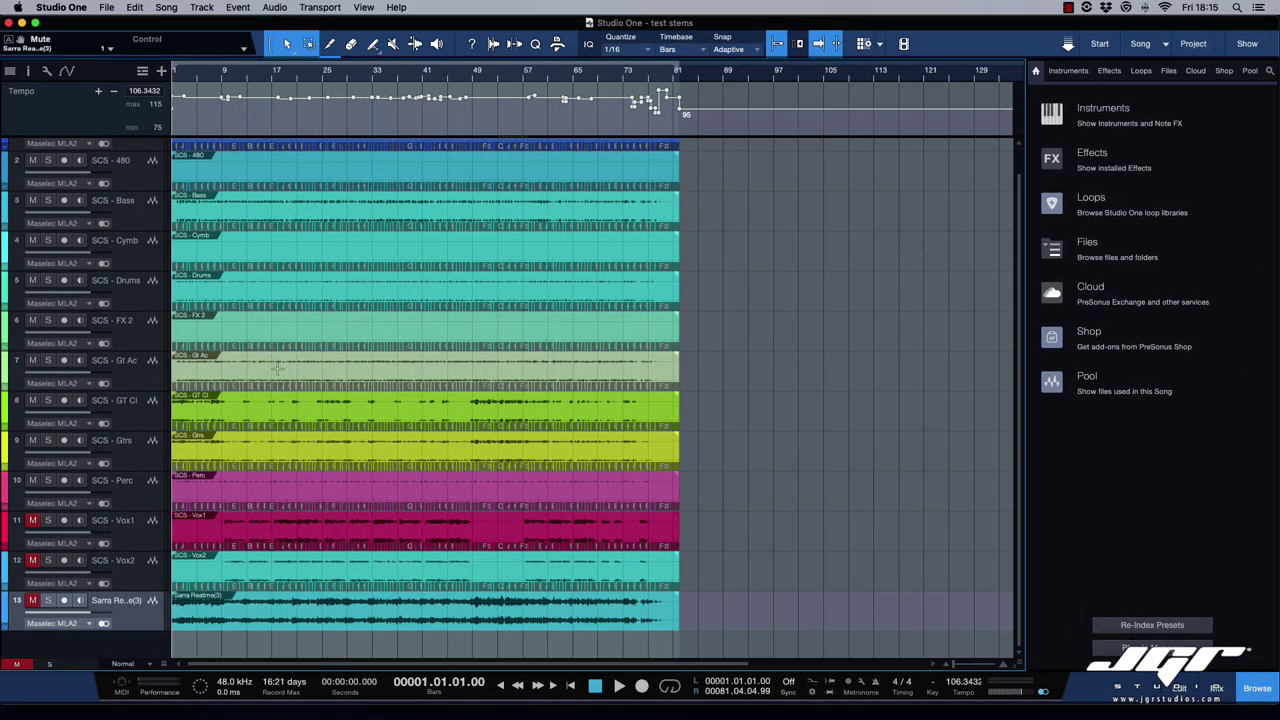
pyautogui.click(166, 7)
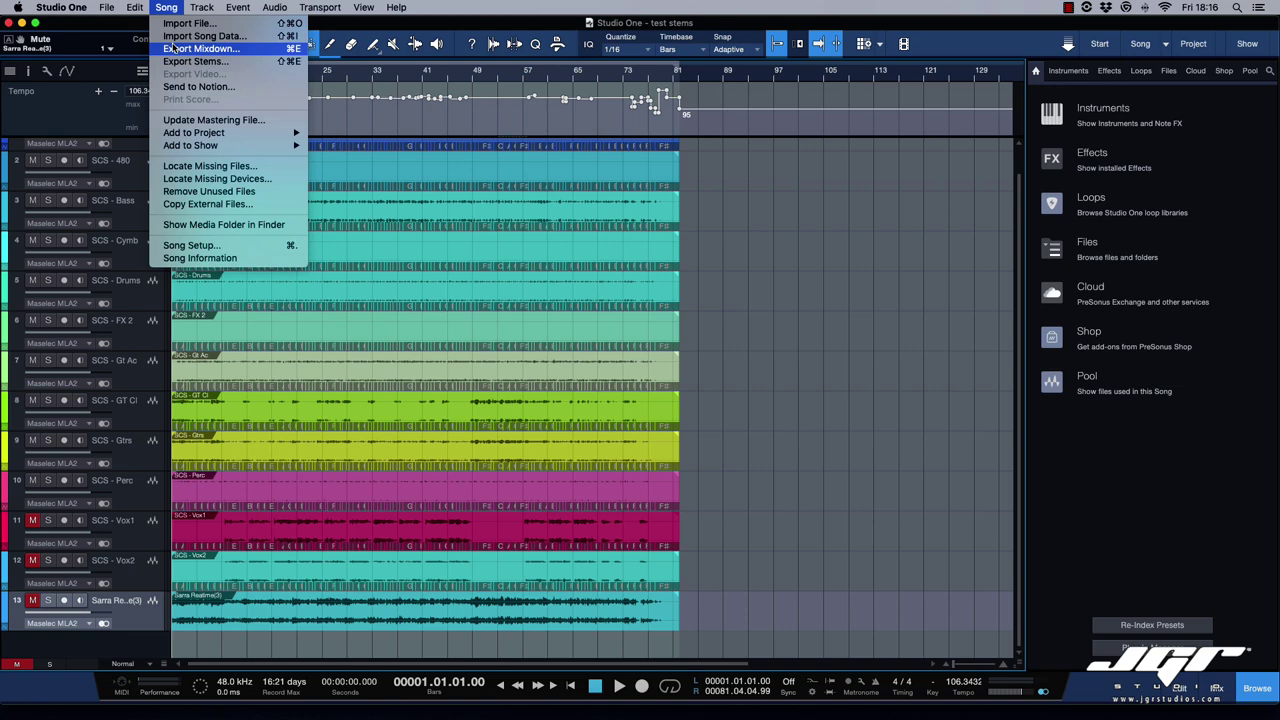
pyautogui.click(172, 48)
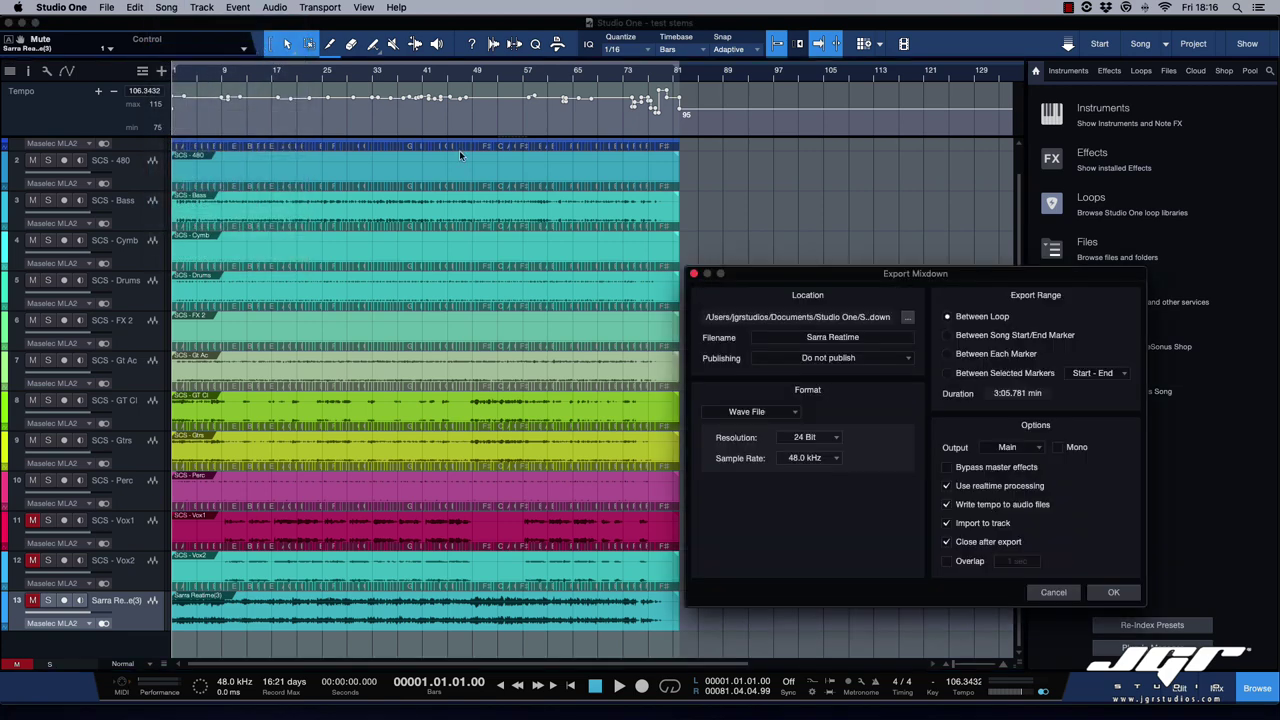
pyautogui.click(946, 486)
pyautogui.click(1113, 594)
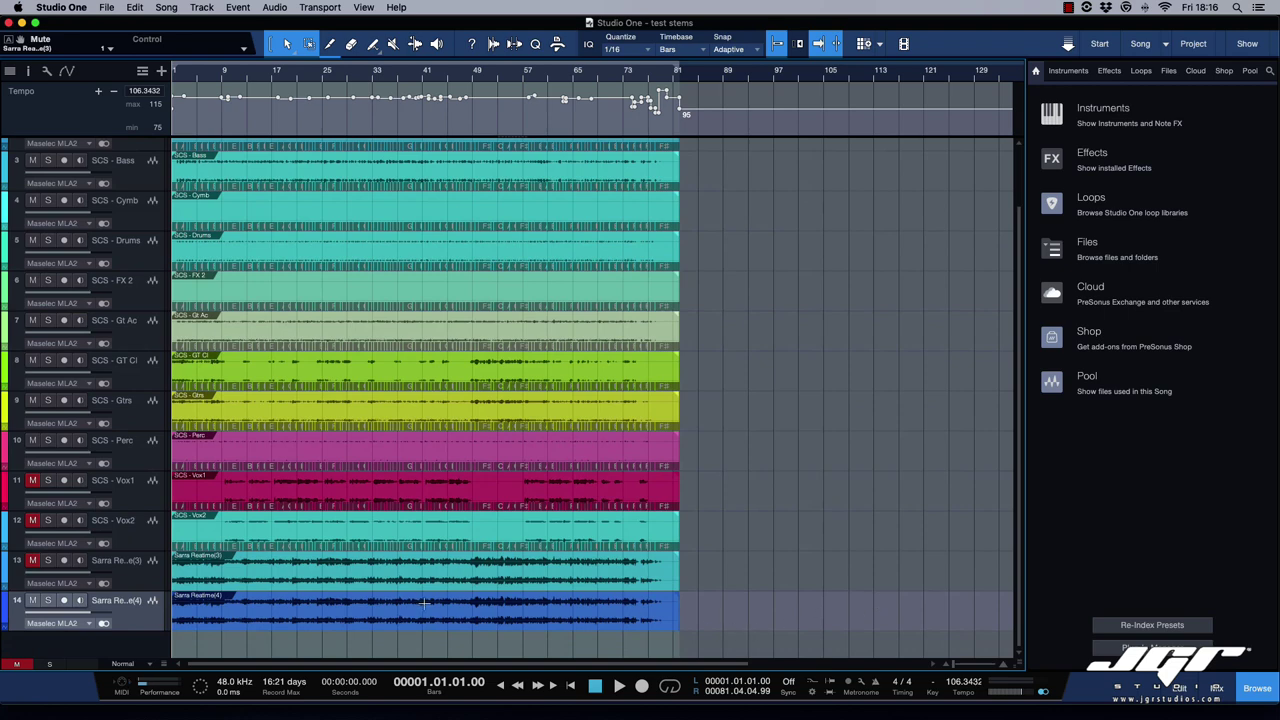
# Unmute the realtime mixdown on track 13 and show the console with input controls on its channels.
pyautogui.click(32, 561)
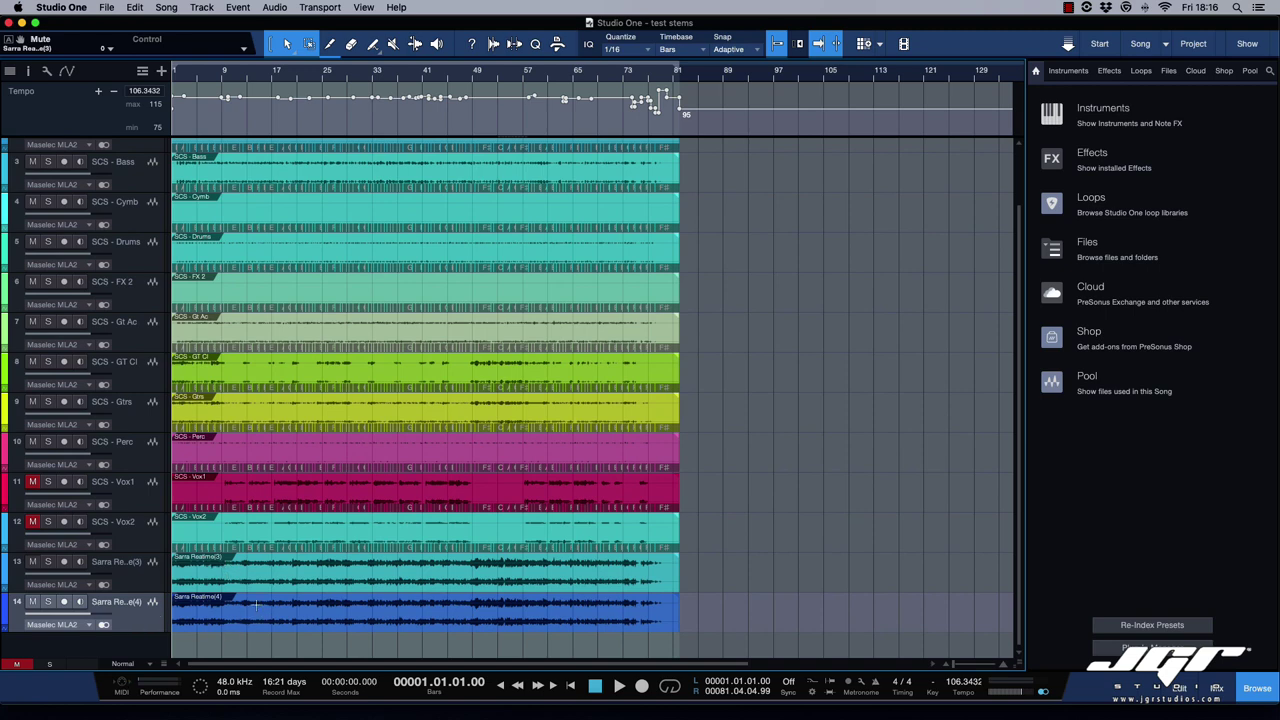
pyautogui.click(1216, 688)
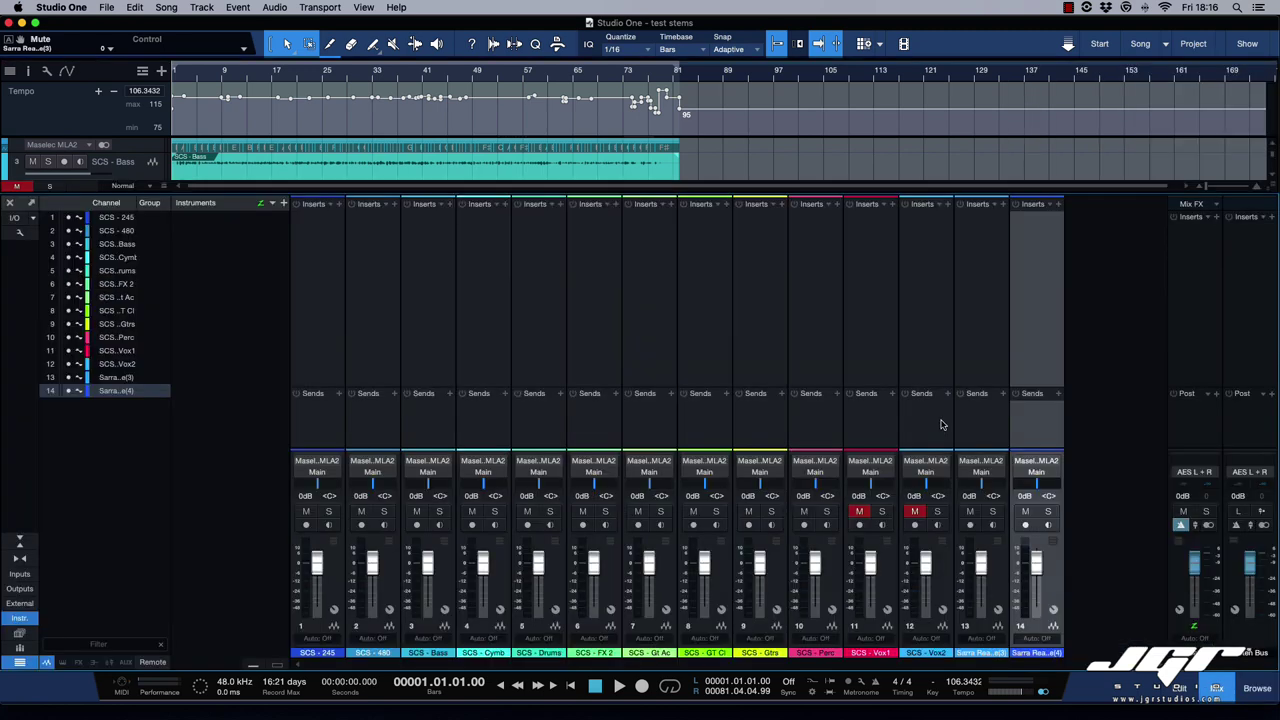
pyautogui.click(18, 233)
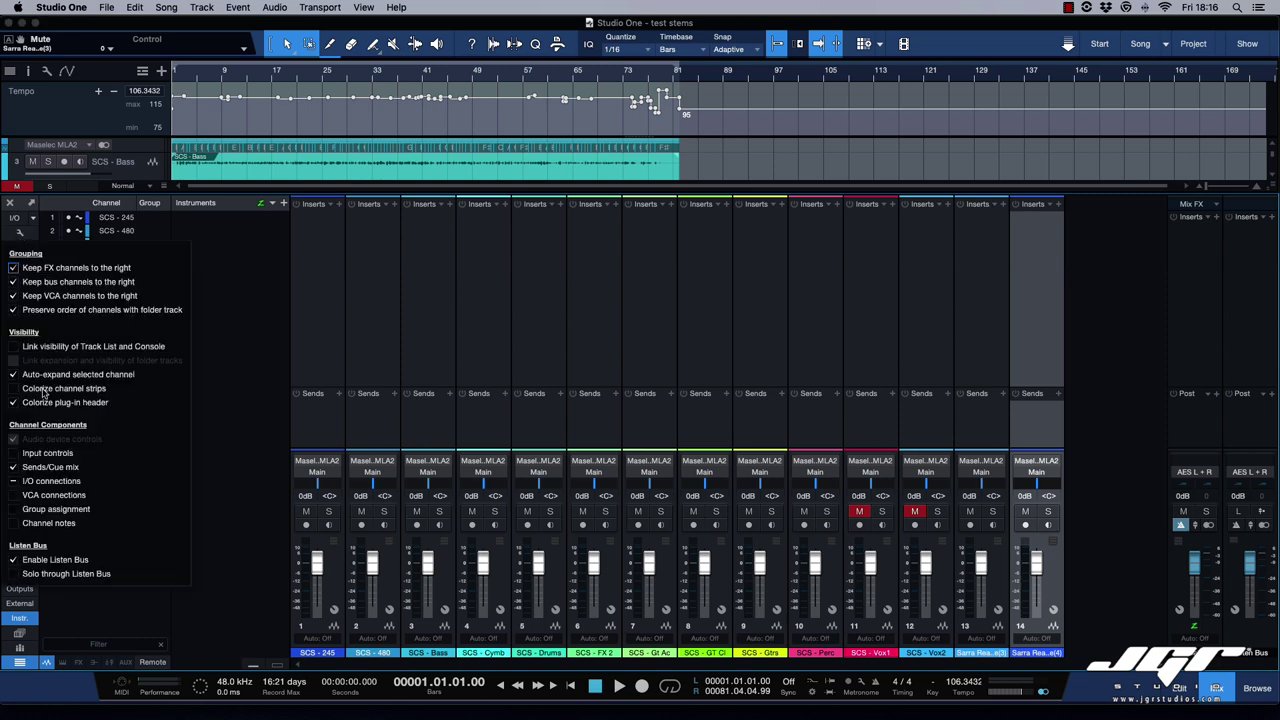
pyautogui.click(14, 453)
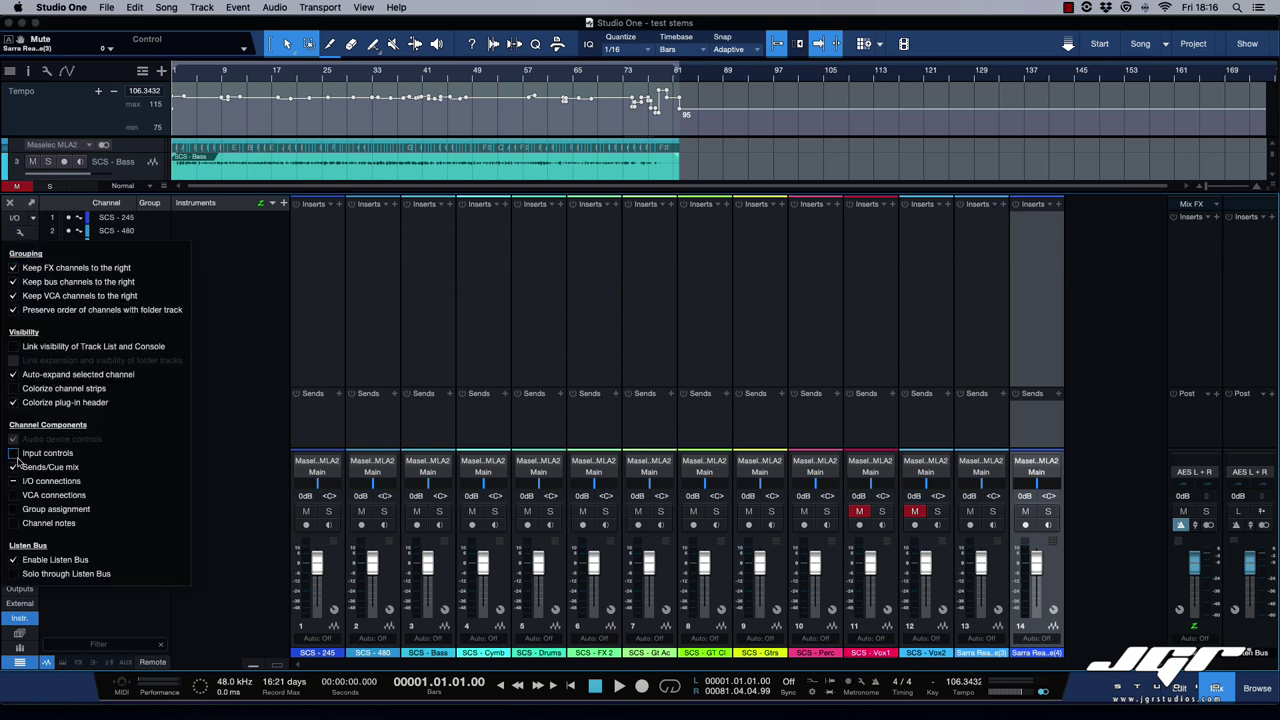
# Null-test the two mixdowns by soloing tracks 13 and 14, inverting both polarity sides of track 14, and playing them back.
pyautogui.click(993, 509)
pyautogui.click(1047, 507)
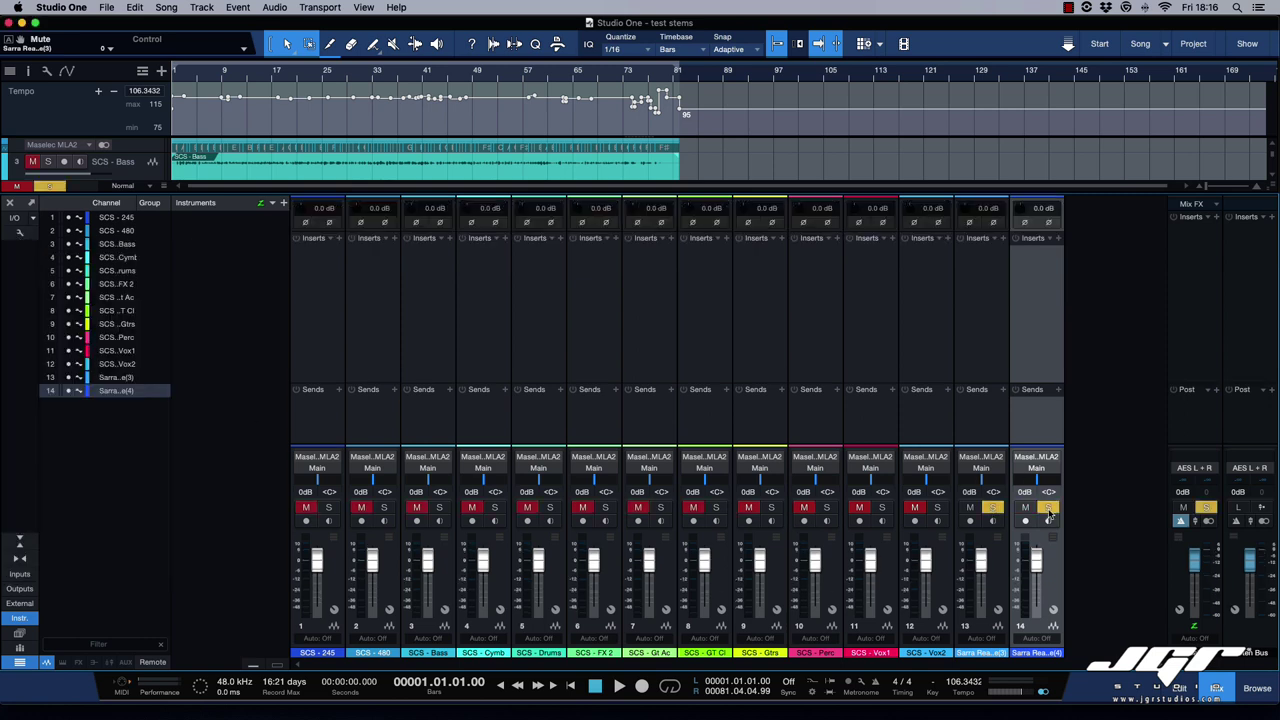
pyautogui.click(1024, 222)
pyautogui.click(1048, 222)
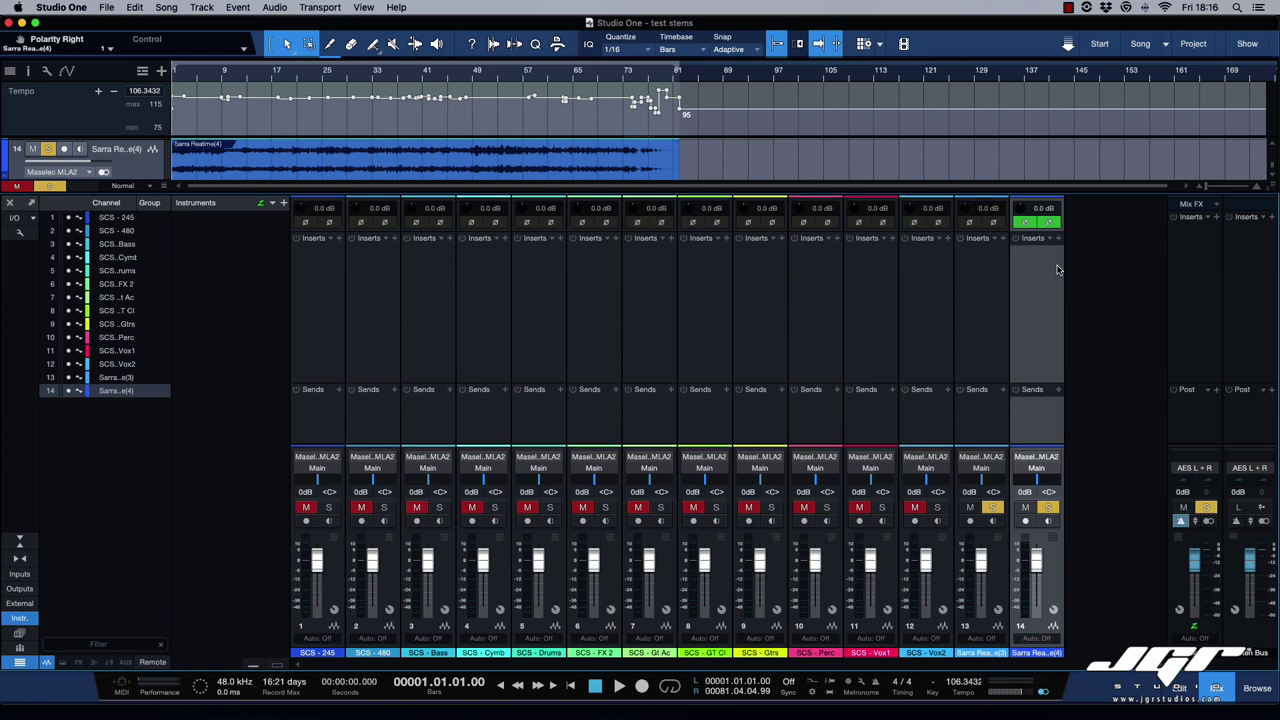
pyautogui.press('space')
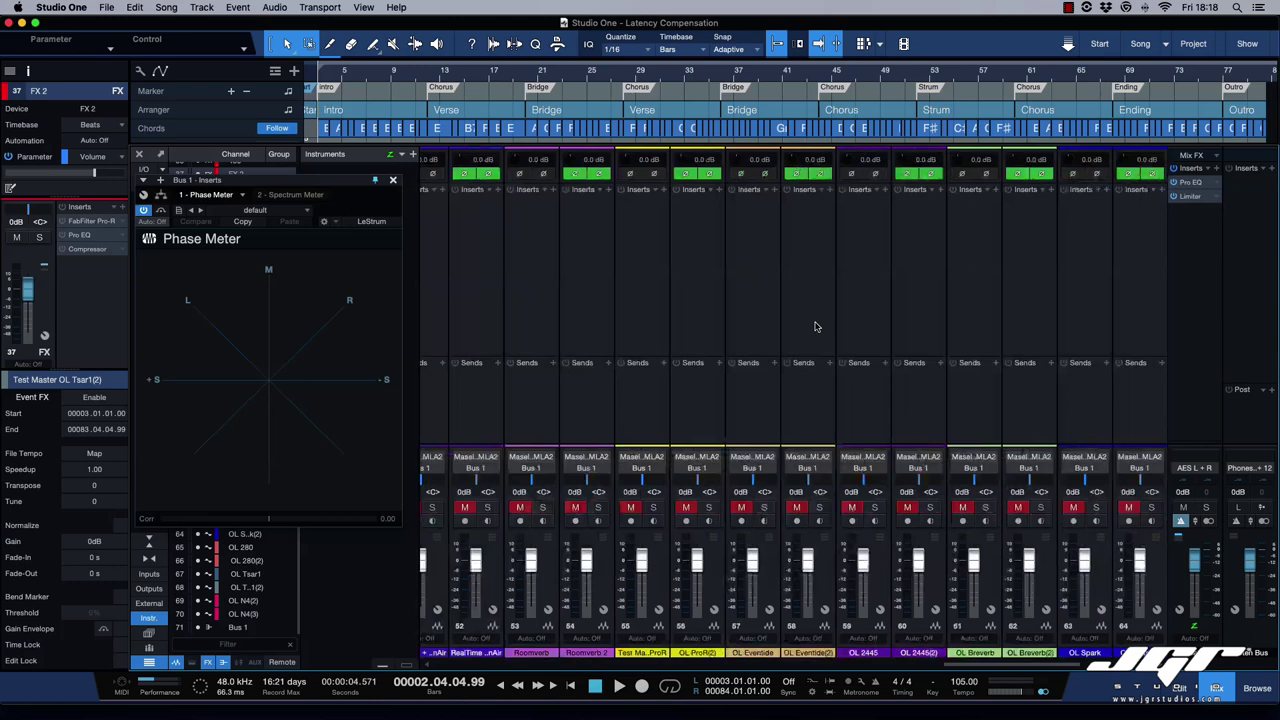
# Review the bus channel inserts in the Latency Compensation song, including the Fat Channel on the GT Cl bus.
pyautogui.hscroll(-10, 815, 327)
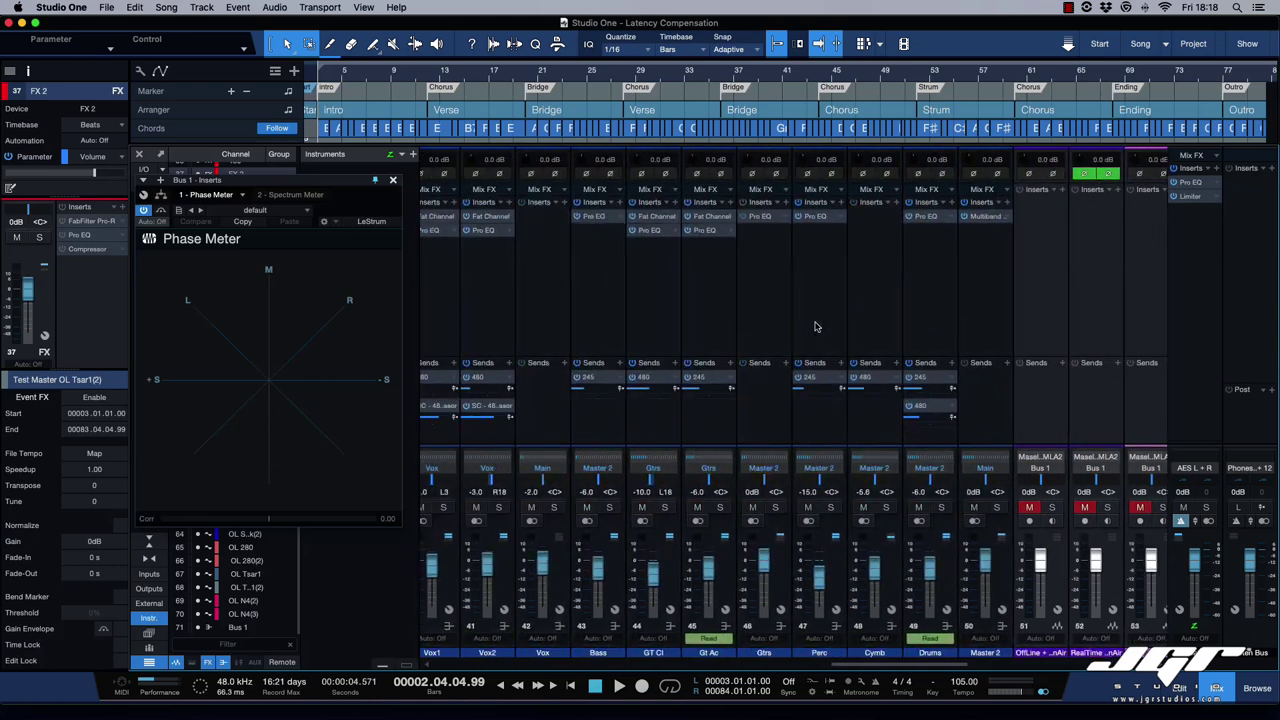
pyautogui.hscroll(-2, 815, 327)
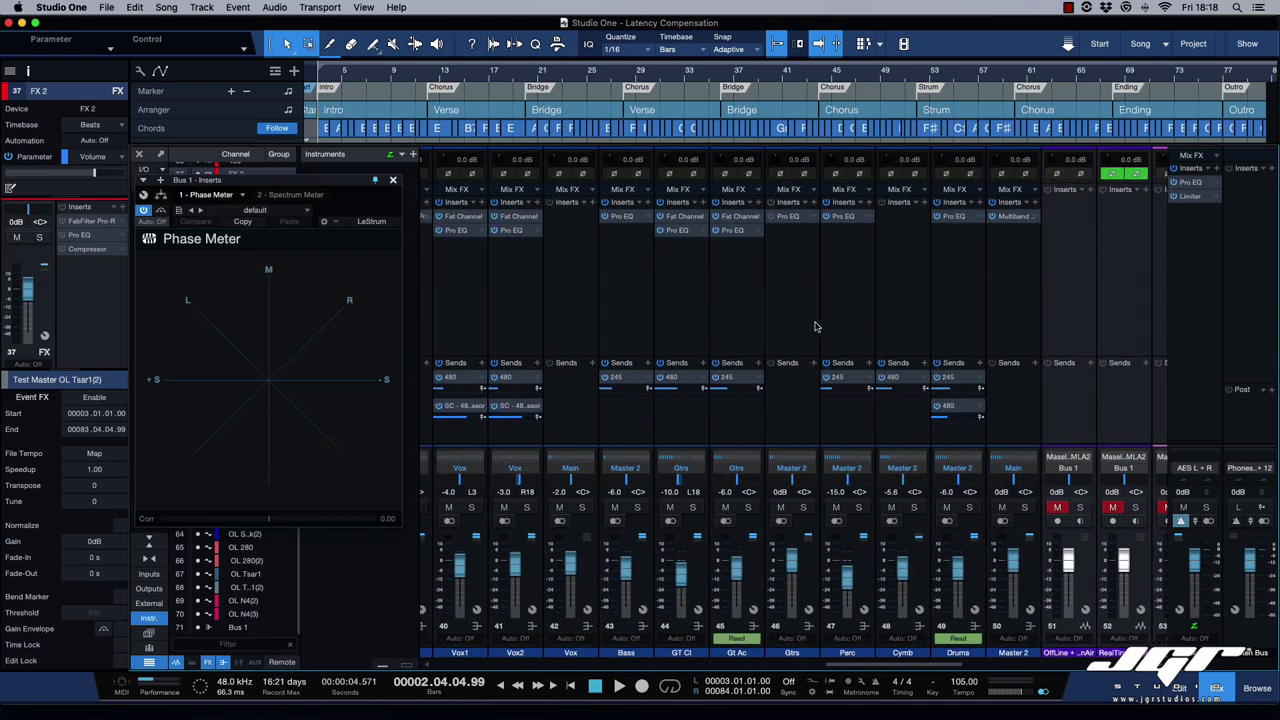
pyautogui.hscroll(-4, 960, 222)
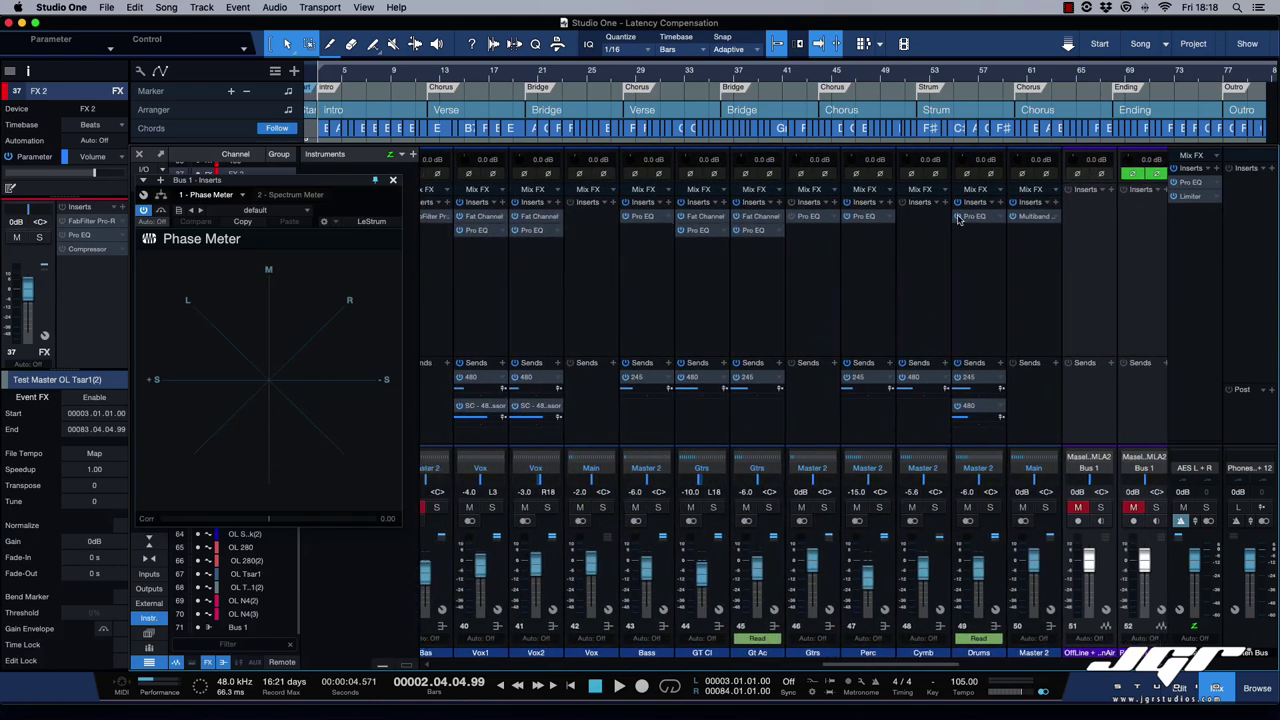
pyautogui.hscroll(-1, 930, 218)
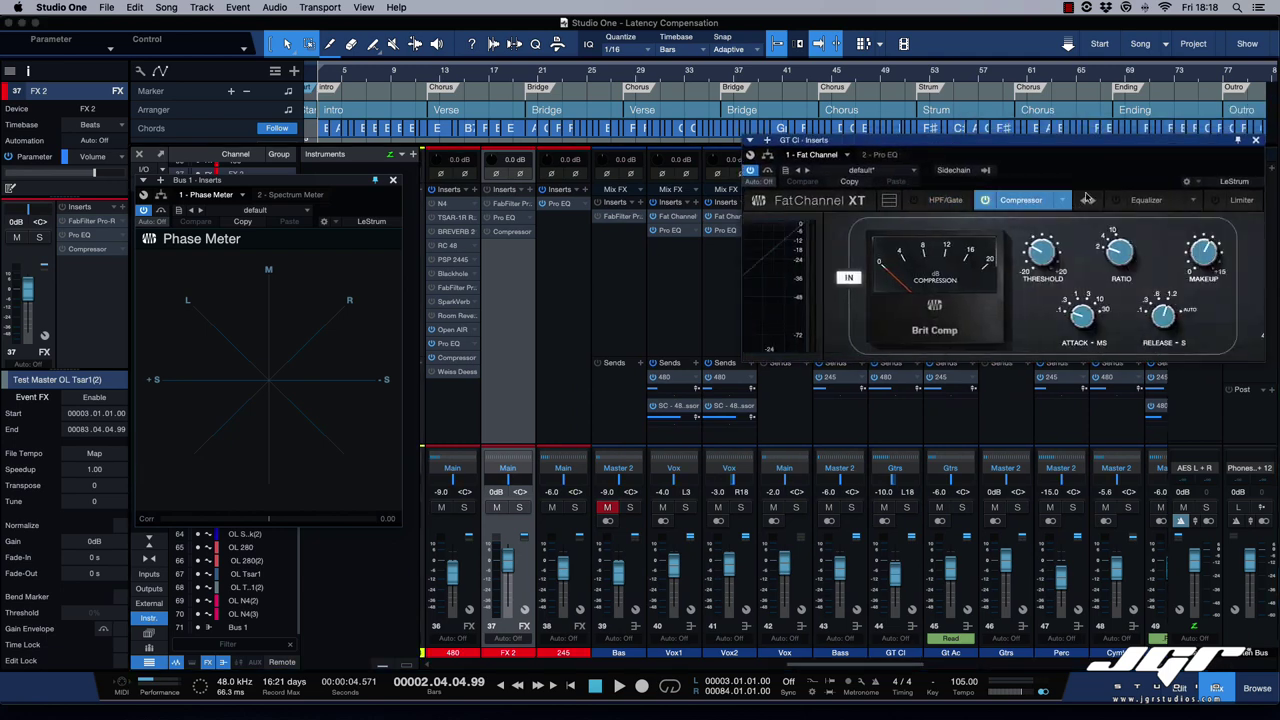
pyautogui.moveTo(1158, 147); pyautogui.dragTo(1066, 181)
pyautogui.click(1165, 177)
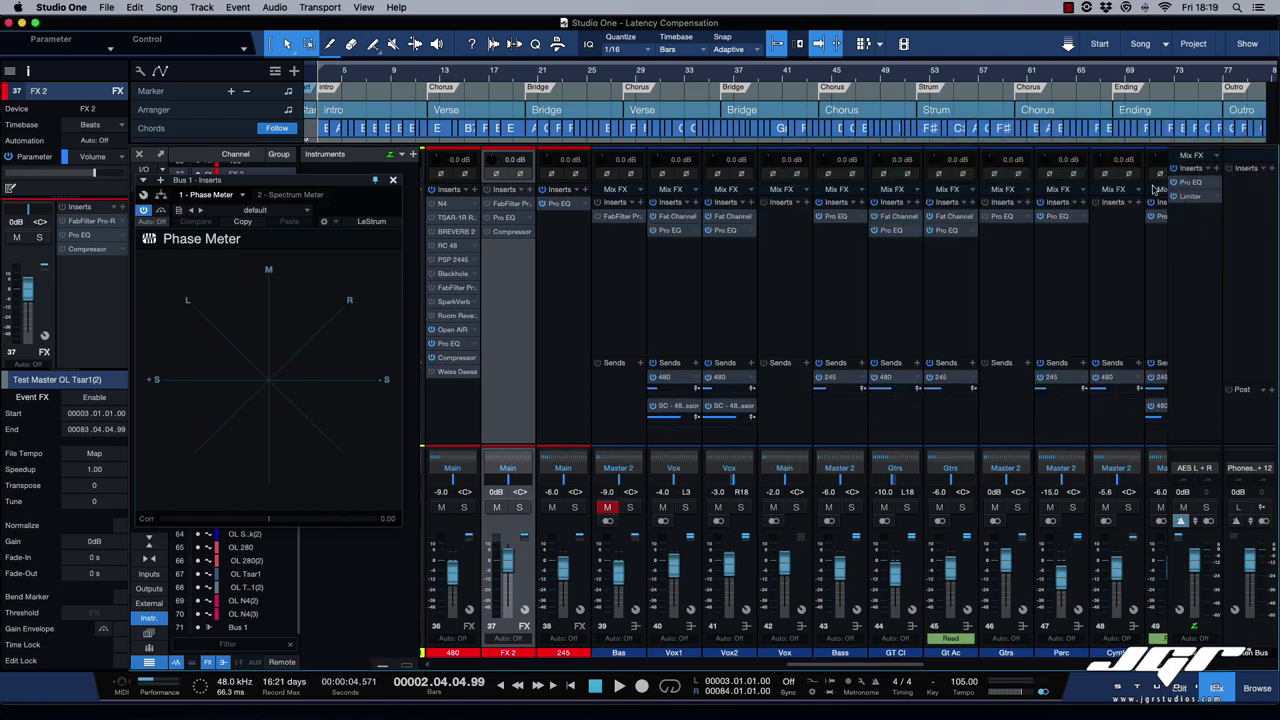
# Examine the settings of the Open AIR, Compressor and Pro EQ inserts on the 480 effects channel.
pyautogui.hscroll(-2, 686, 251)
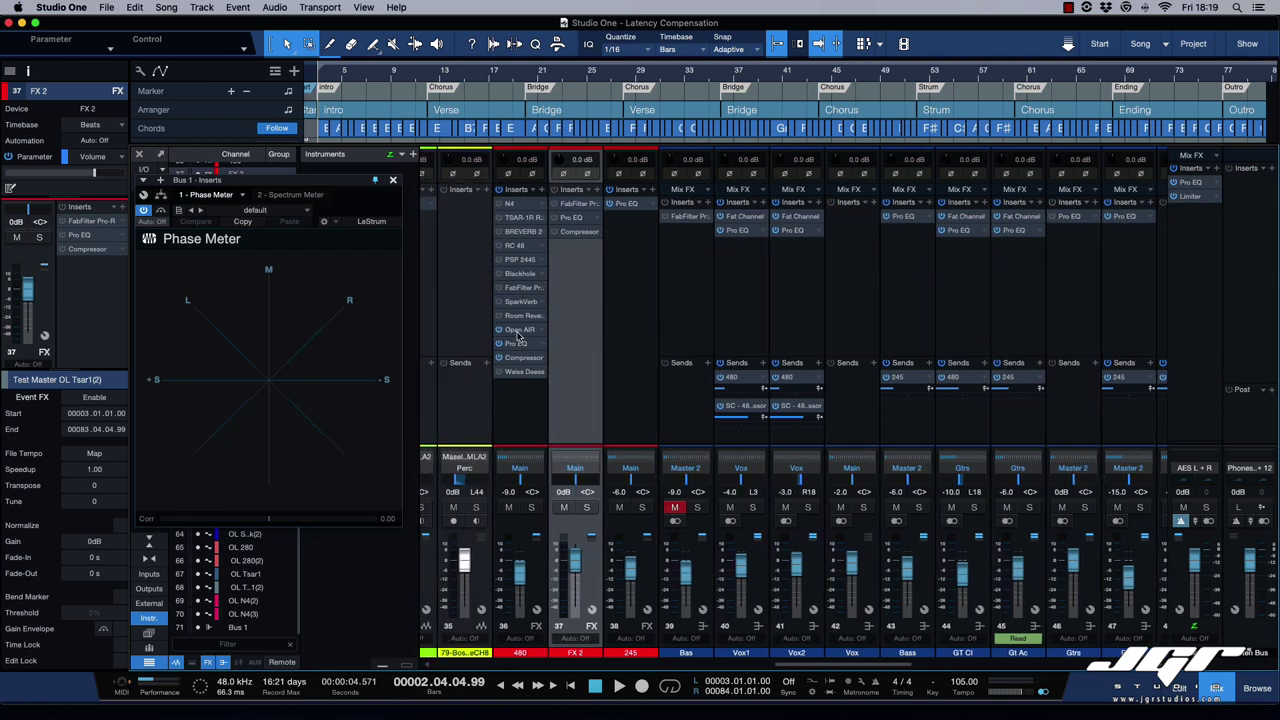
pyautogui.doubleClick(515, 330)
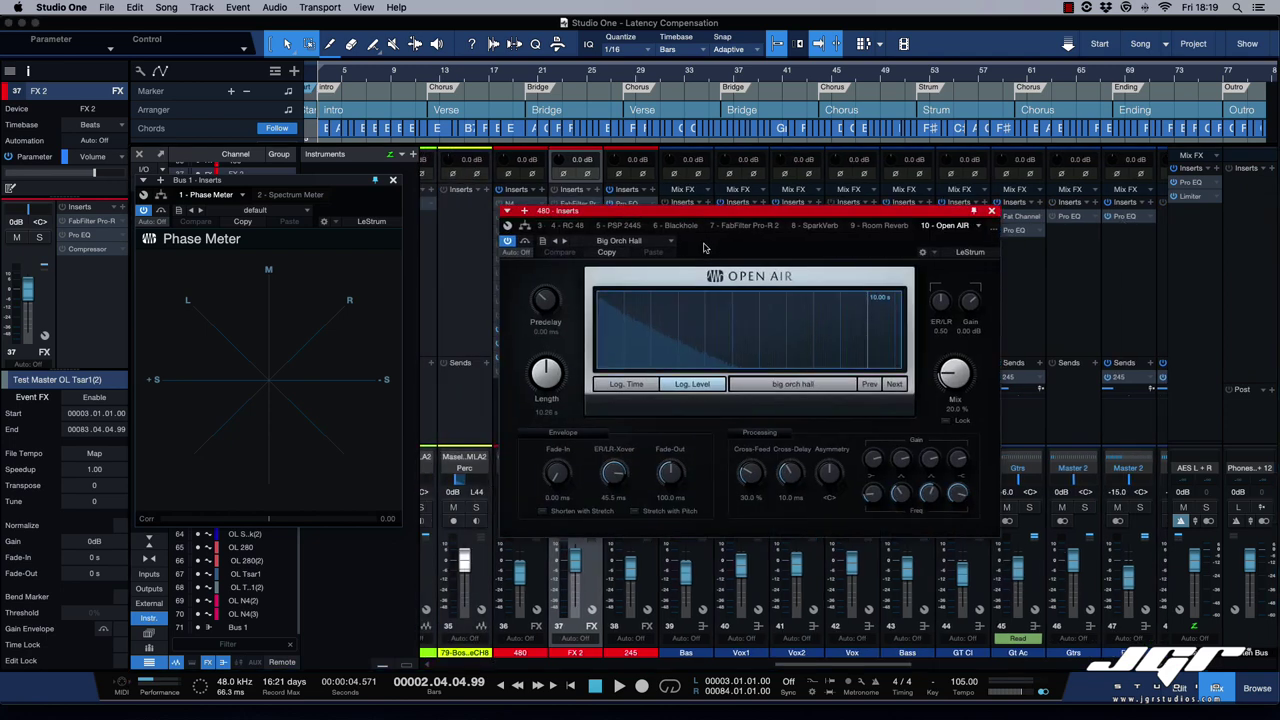
pyautogui.moveTo(716, 218); pyautogui.dragTo(790, 247)
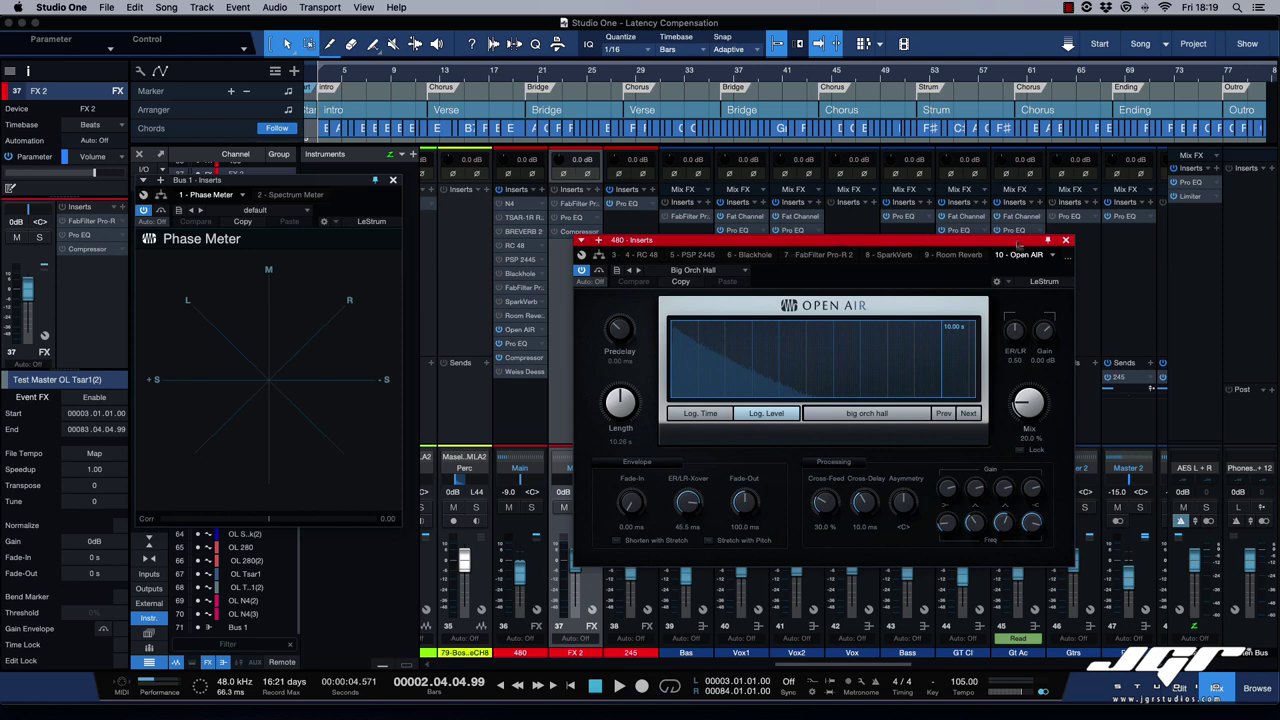
pyautogui.click(1067, 242)
pyautogui.doubleClick(521, 358)
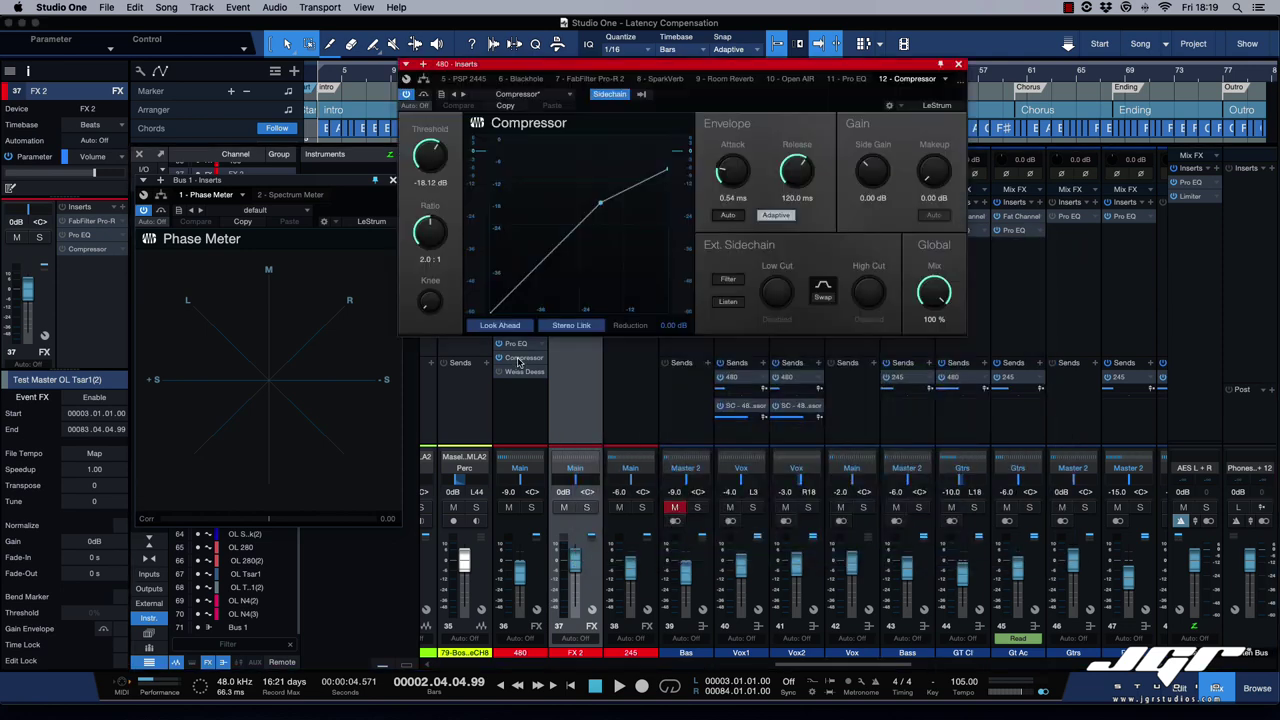
pyautogui.click(957, 66)
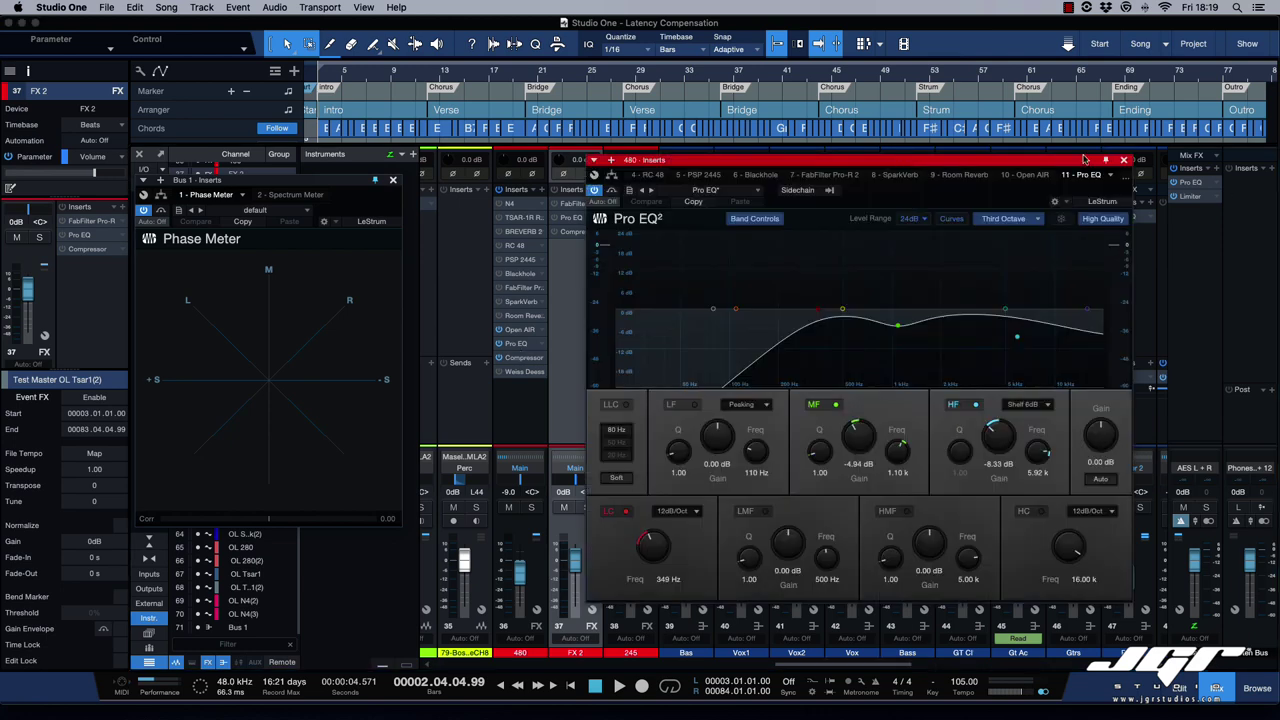
pyautogui.click(1124, 161)
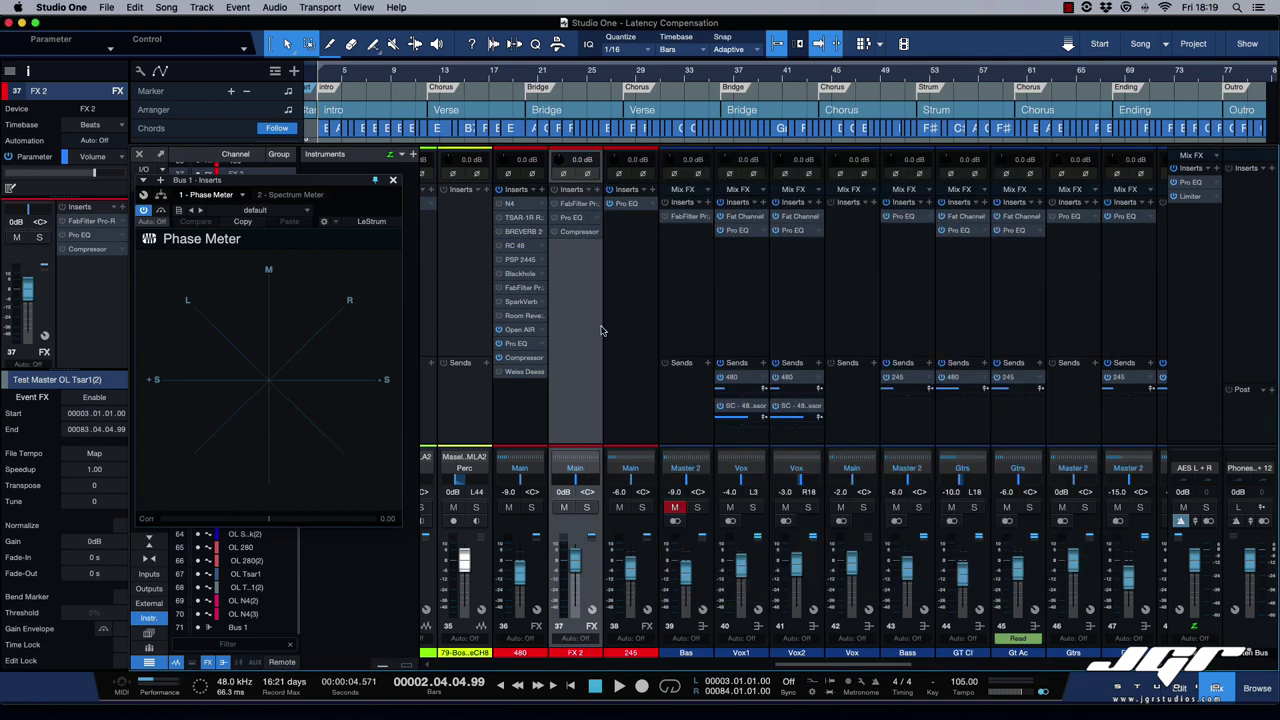
pyautogui.click(519, 330)
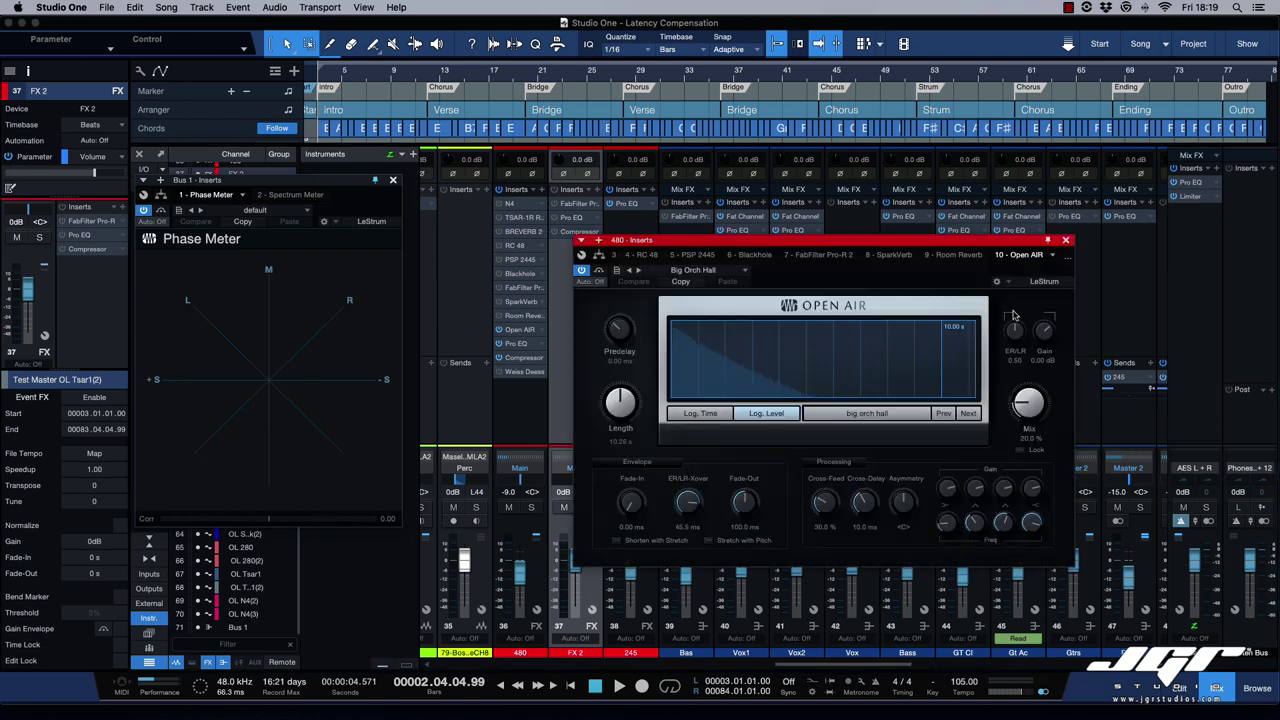
pyautogui.press('super+w')
# Open the Limiter insert on the main output and move its window clear for inspection.
pyautogui.hscroll(5, 877, 314)
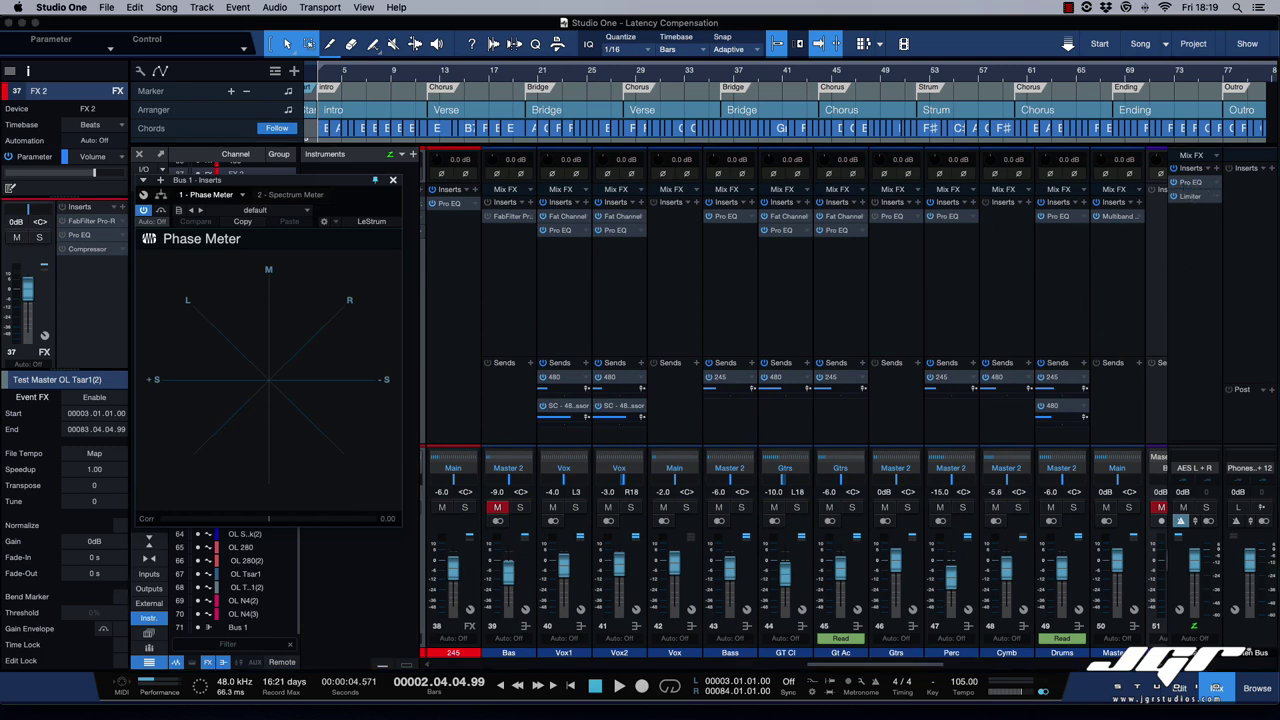
pyautogui.click(1190, 196)
pyautogui.moveTo(1205, 262); pyautogui.dragTo(808, 267)
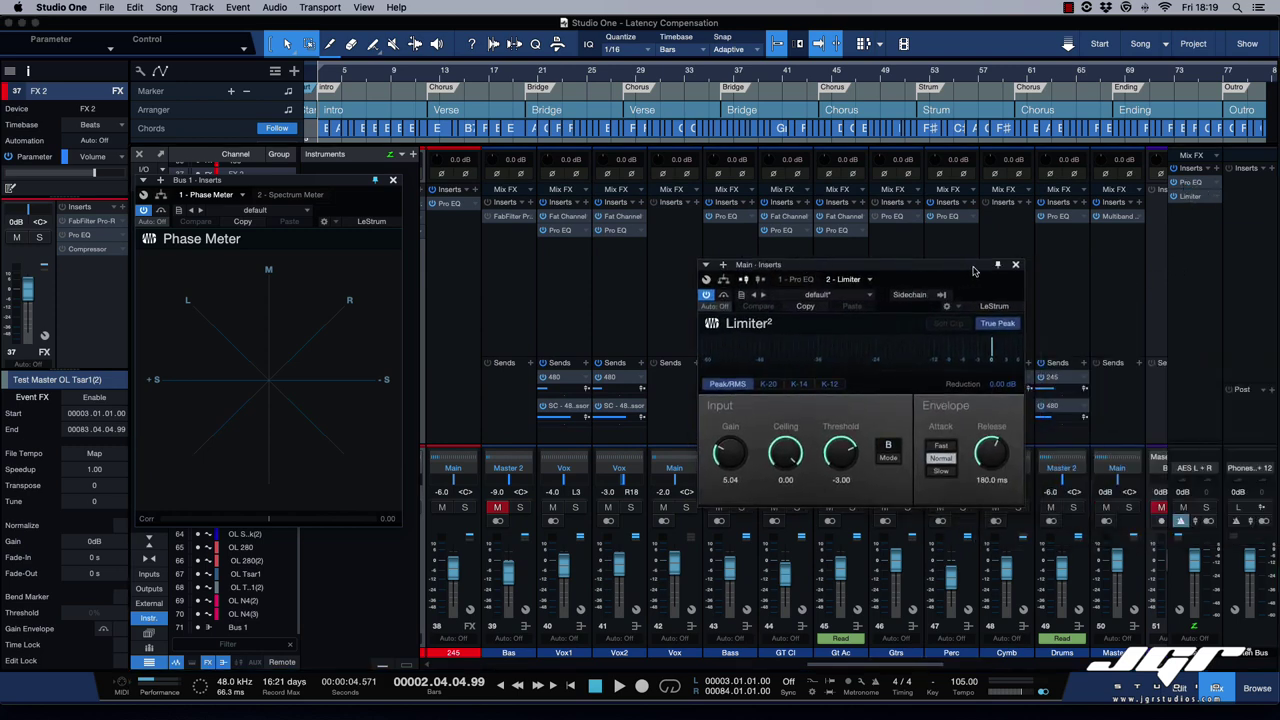
# Close the Limiter window and review the inserts across the mixer channels, selecting the Master 2 bus.
pyautogui.click(1015, 266)
pyautogui.hscroll(-15, 979, 266)
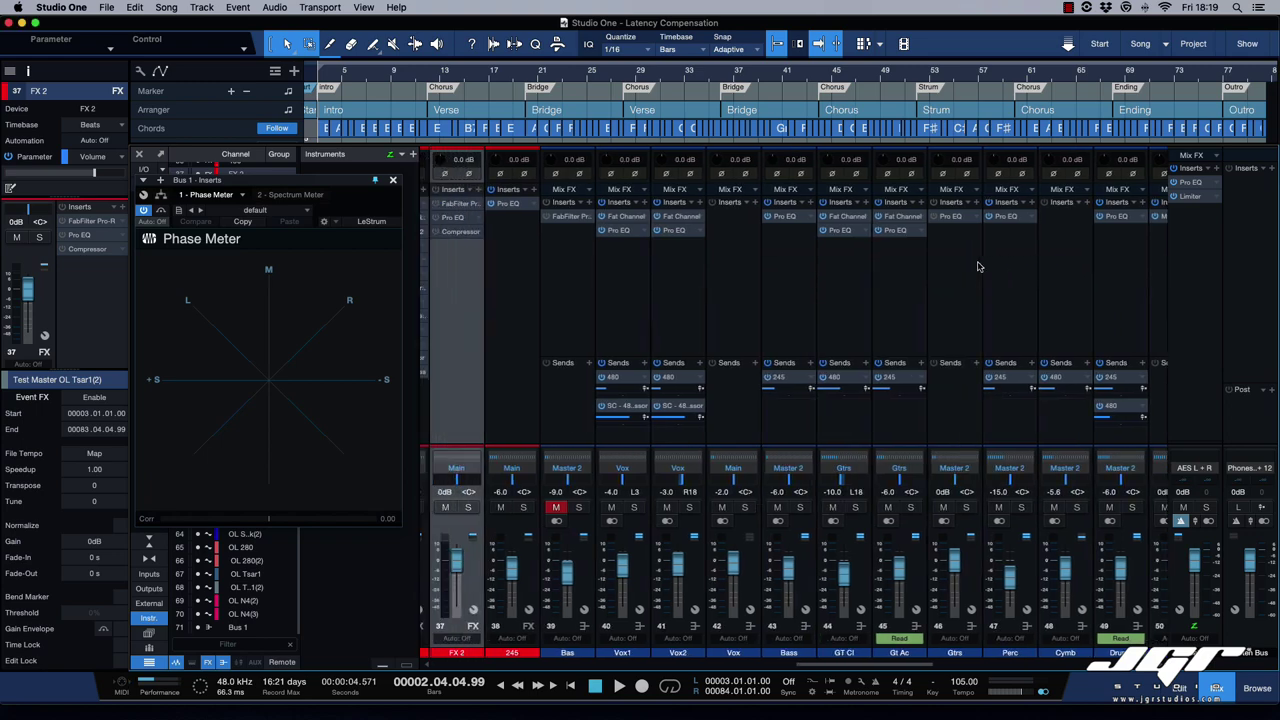
pyautogui.hscroll(15, 979, 266)
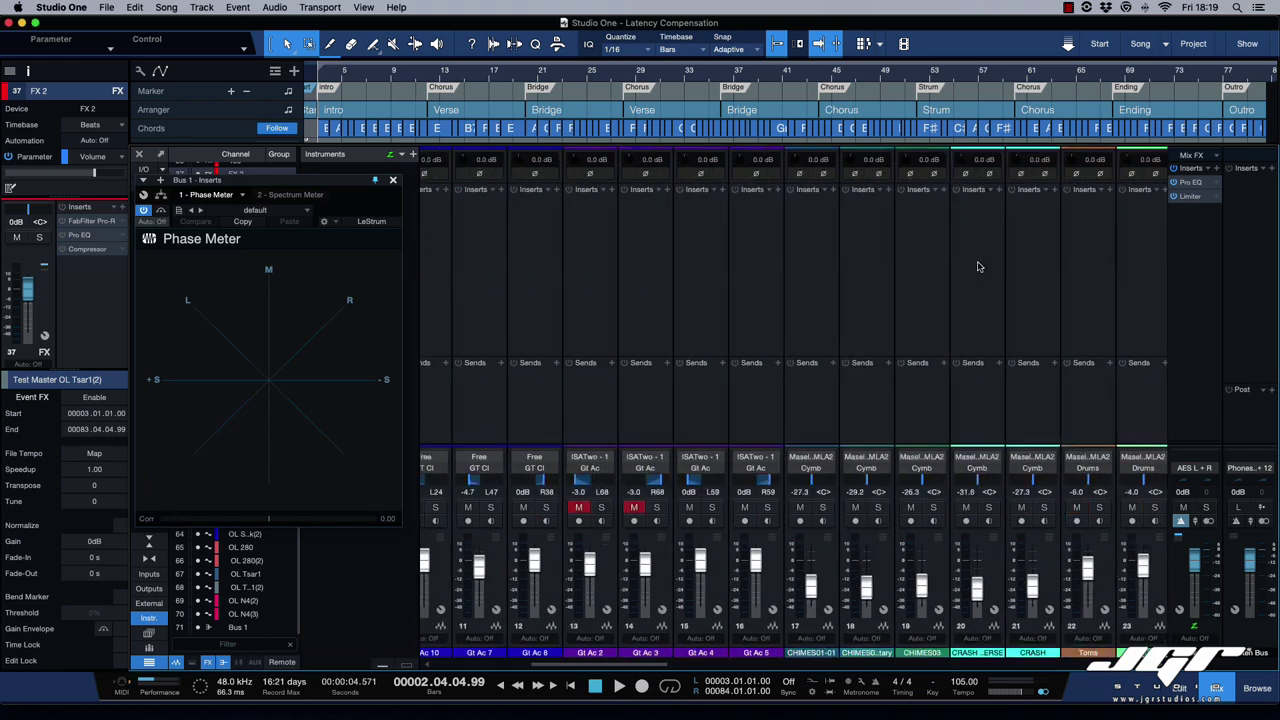
pyautogui.hscroll(-3, 979, 266)
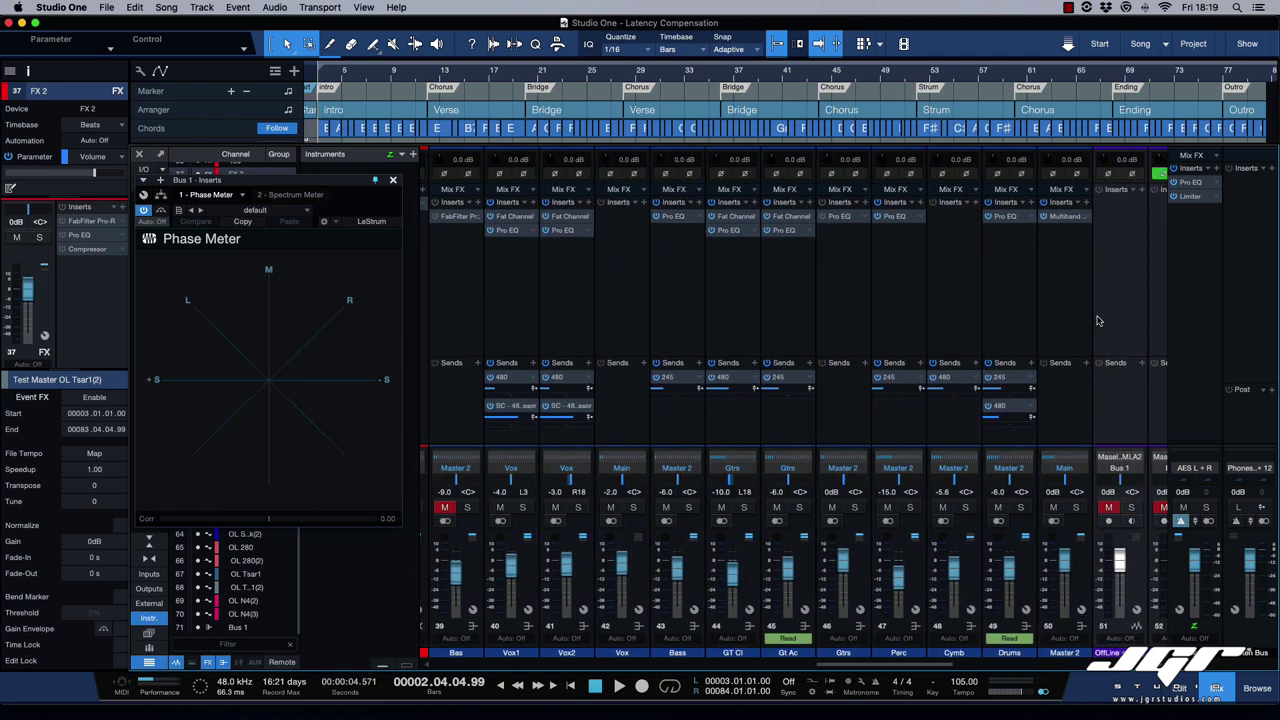
pyautogui.click(1086, 558)
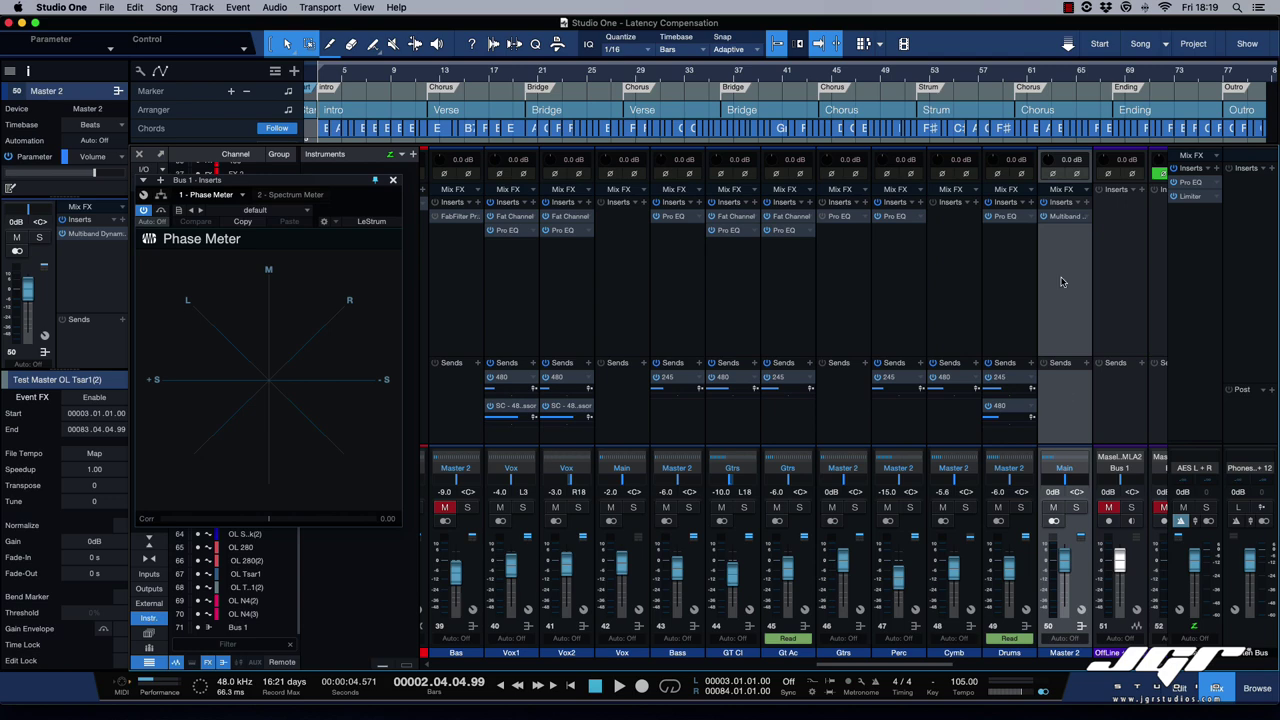
pyautogui.hscroll(-2, 1062, 257)
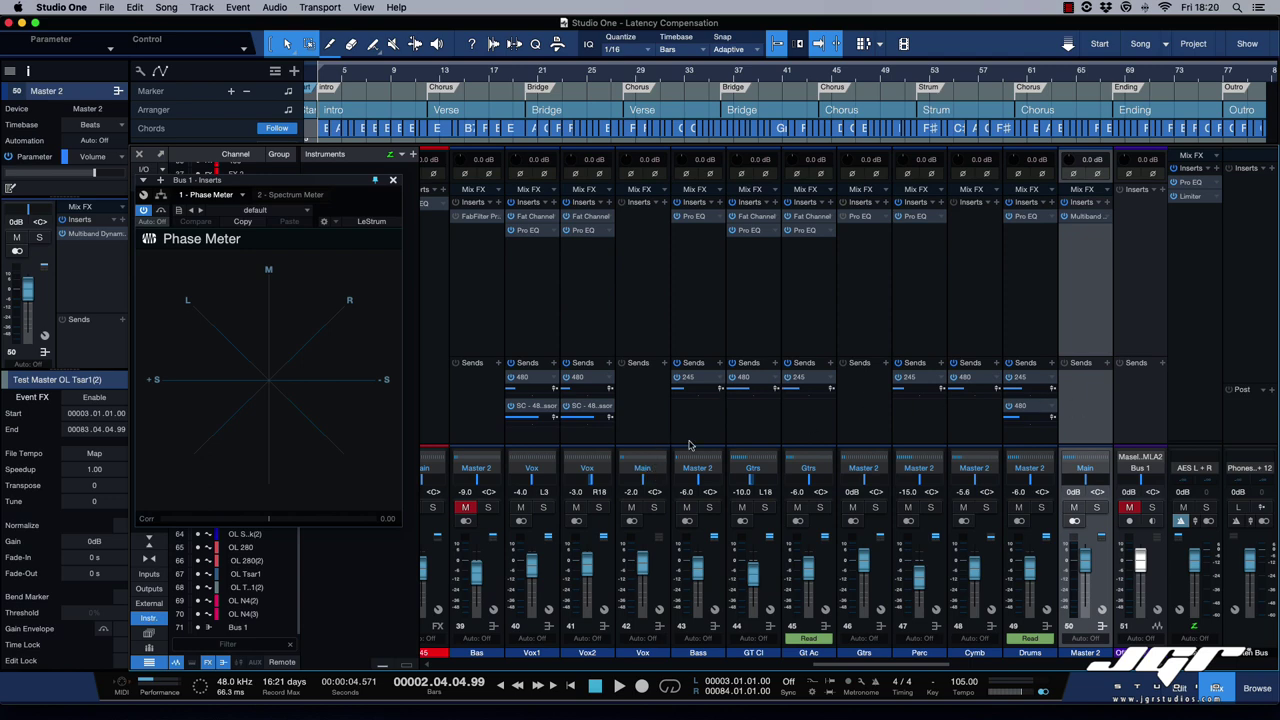
pyautogui.hscroll(3, 839, 437)
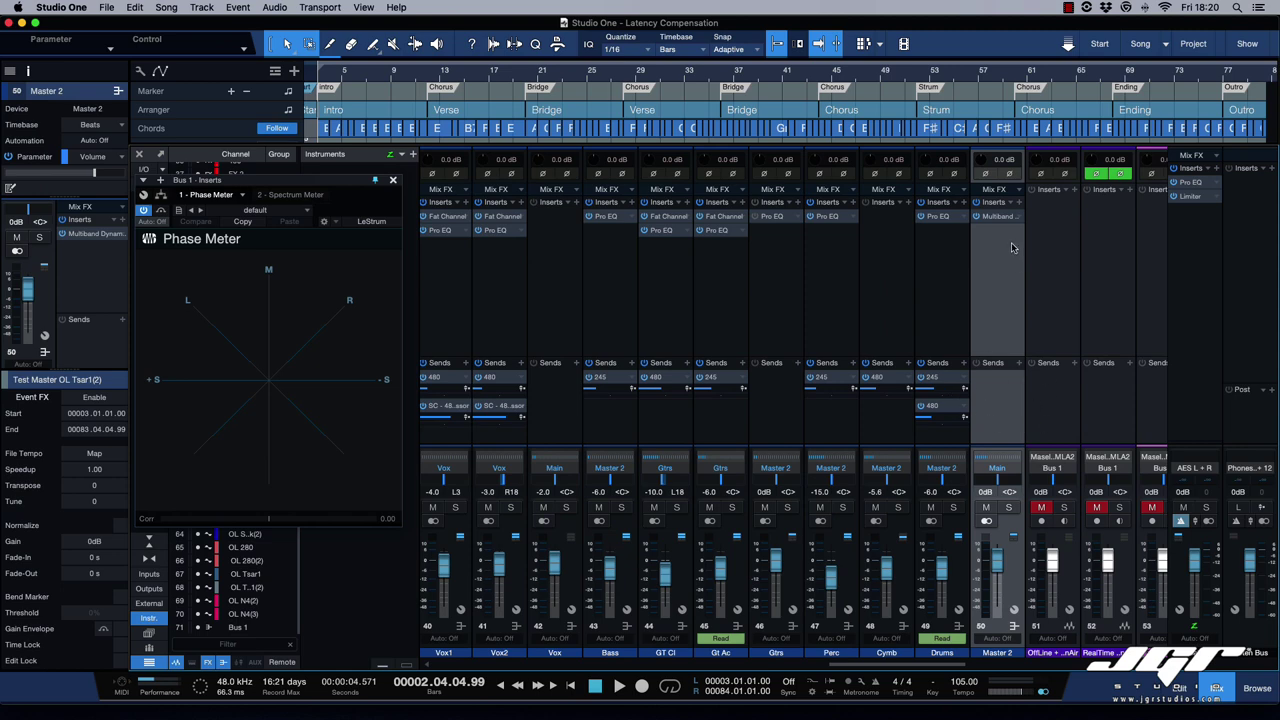
pyautogui.hscroll(10, 1012, 247)
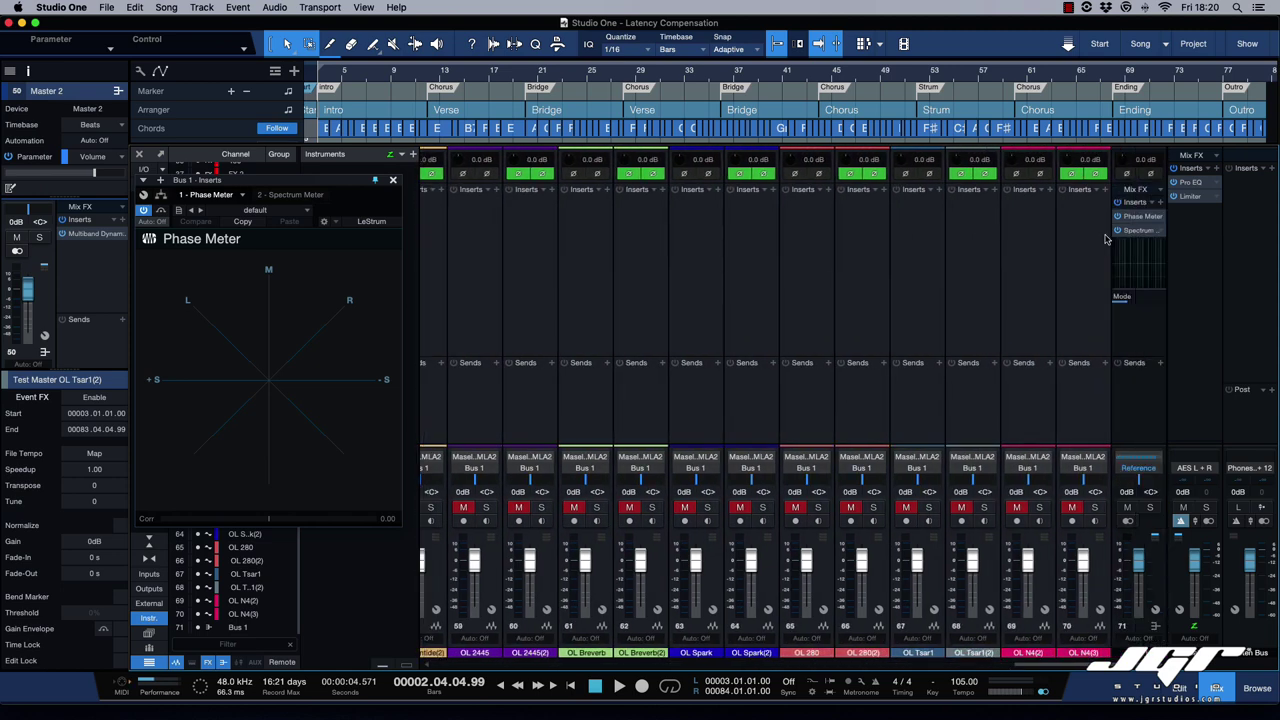
pyautogui.hscroll(-10, 1106, 239)
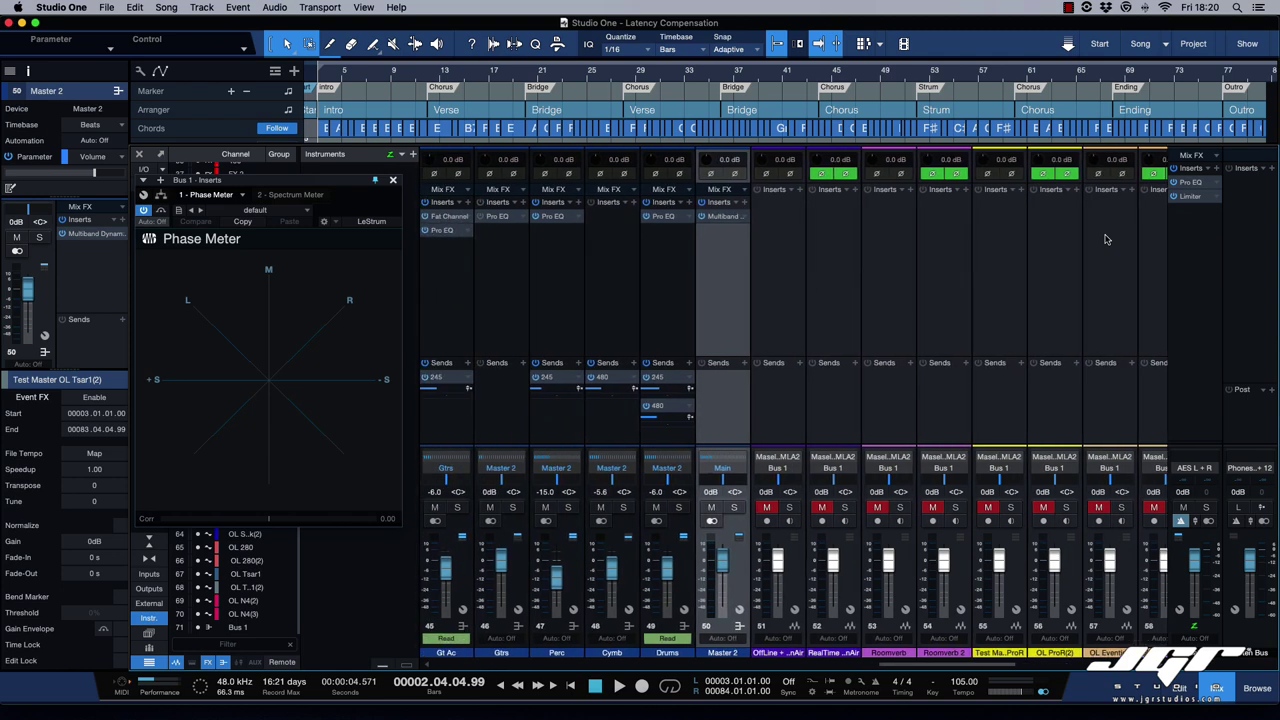
pyautogui.hscroll(-4, 1106, 239)
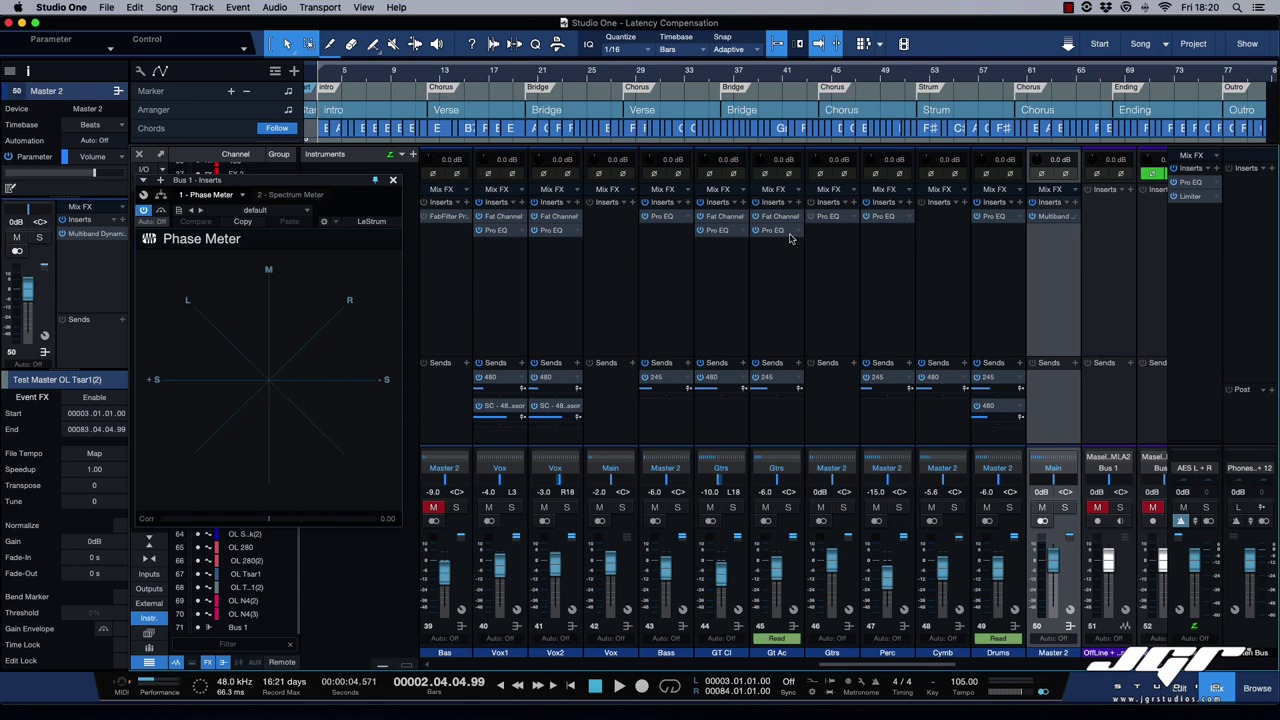
# Set up a new mixdown export with the filename Test Master RT SO.
pyautogui.click(165, 8)
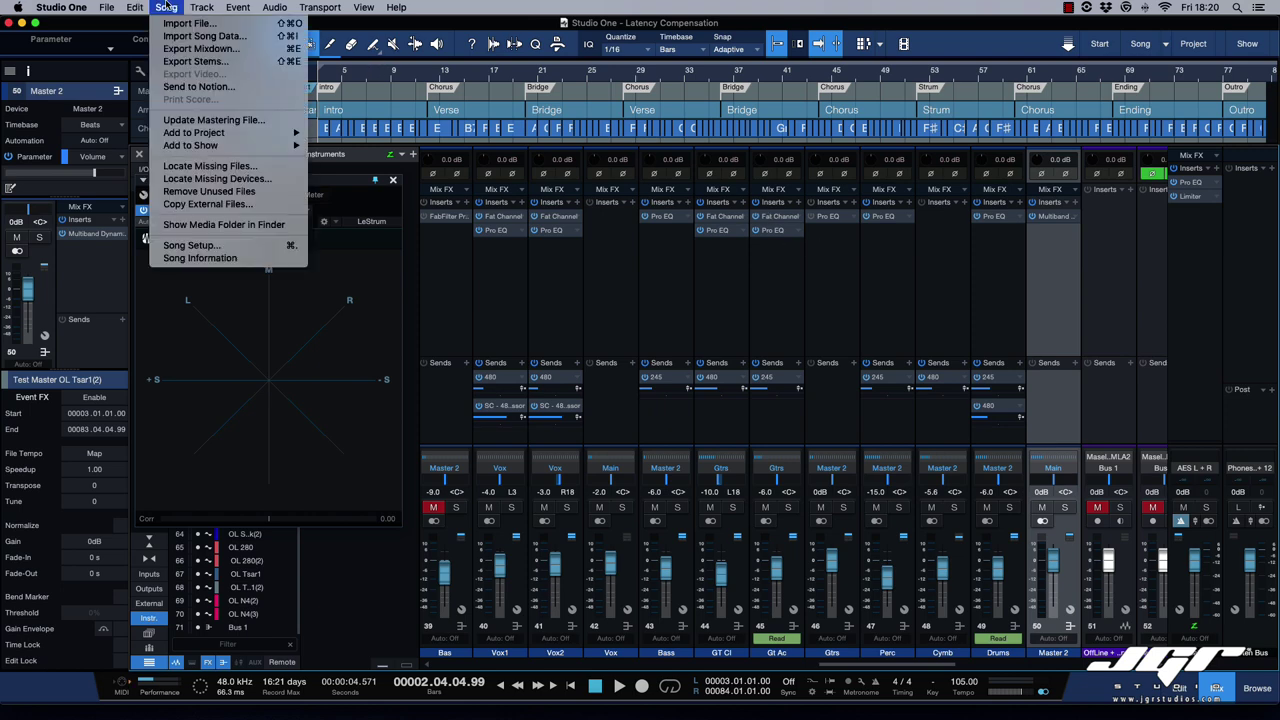
pyautogui.click(195, 48)
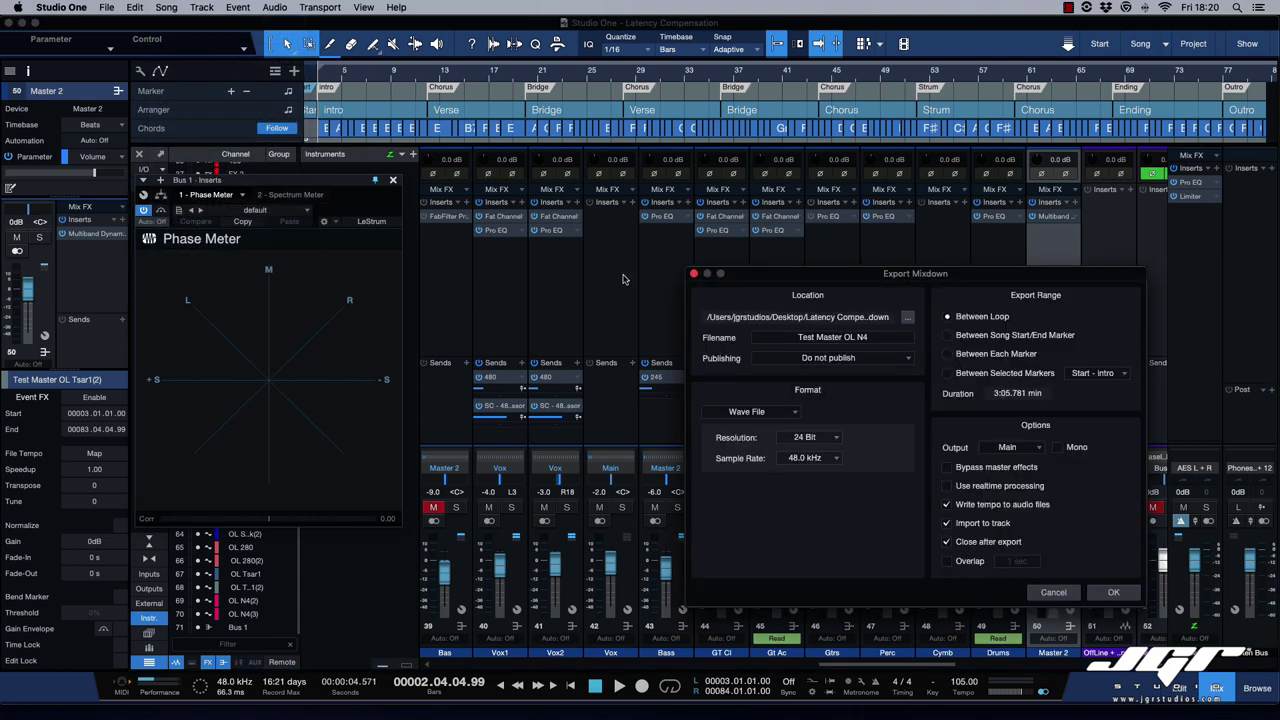
pyautogui.click(851, 342)
pyautogui.press('BackSpace')
pyautogui.press('BackSpace')
pyautogui.press('BackSpace')
pyautogui.press('BackSpace')
pyautogui.press('BackSpace')
pyautogui.write('RT')
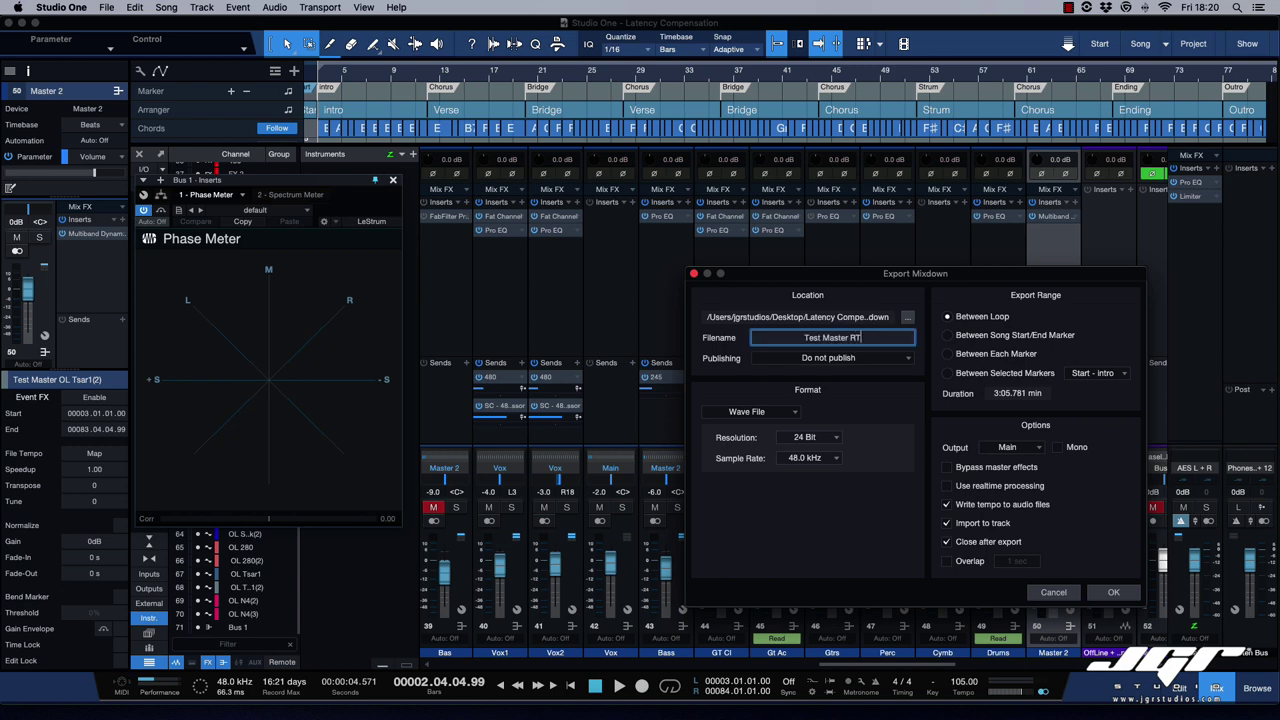
pyautogui.write(' SO')
# Start the mixdown export with realtime processing enabled to check its speed, and cancel it.
pyautogui.click(946, 486)
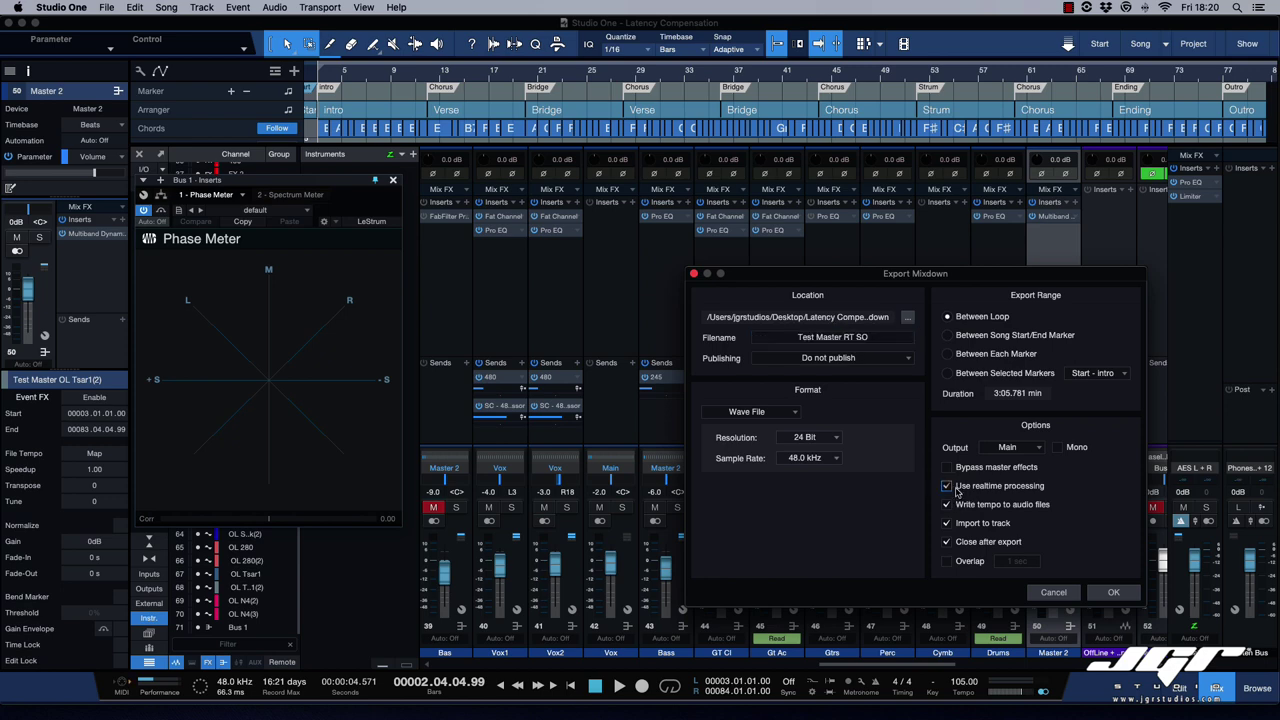
pyautogui.click(1113, 593)
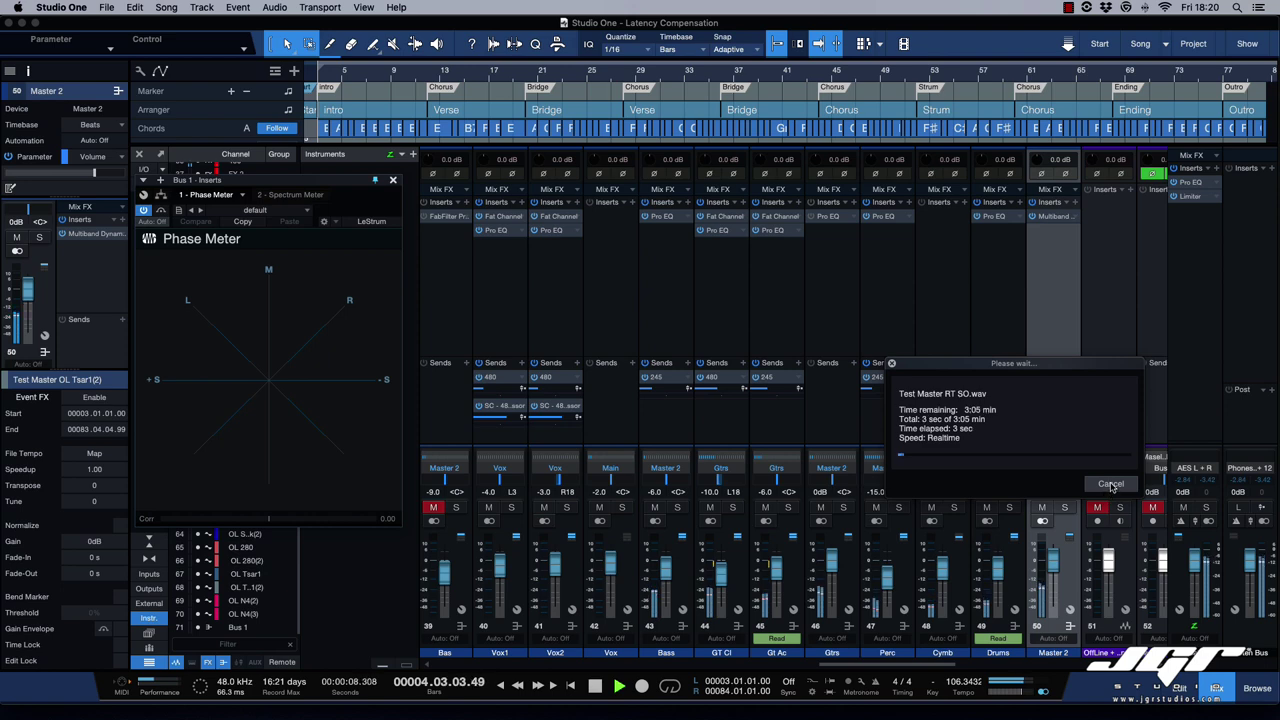
pyautogui.click(1110, 486)
# Start the mixdown export again with realtime processing disabled to compare its speed, and cancel it.
pyautogui.hscroll(-3, 1044, 428)
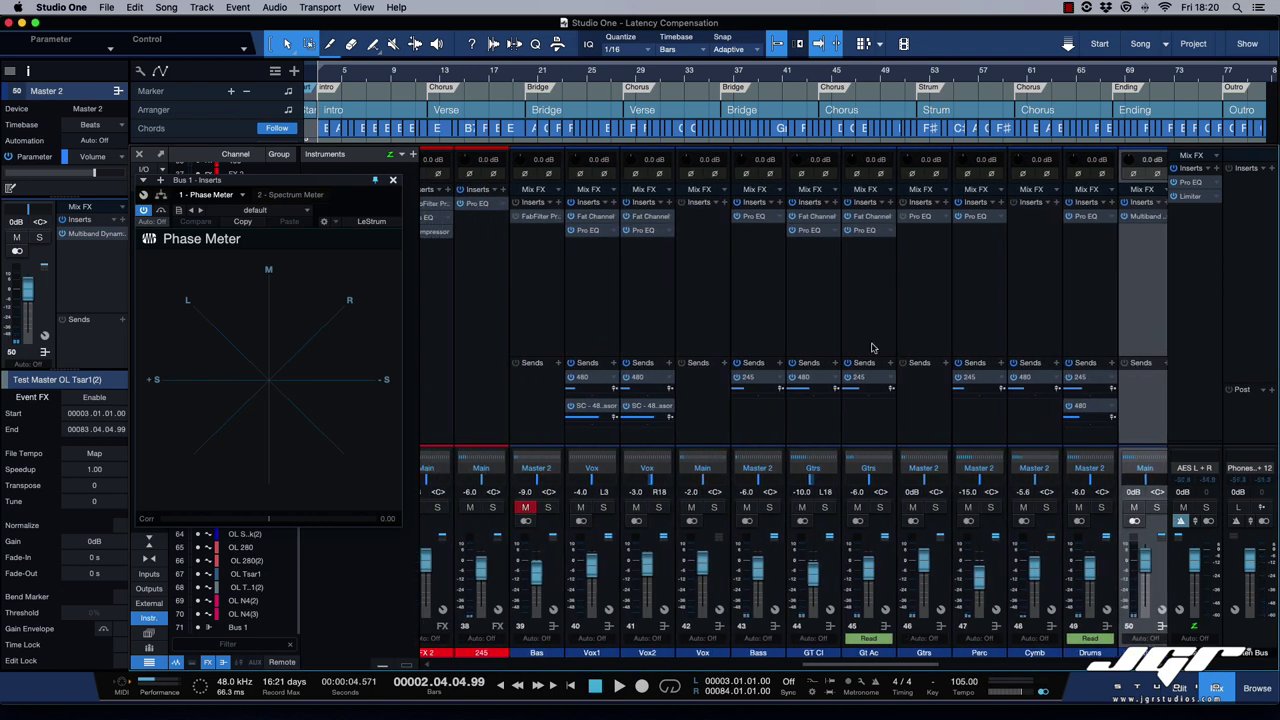
pyautogui.click(166, 7)
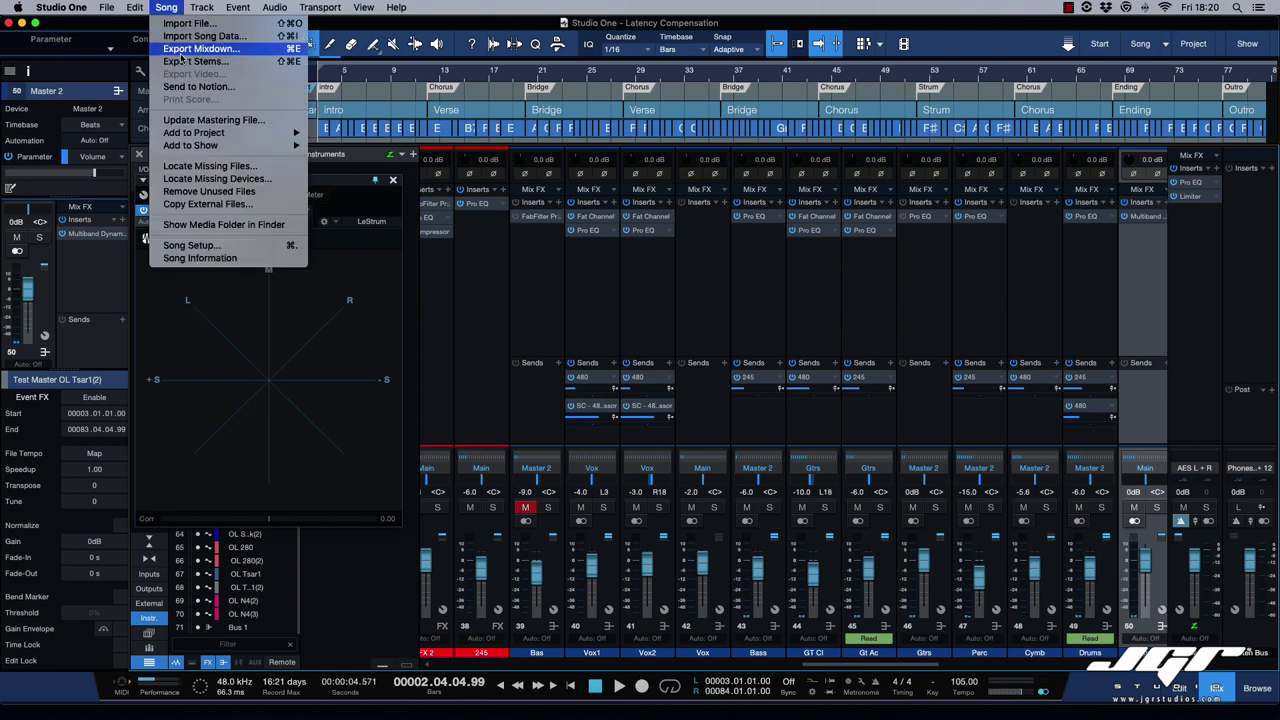
pyautogui.click(200, 43)
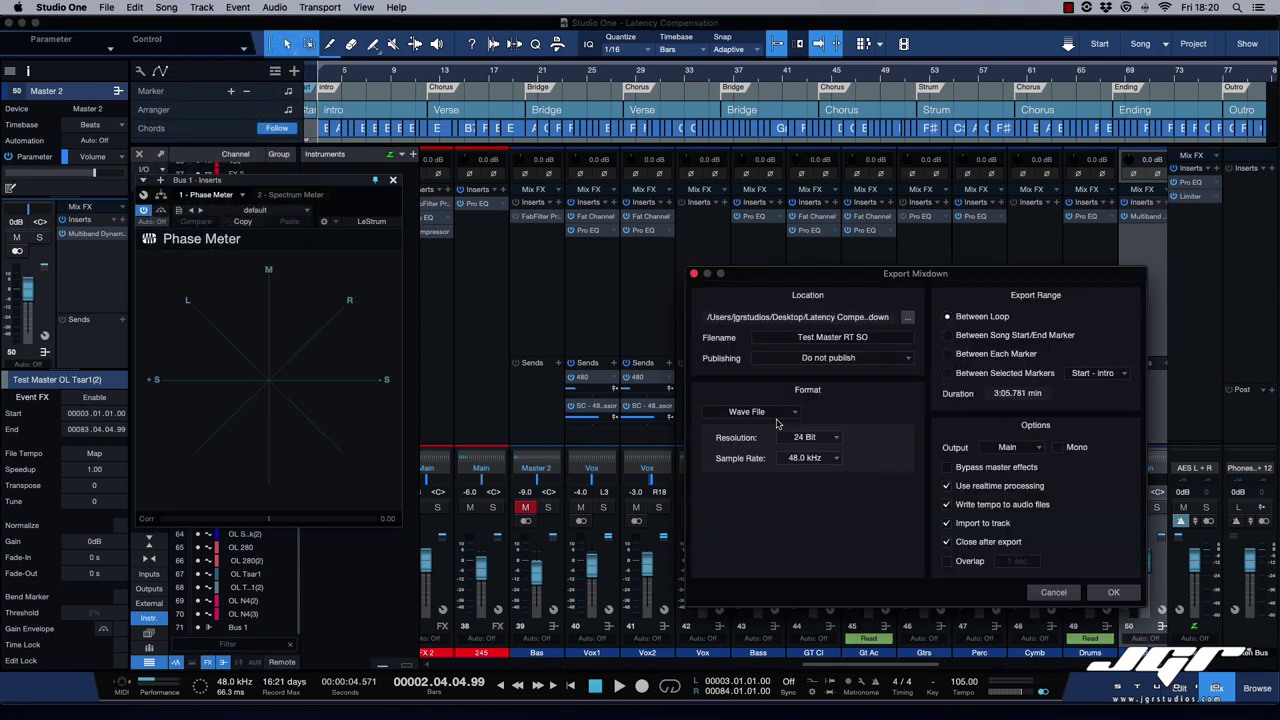
pyautogui.click(947, 487)
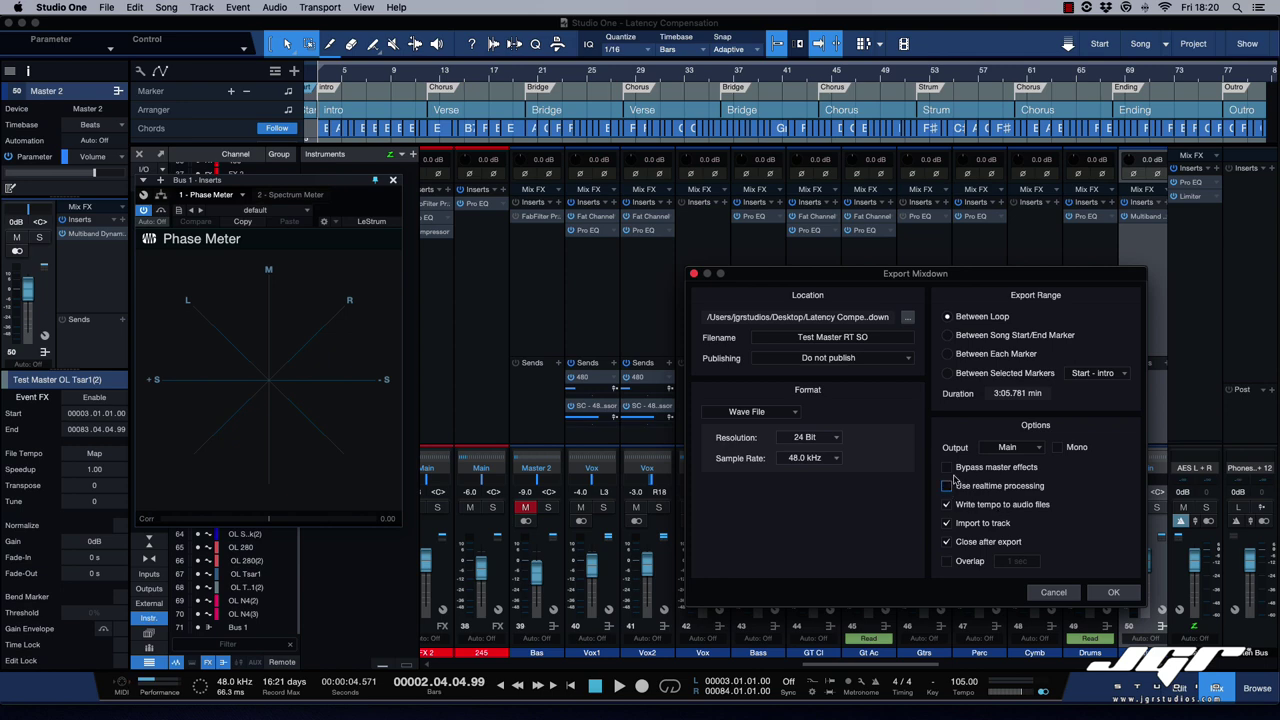
pyautogui.click(1113, 592)
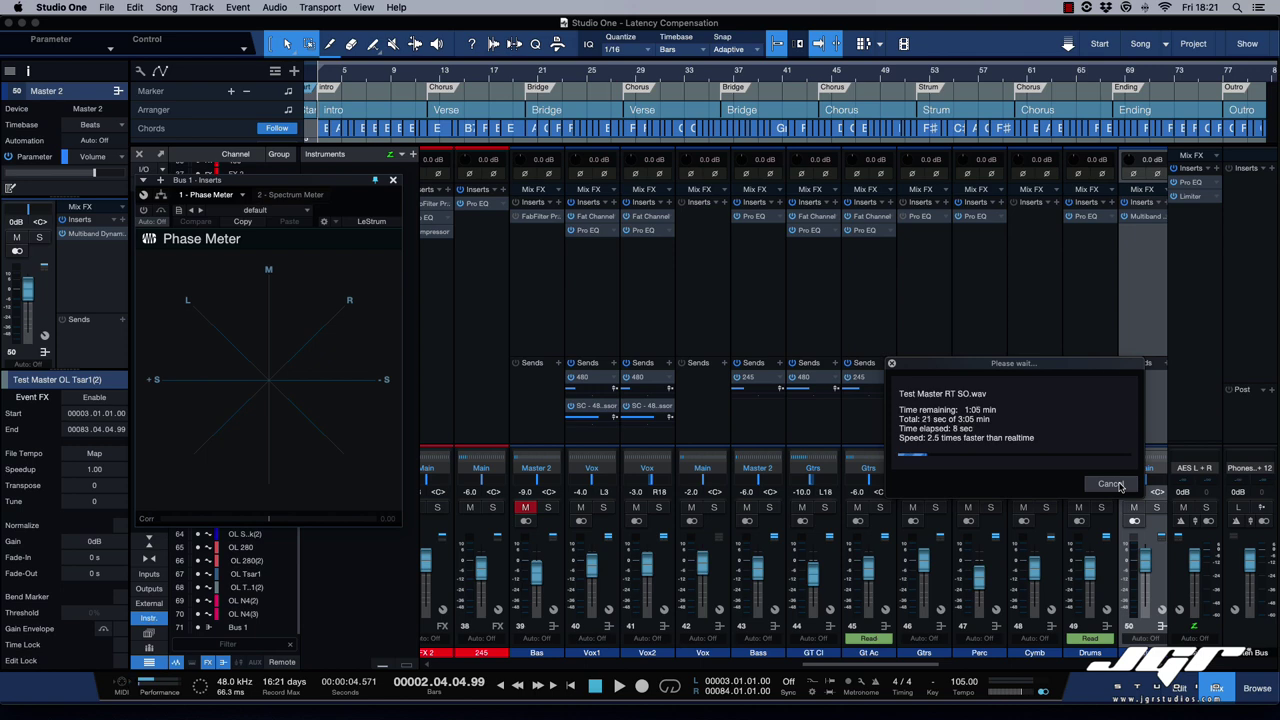
pyautogui.click(1111, 484)
# Null-test the OffLine + OpenAir and RealTime + OpenAir tracks by unmuting and soloing both and starting playback.
pyautogui.click(1128, 406)
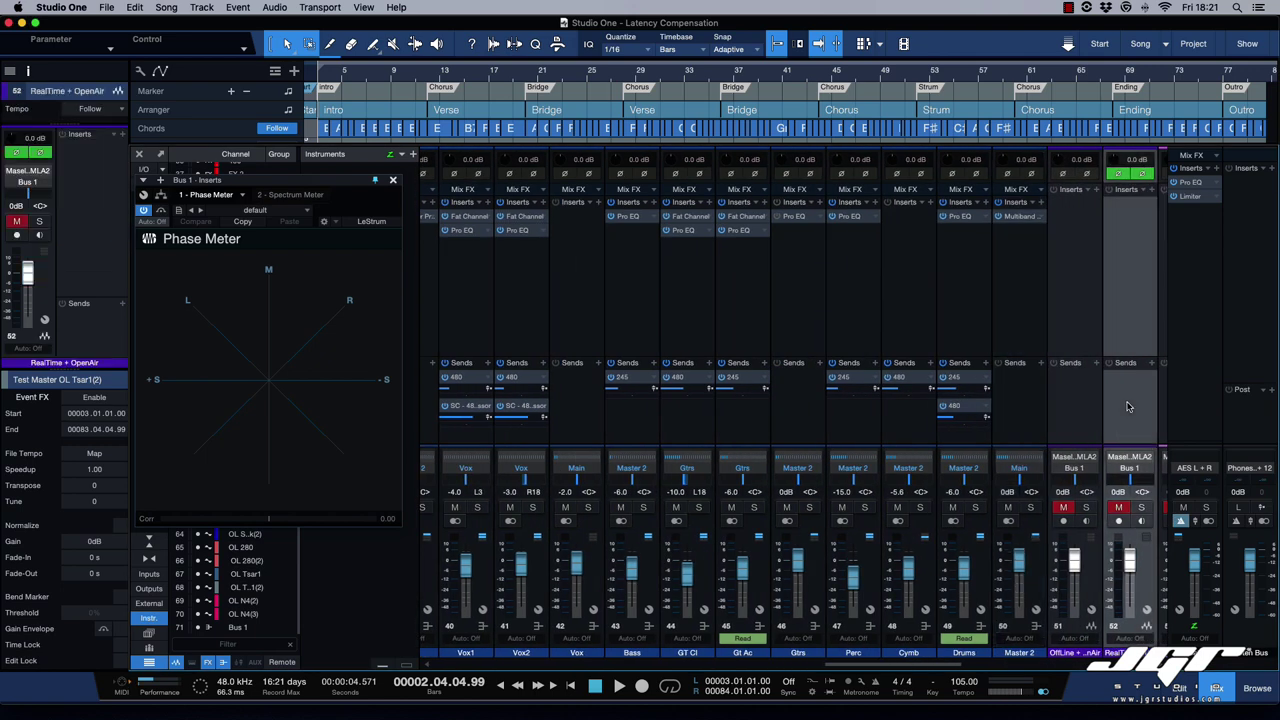
pyautogui.click(1076, 407)
pyautogui.hscroll(-1, 1076, 407)
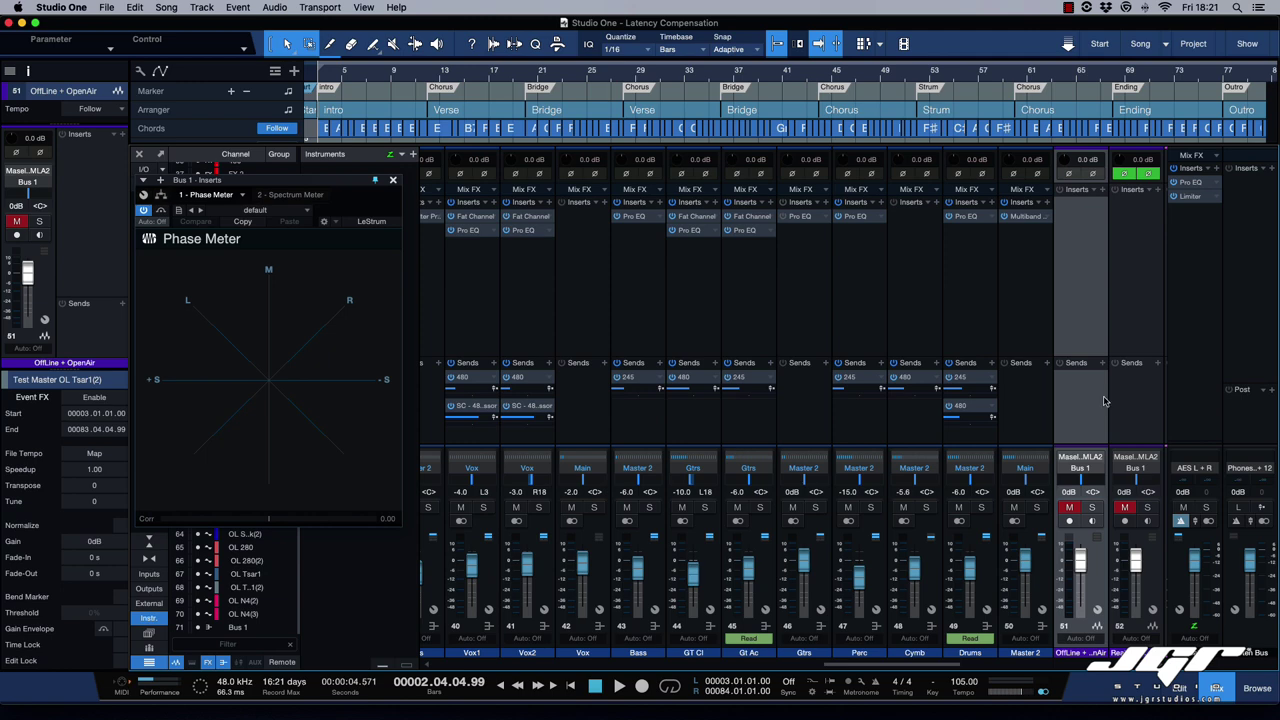
pyautogui.click(1125, 507)
pyautogui.click(1069, 507)
pyautogui.click(1092, 507)
pyautogui.click(1147, 507)
pyautogui.click(1135, 227)
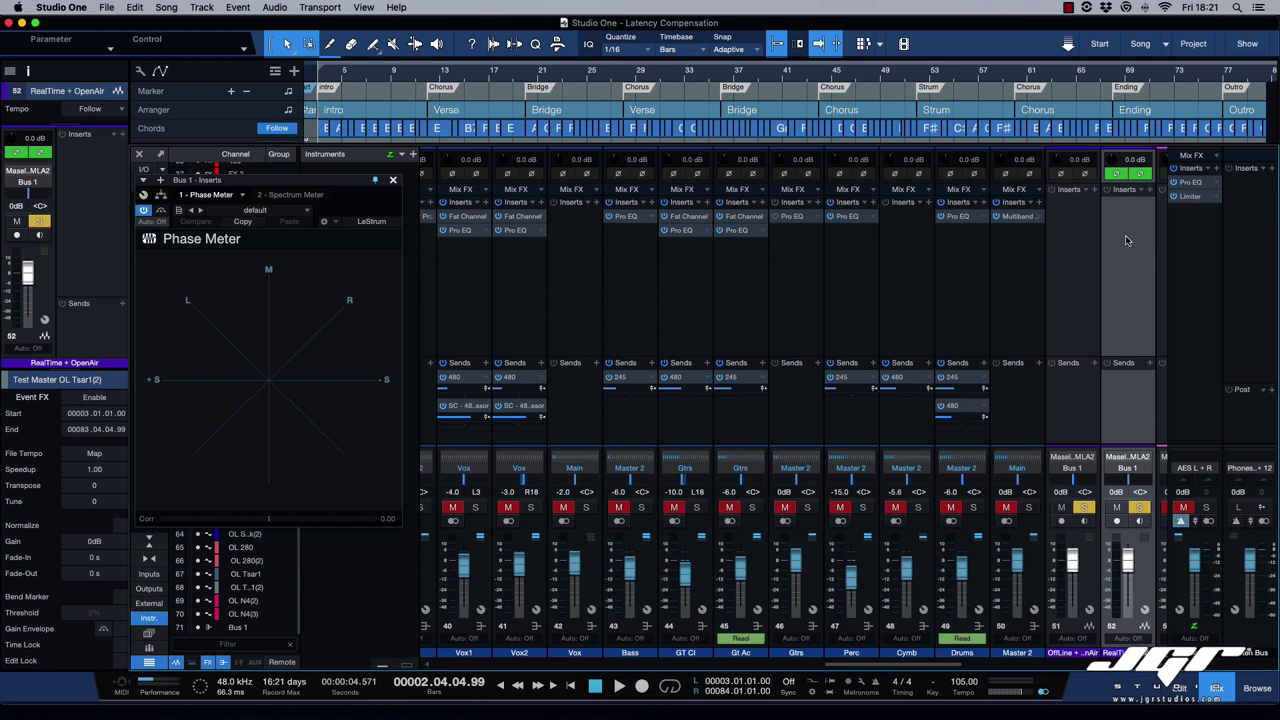
pyautogui.press('space')
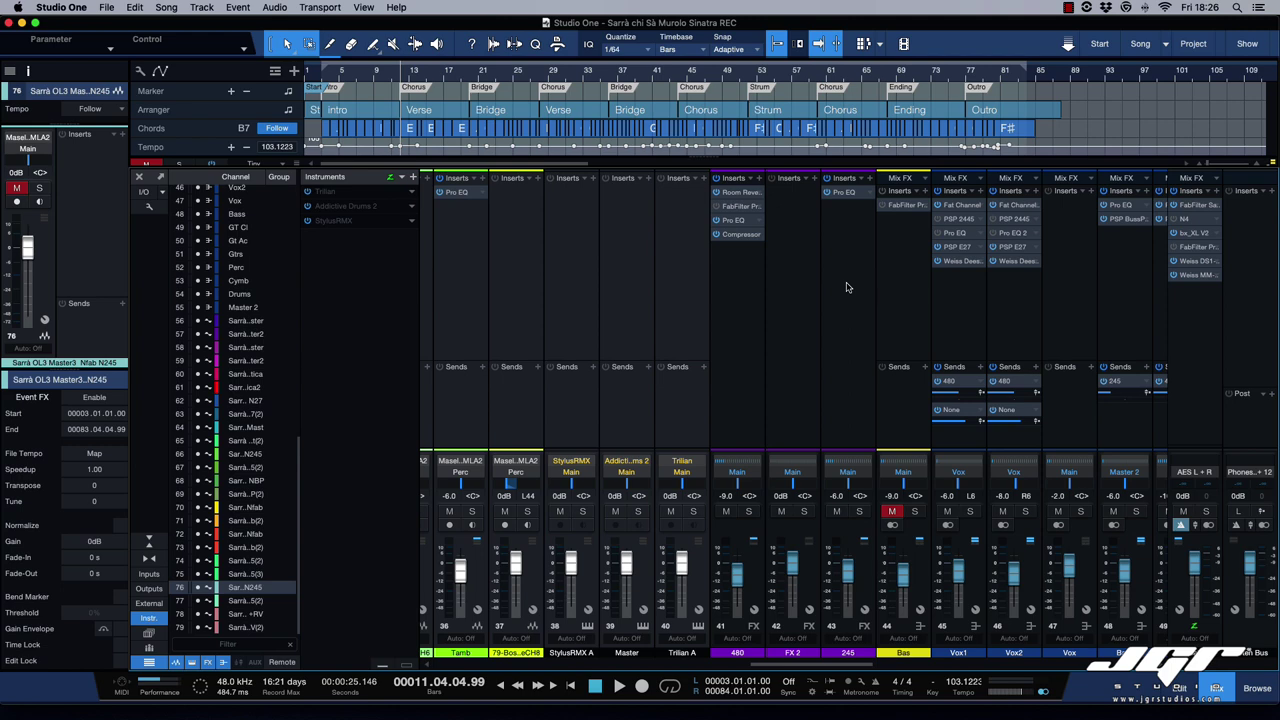
# Return the full song to its start and inspect the PSP 2445 insert on Vox1 and the PSP BussPressor on Bass.
pyautogui.press('Home')
pyautogui.hscroll(8, 851, 285)
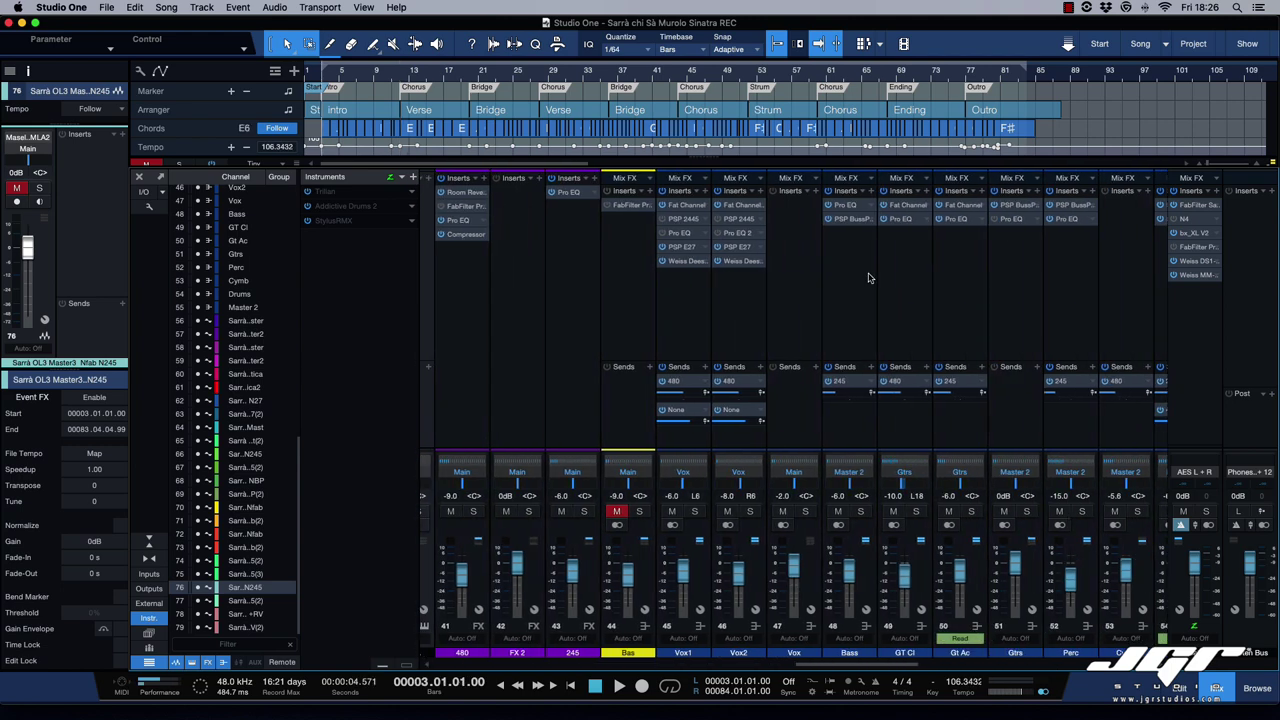
pyautogui.hscroll(-6, 869, 278)
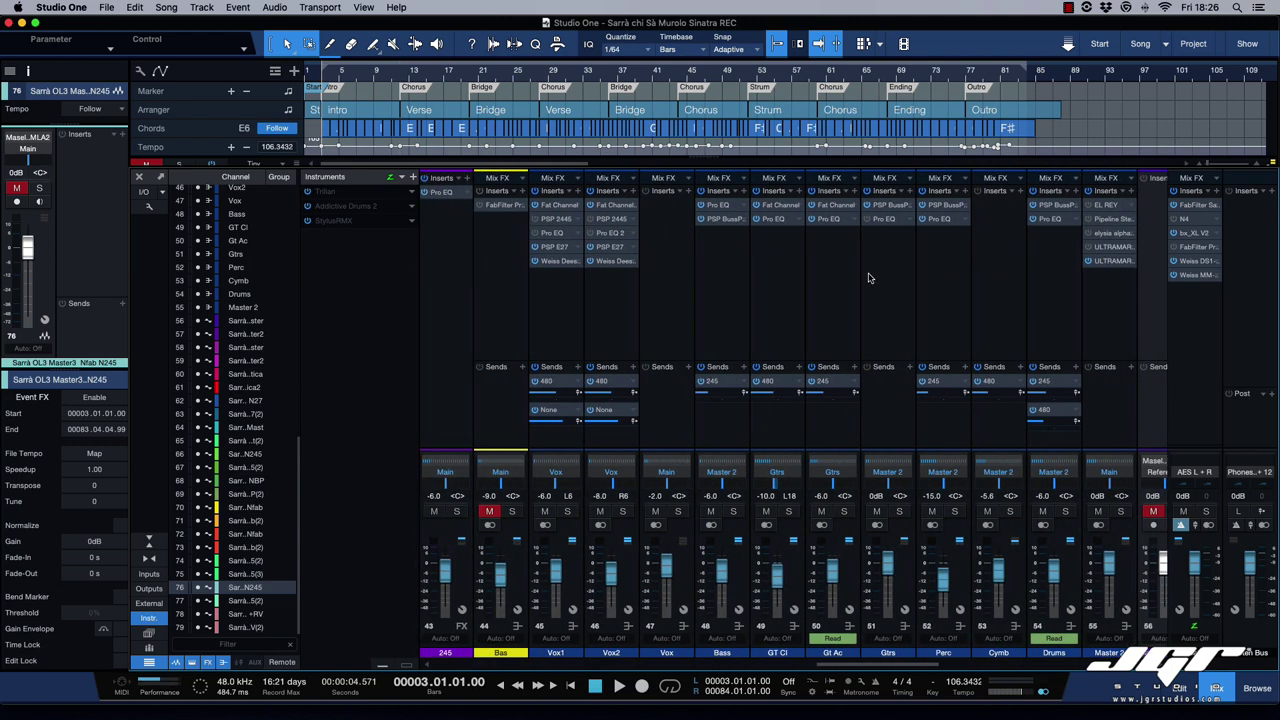
pyautogui.click(820, 218)
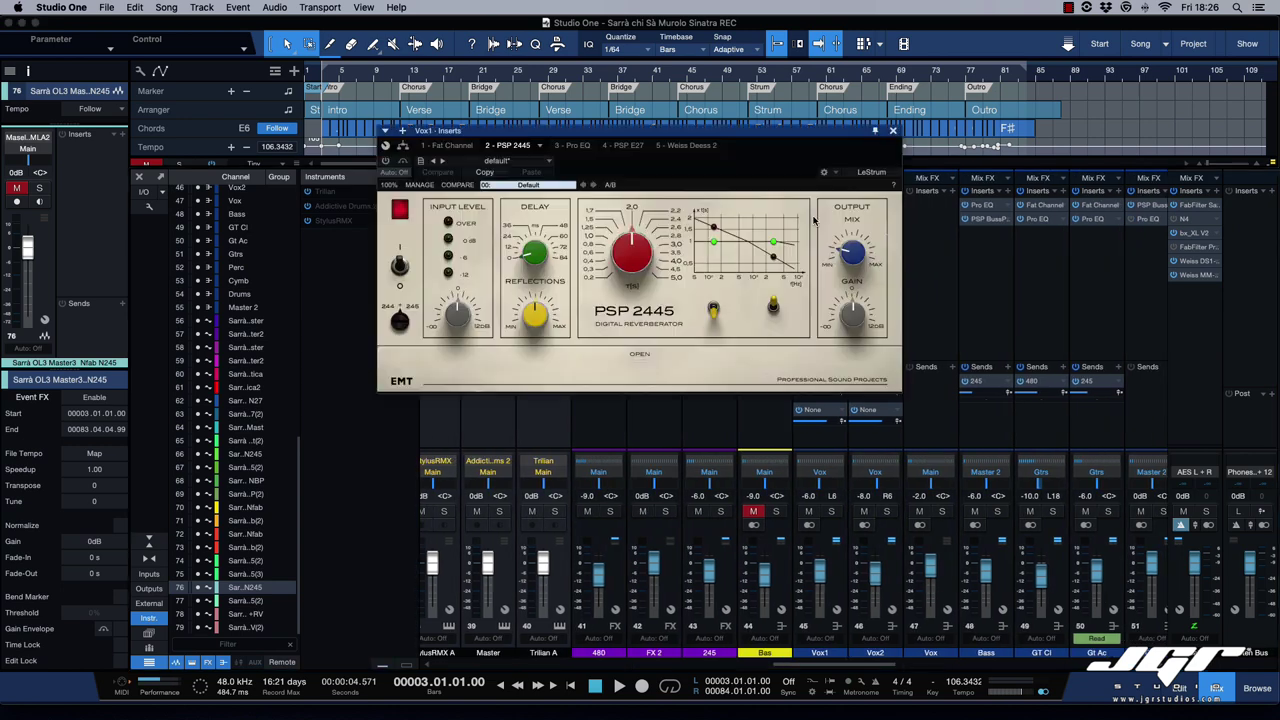
pyautogui.click(897, 138)
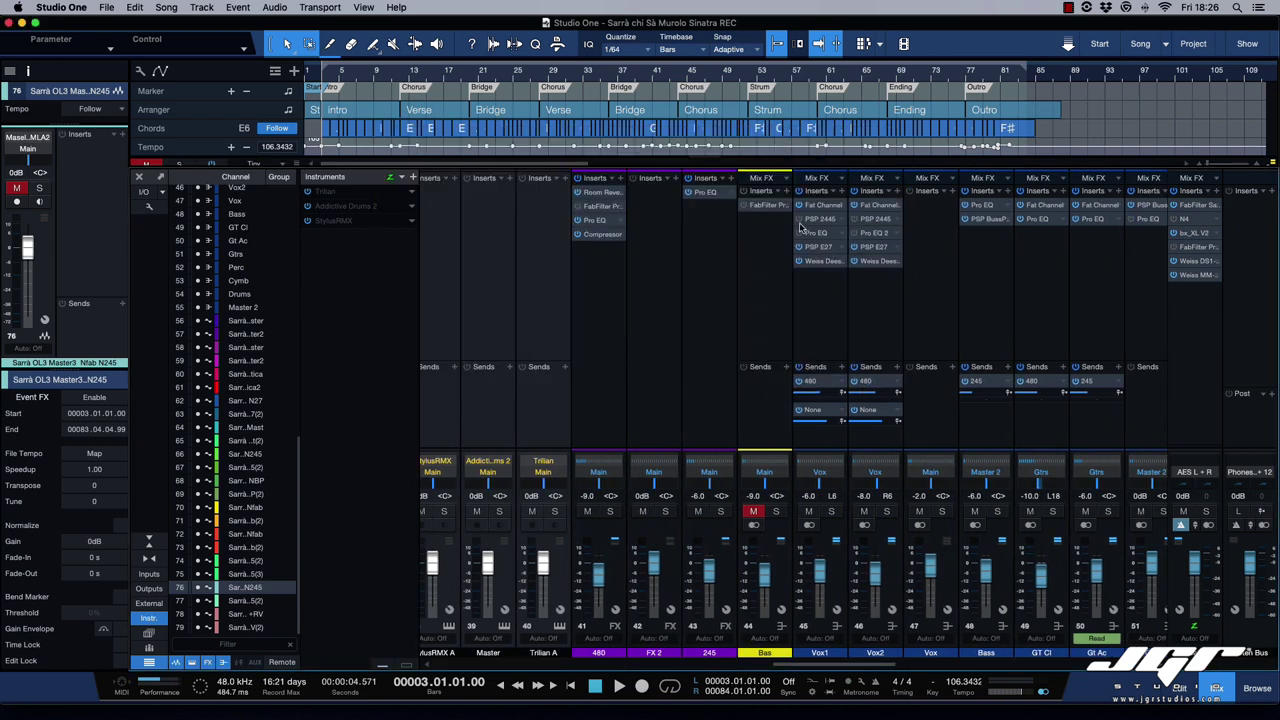
pyautogui.click(800, 219)
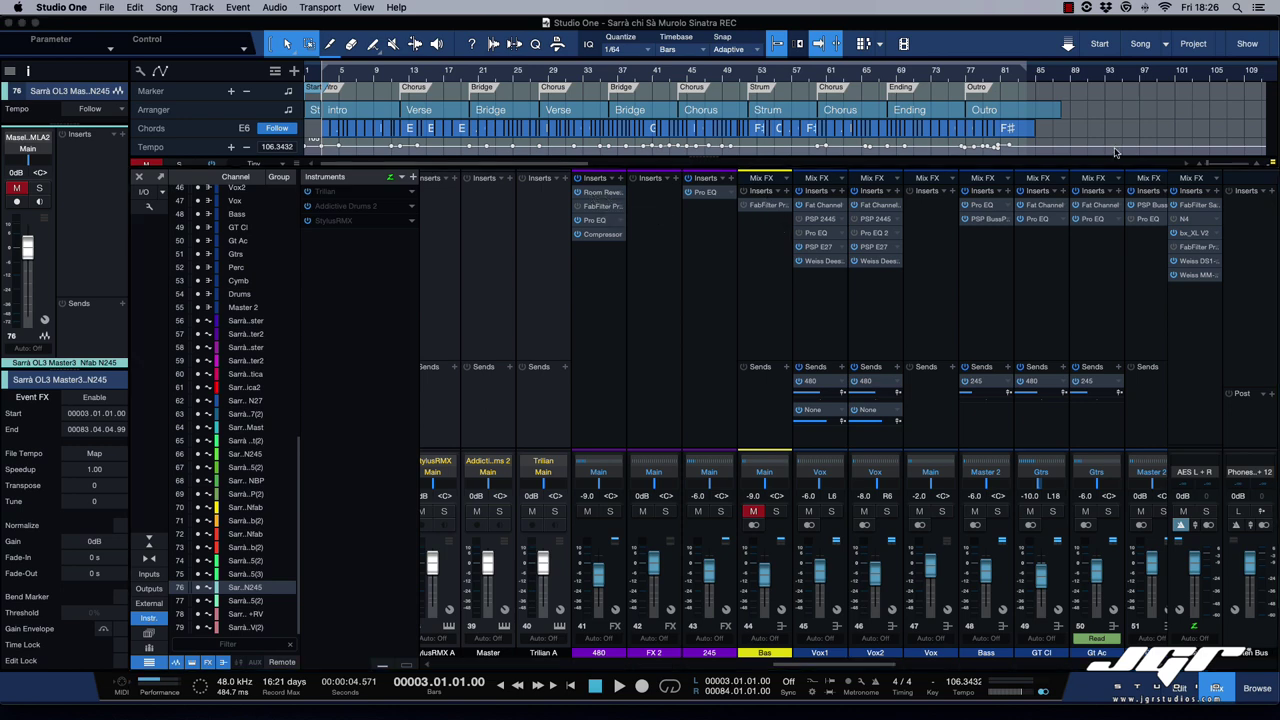
pyautogui.doubleClick(979, 219)
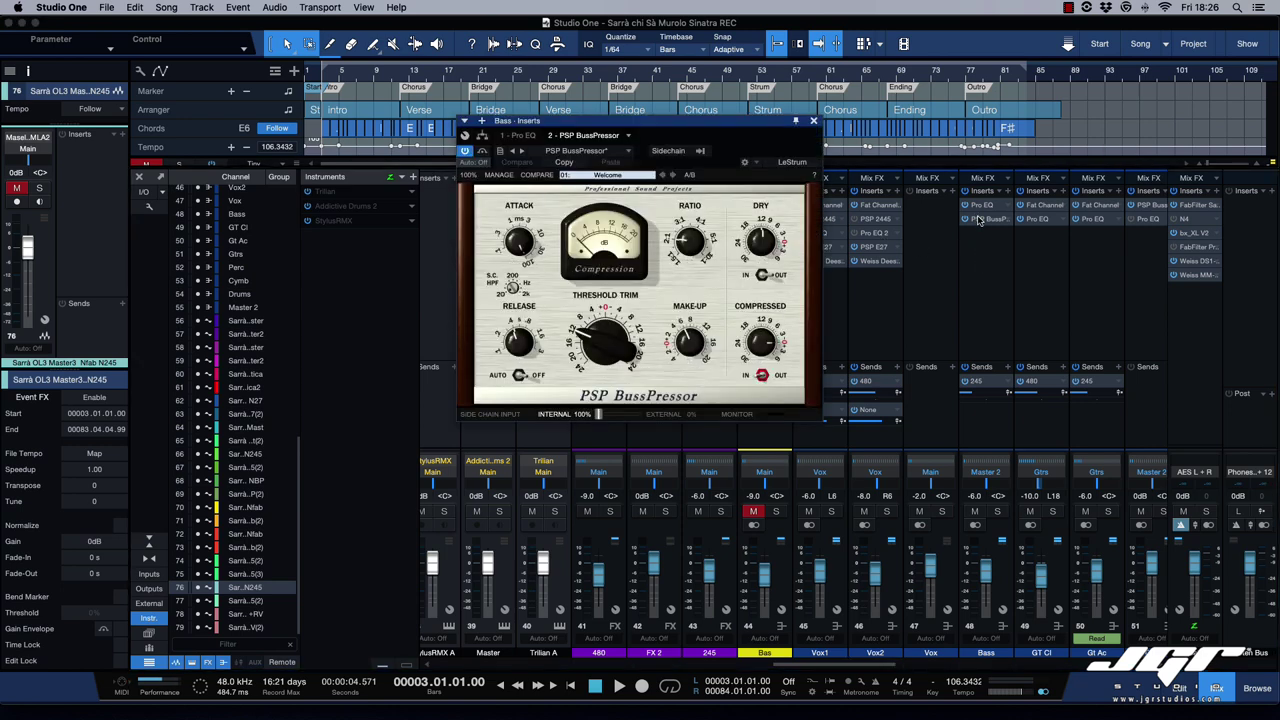
pyautogui.click(813, 121)
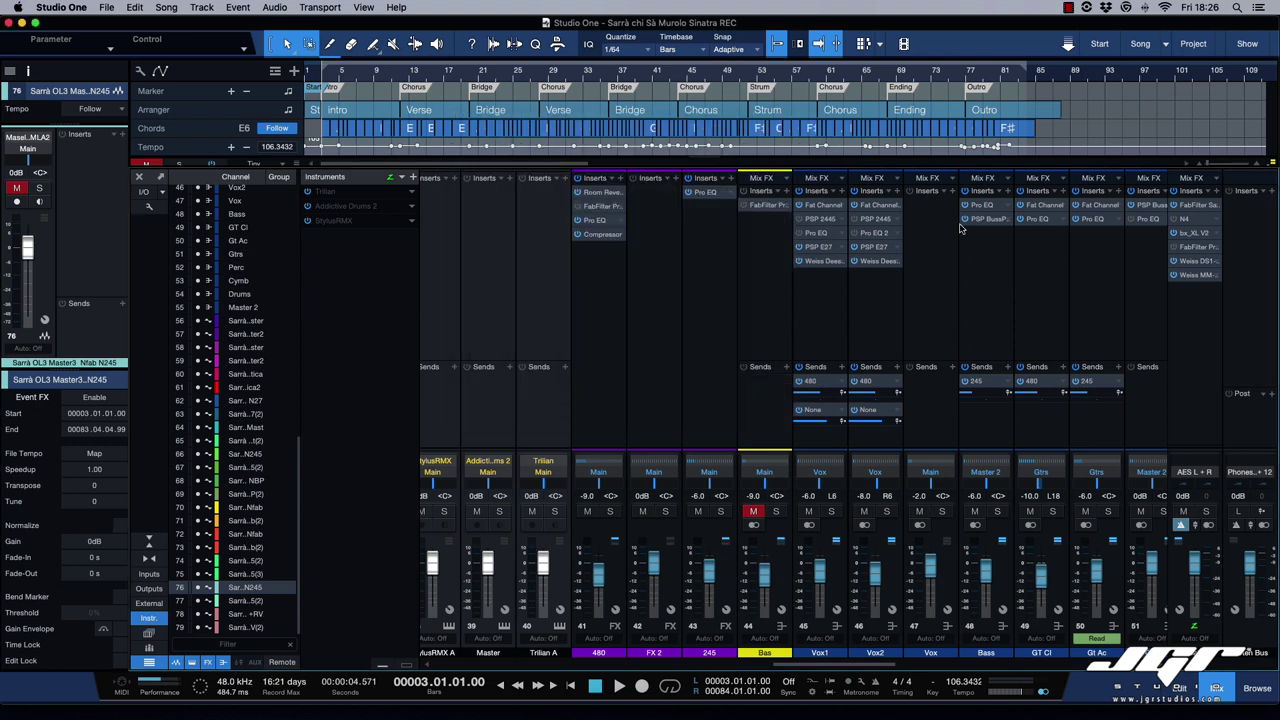
# Inspect the ULTRAMARINE4EQA27 insert on the Master 2 bus, moving its window clear before closing it.
pyautogui.hscroll(10, 1067, 263)
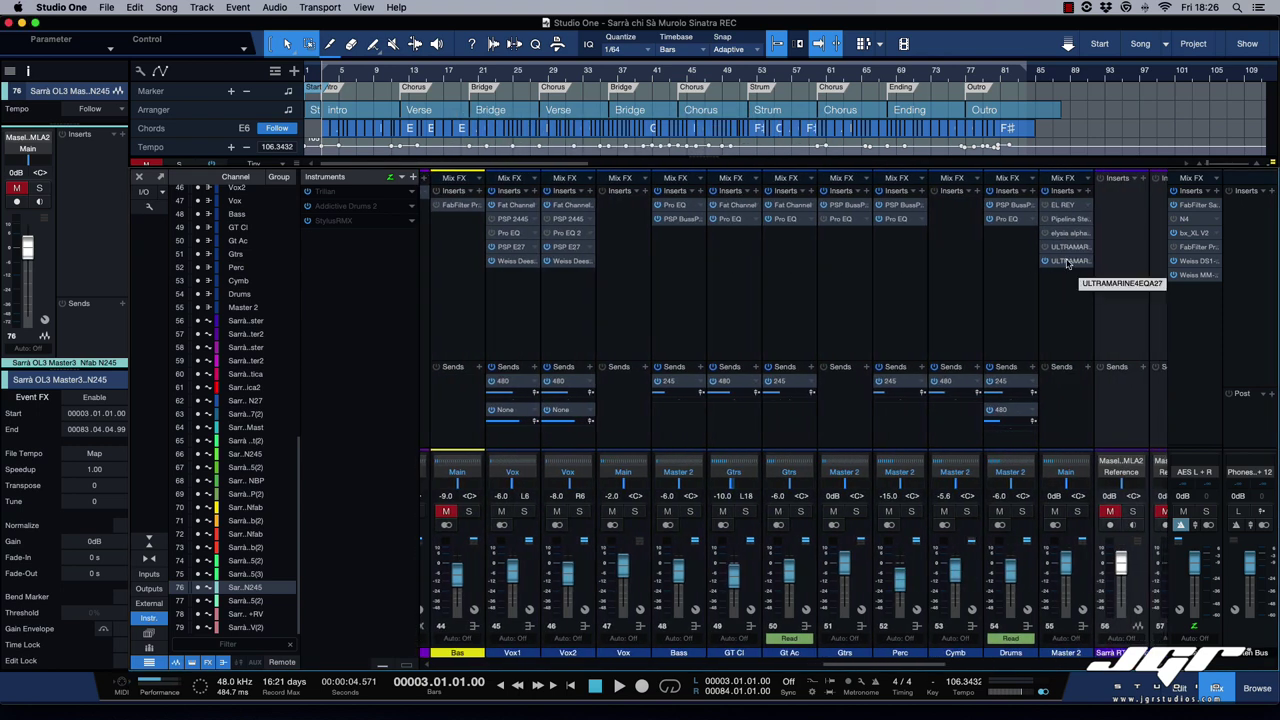
pyautogui.doubleClick(1067, 261)
pyautogui.moveTo(945, 130); pyautogui.dragTo(838, 244)
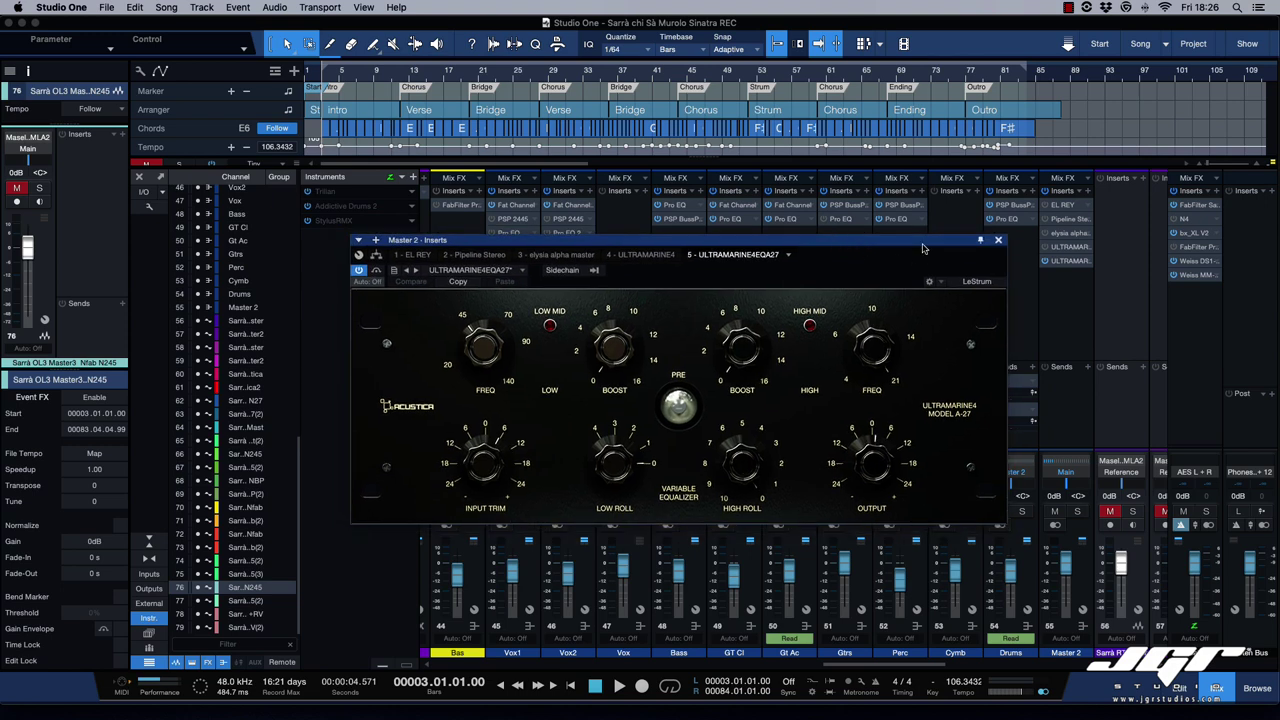
pyautogui.click(998, 241)
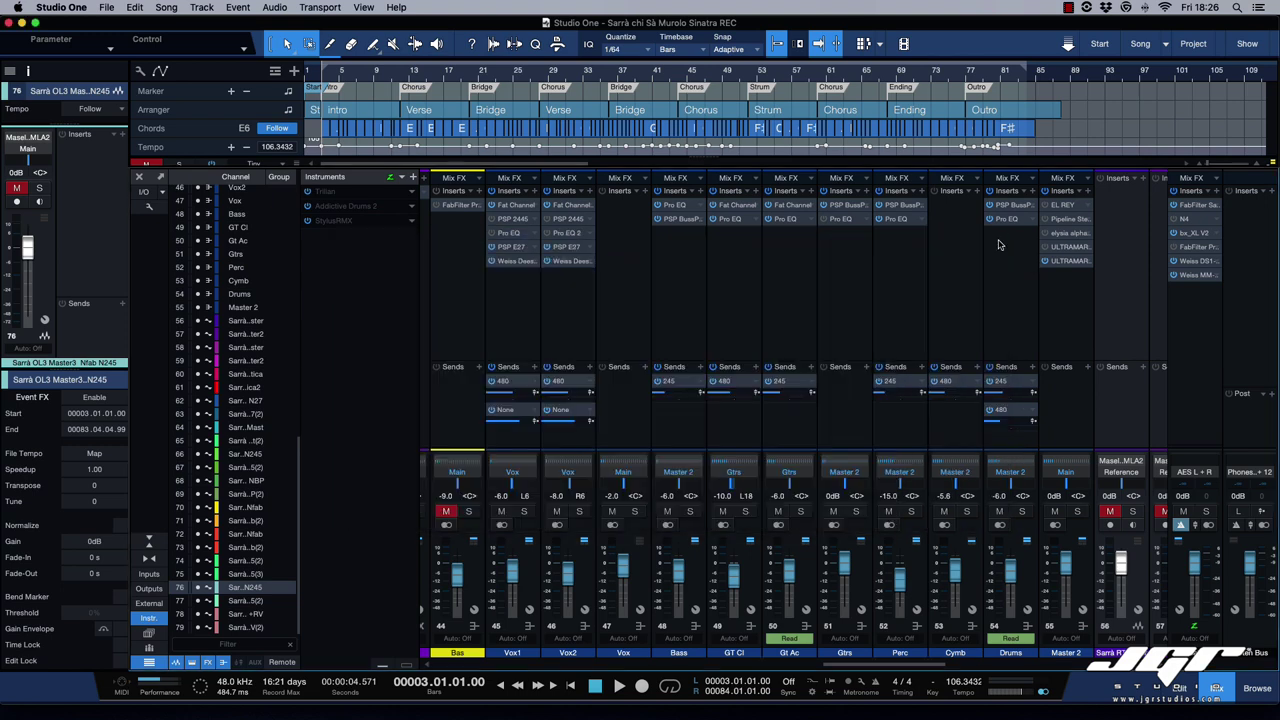
# Inspect the FabFilter Saturn, bx_XL V2, Weiss DS1-MK3 and Weiss MM-1 inserts on the Main bus, keeping the plug-in window clear of the mixer.
pyautogui.click(1195, 206)
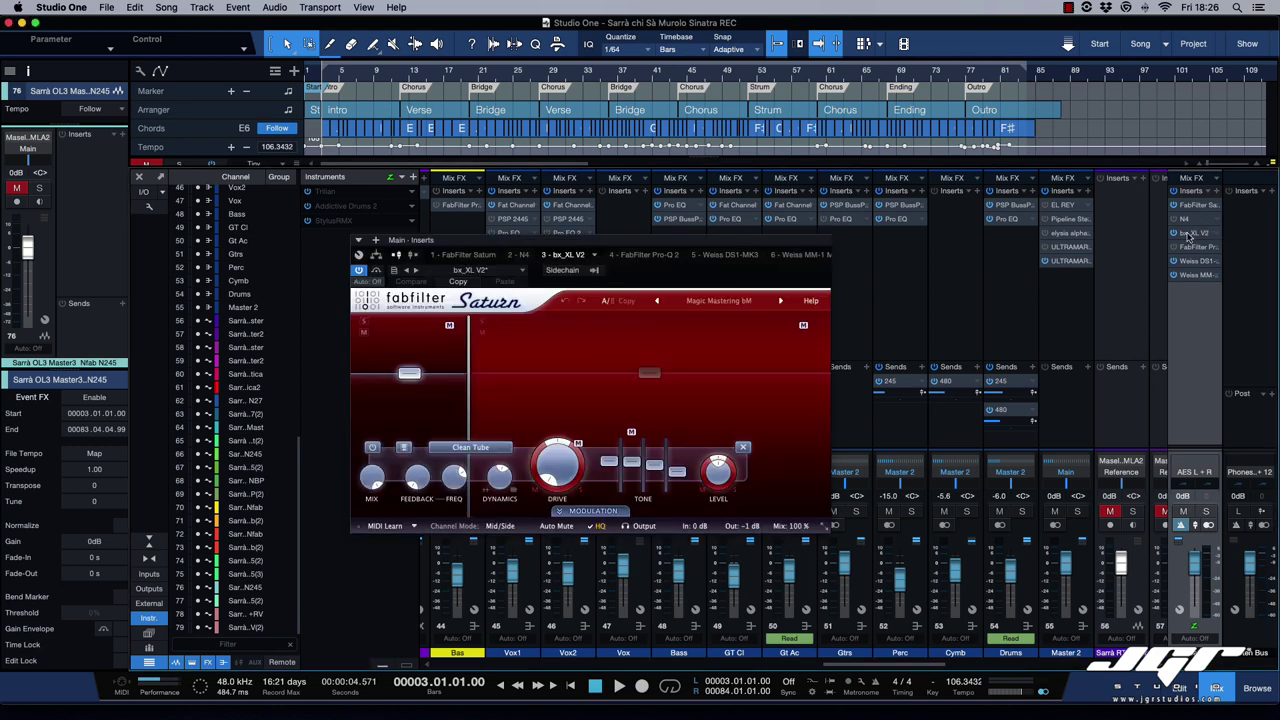
pyautogui.click(1189, 233)
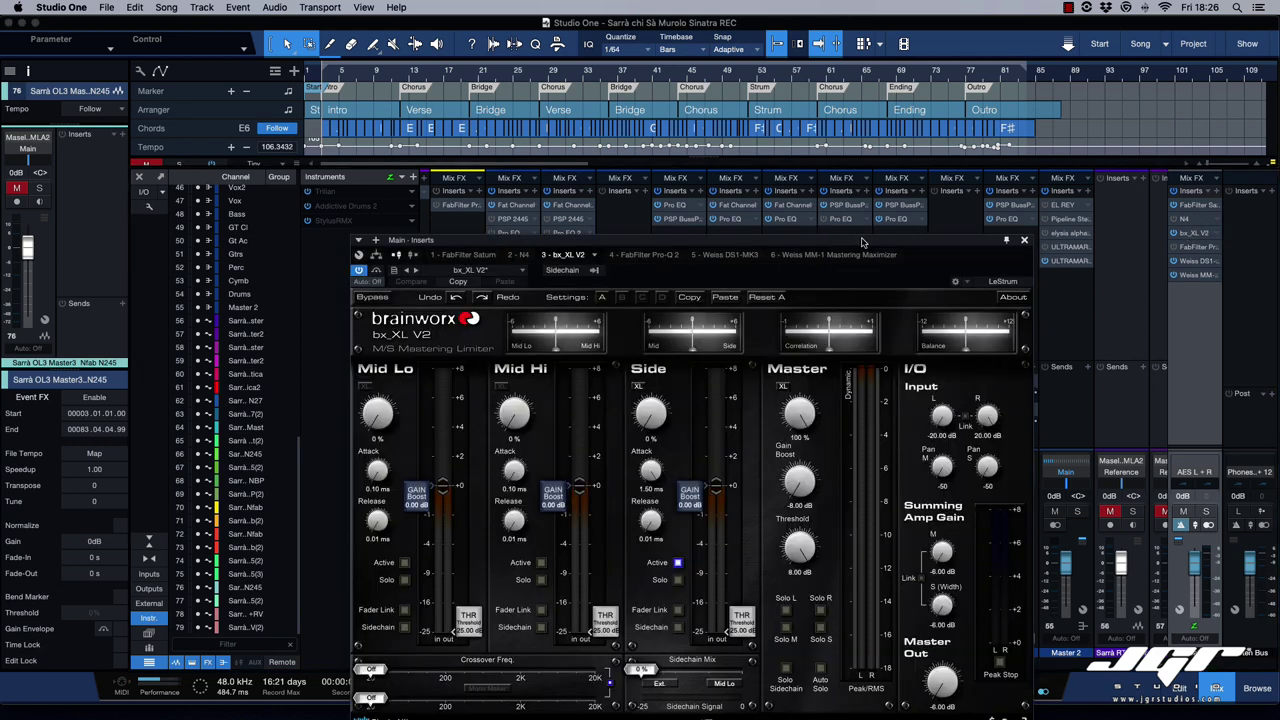
pyautogui.moveTo(862, 242); pyautogui.dragTo(869, 163)
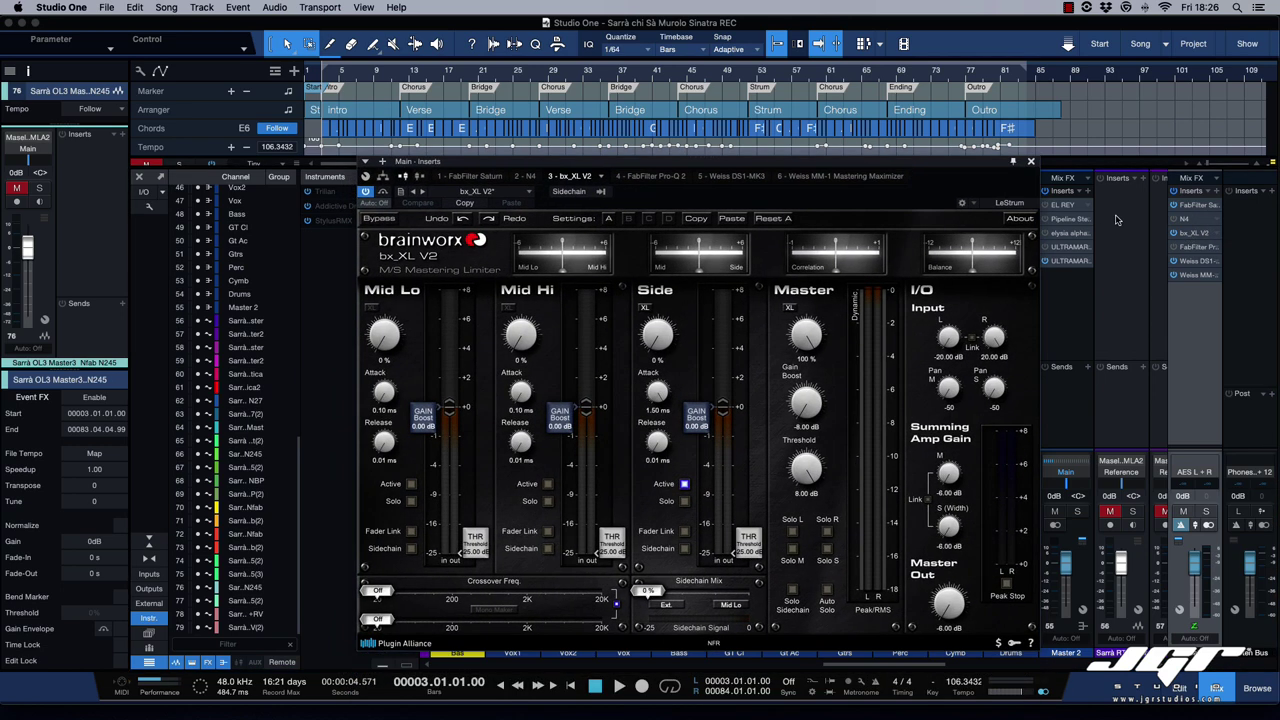
pyautogui.click(1187, 262)
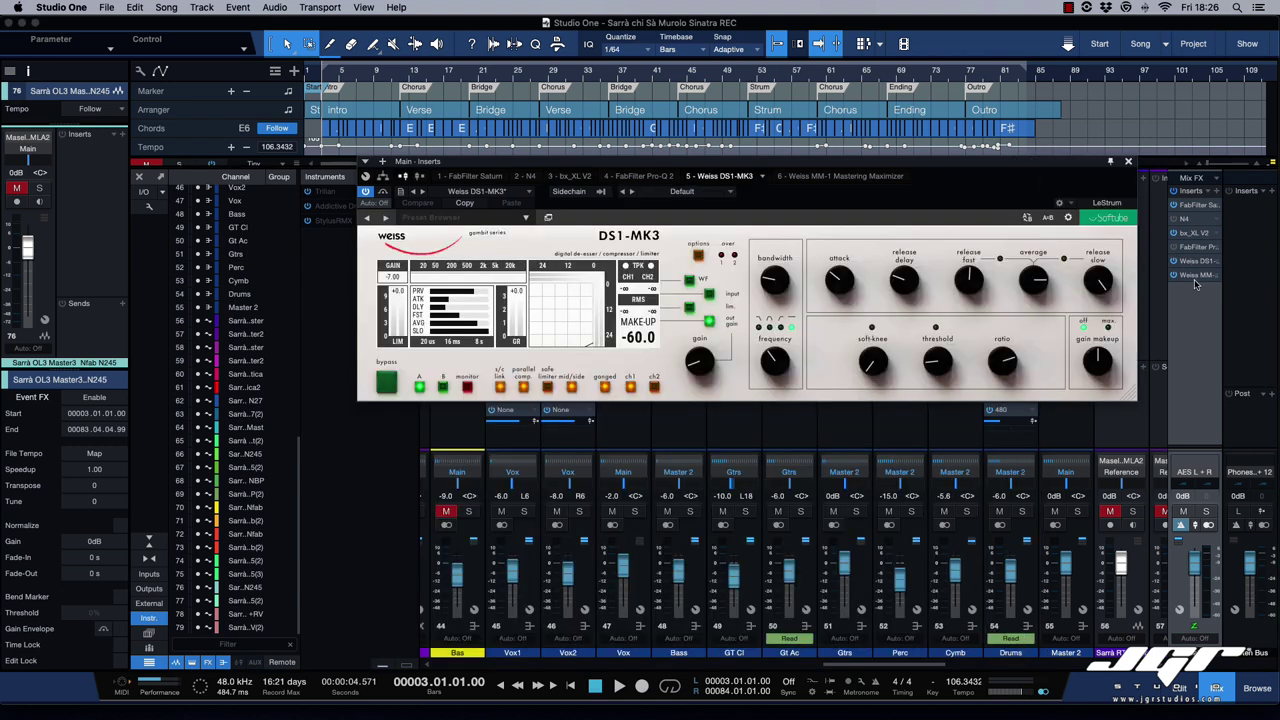
pyautogui.click(1194, 276)
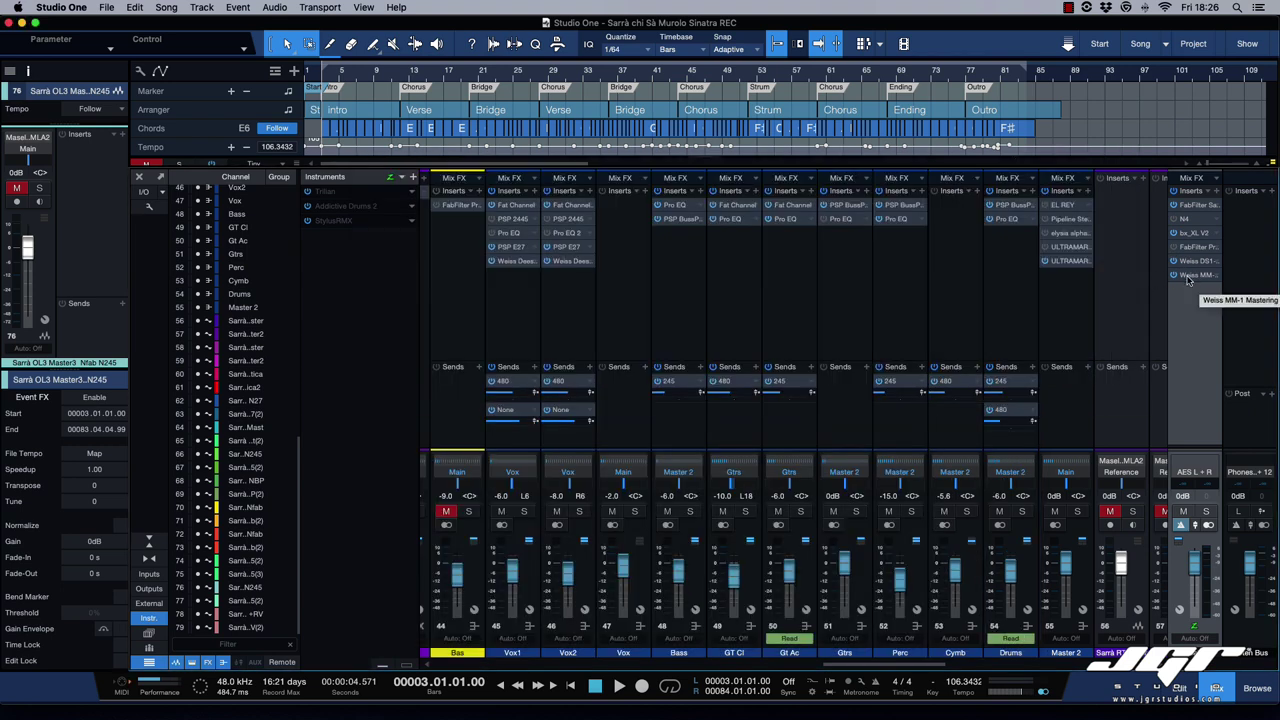
# Look over the mixer channels and the mixdown export's filename and realtime processing settings, then cancel without exporting.
pyautogui.hscroll(10, 983, 288)
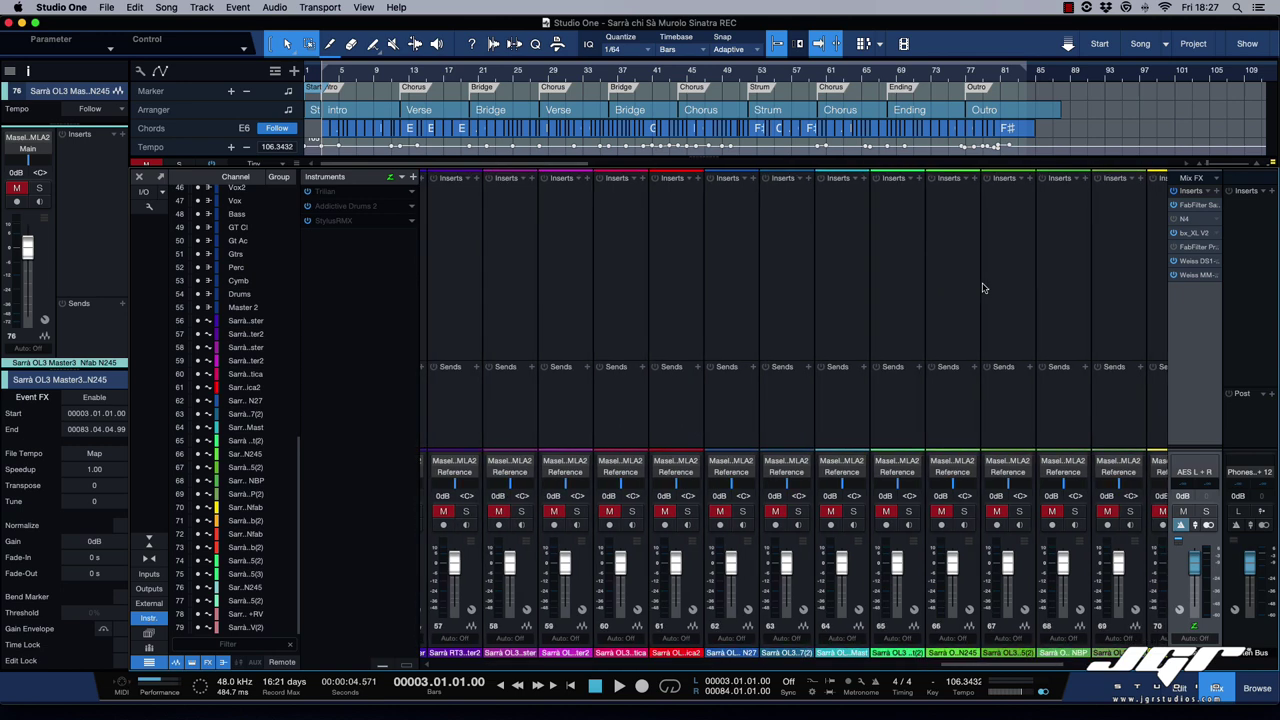
pyautogui.hscroll(-10, 983, 288)
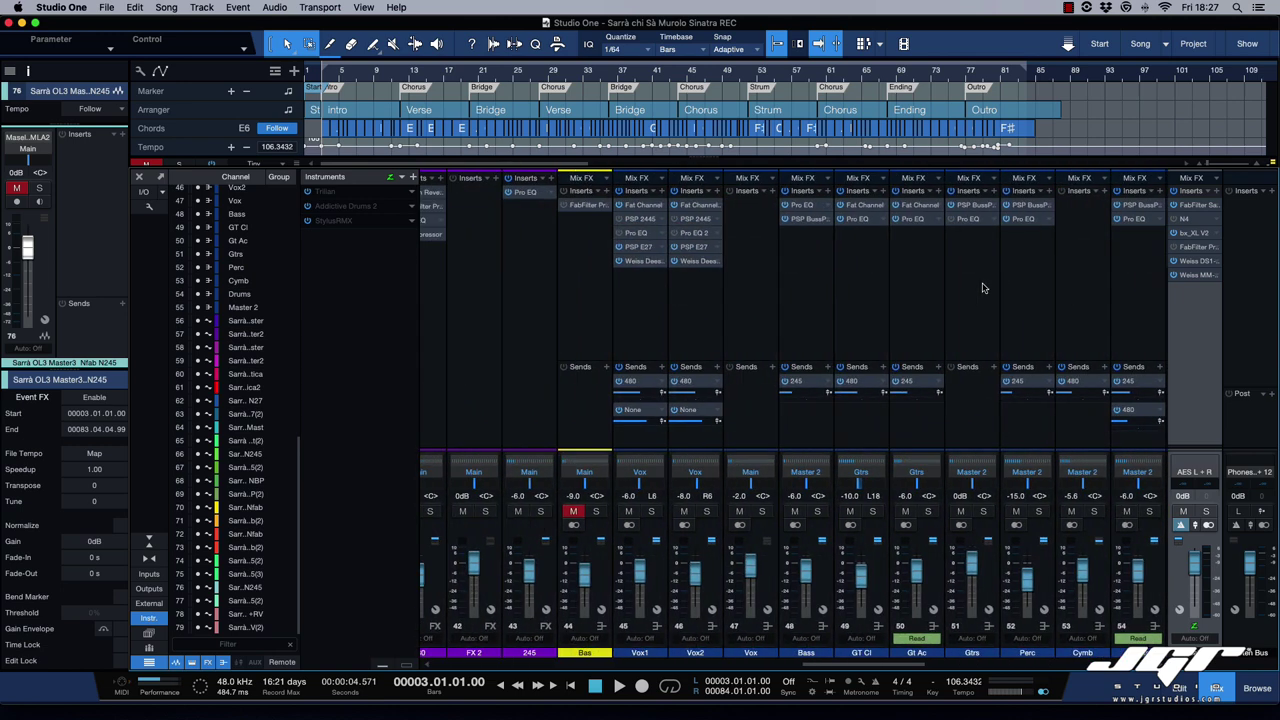
pyautogui.hscroll(10, 983, 288)
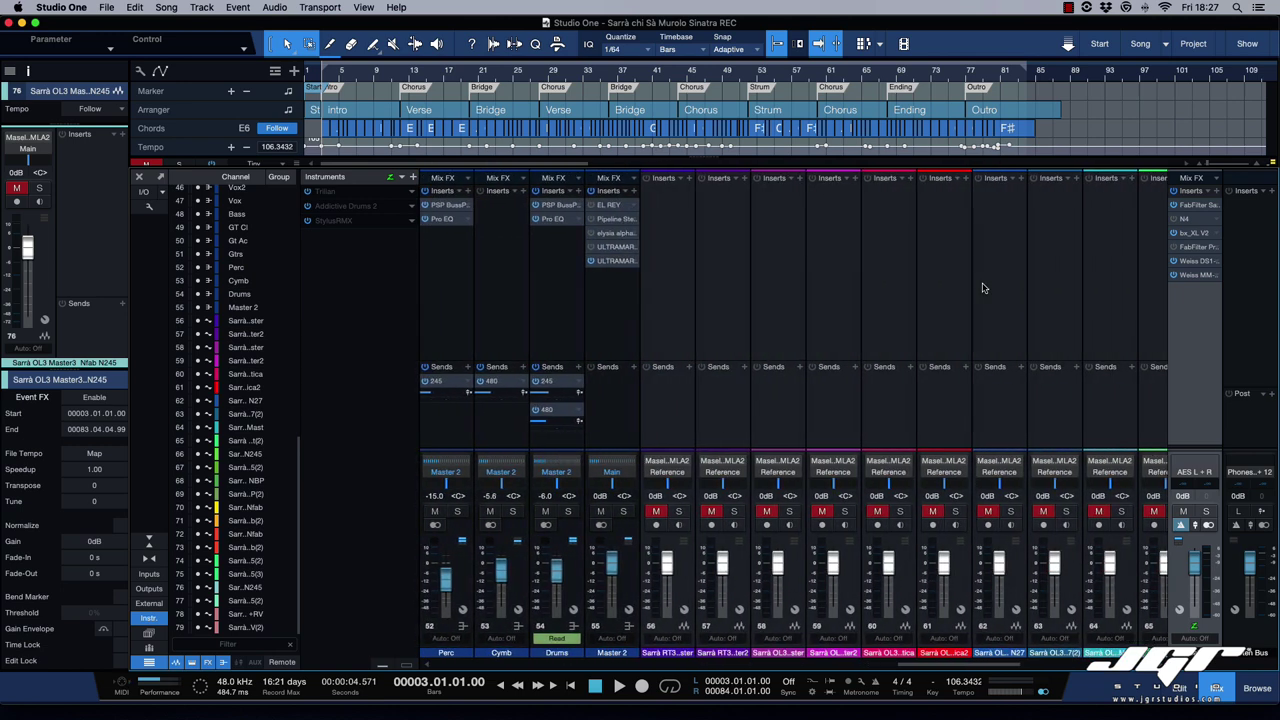
pyautogui.hscroll(1, 983, 288)
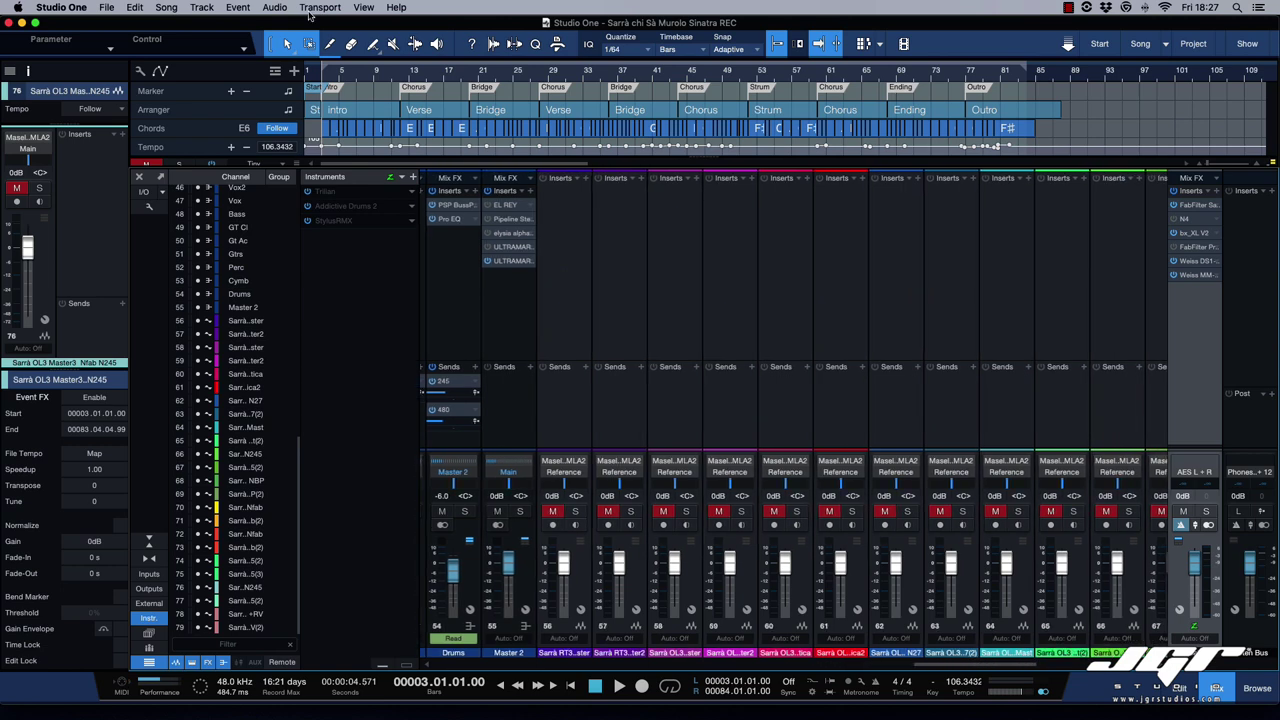
pyautogui.click(110, 7)
pyautogui.moveTo(166, 8)
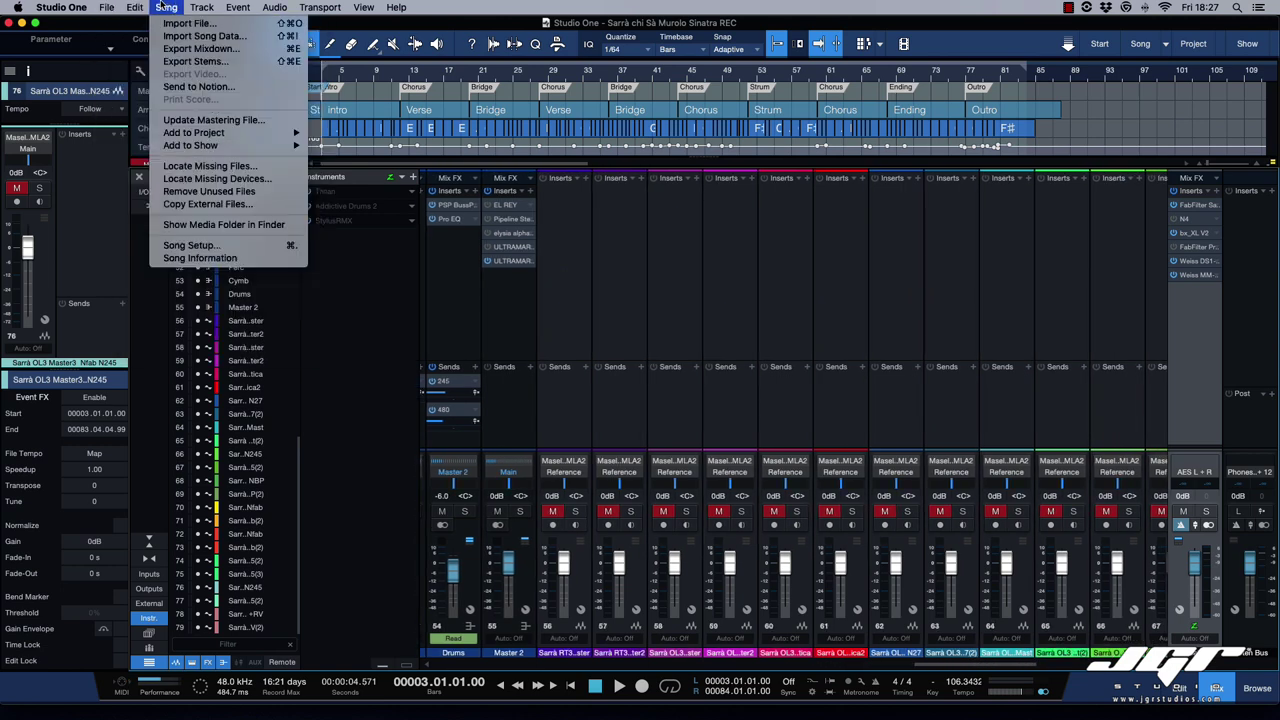
pyautogui.click(195, 48)
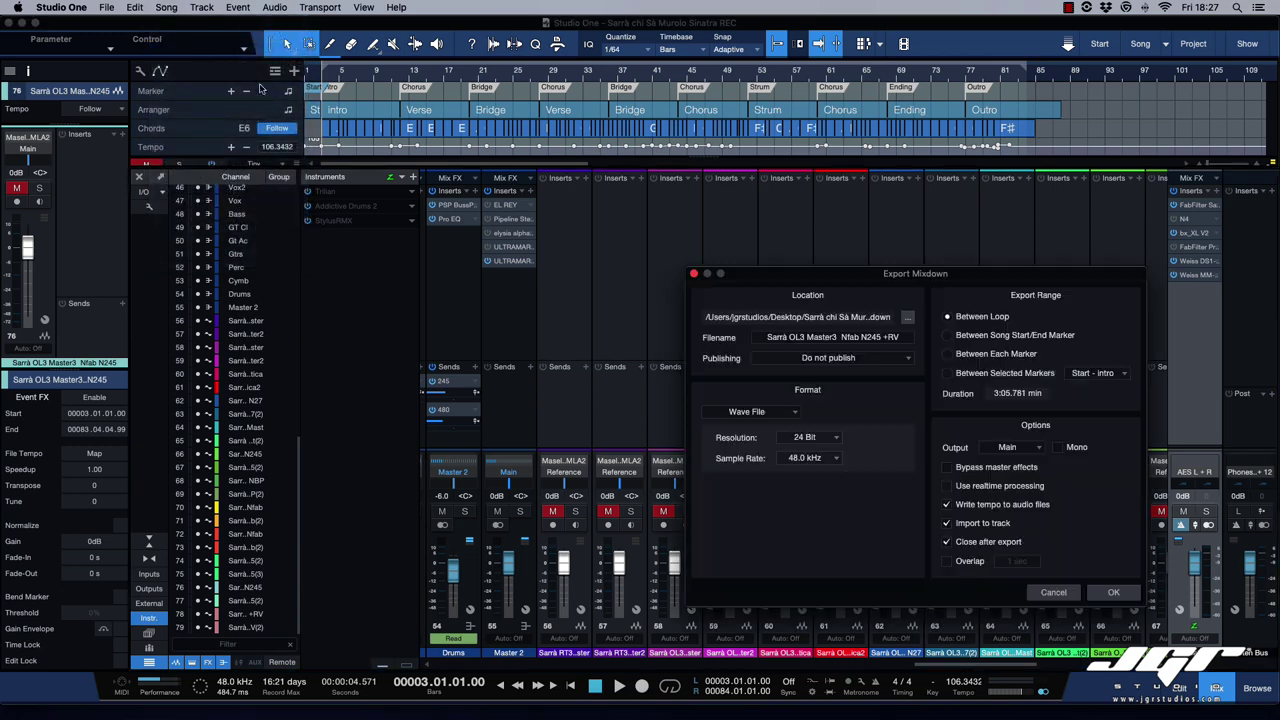
pyautogui.click(955, 487)
pyautogui.click(887, 340)
pyautogui.click(1056, 594)
# Null-test the Sarrà RT3 Master and Sarrà RT3 Master2 tracks by soloing both and playing them, then stop playback.
pyautogui.press('s')
pyautogui.press('space')
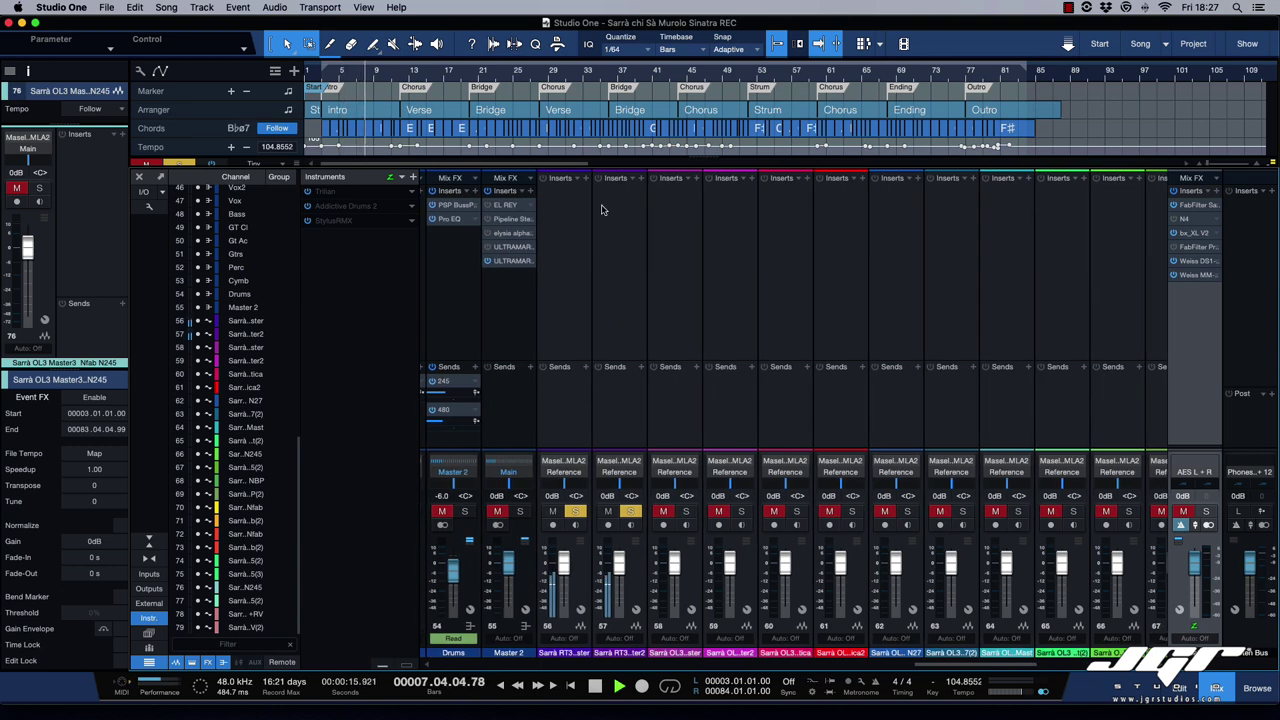
pyautogui.click(623, 414)
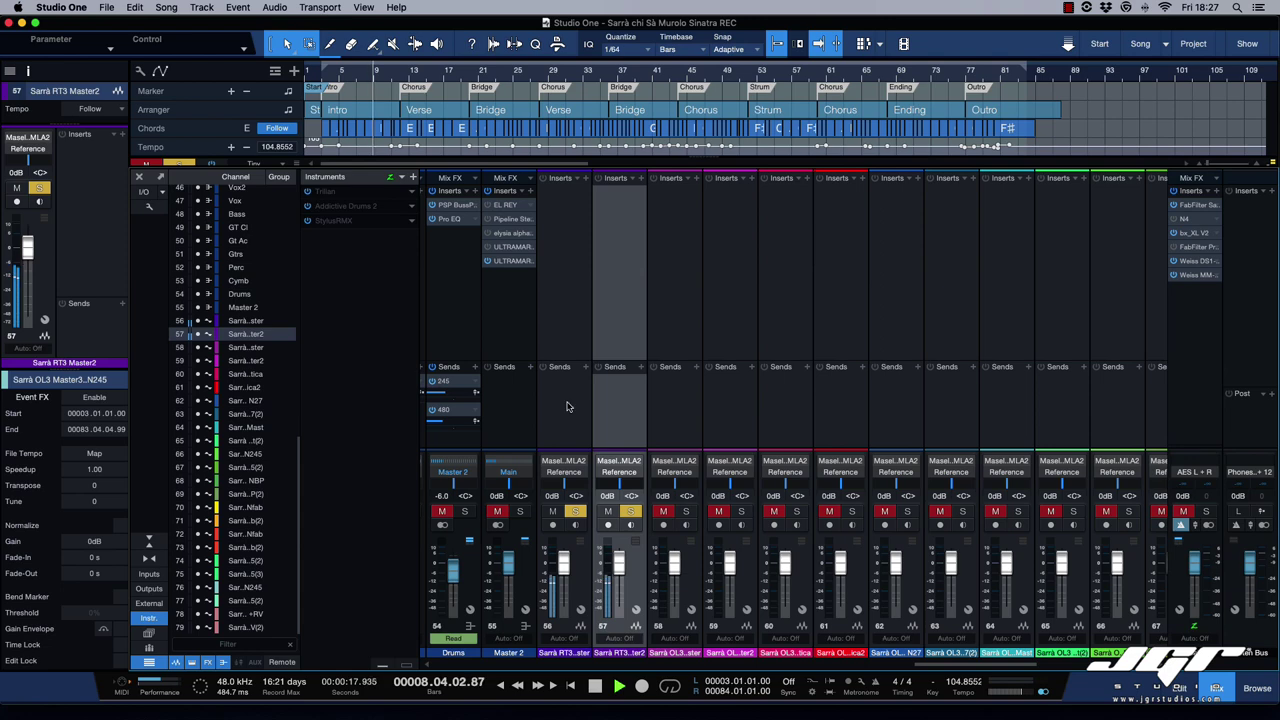
pyautogui.press('space')
pyautogui.press('Up')
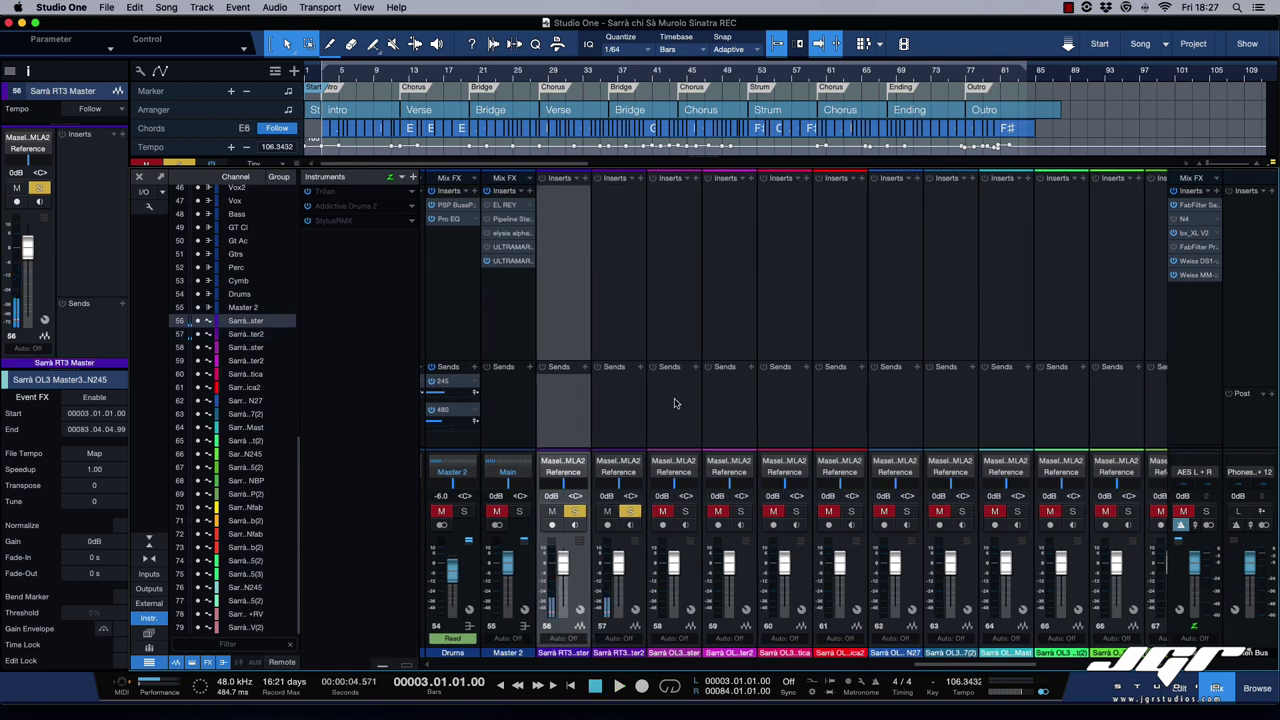
# Route all the mixdown tracks, 56 to 79, to a new Bus 1 and insert a Spectrum Meter on it.
pyautogui.hscroll(8, 650, 405)
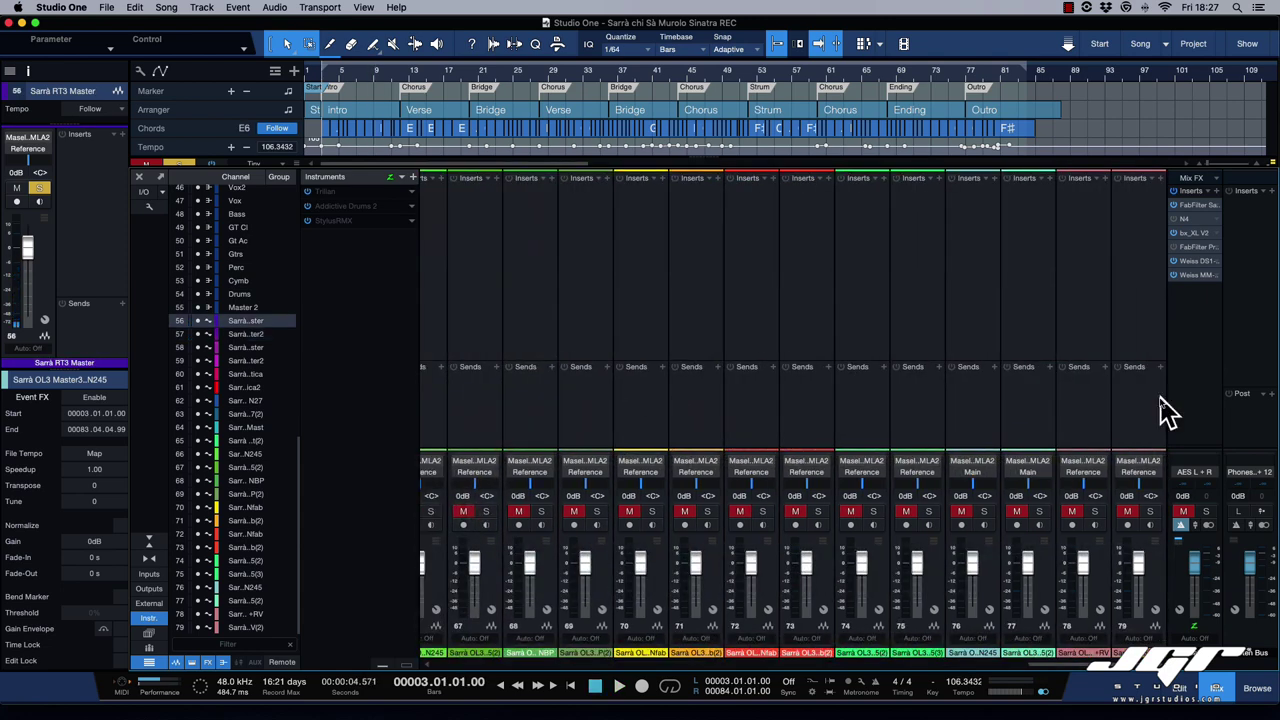
pyautogui.hotkey('ctrl', 'a')
pyautogui.hotkey('shift', 'b')
pyautogui.click(1160, 190)
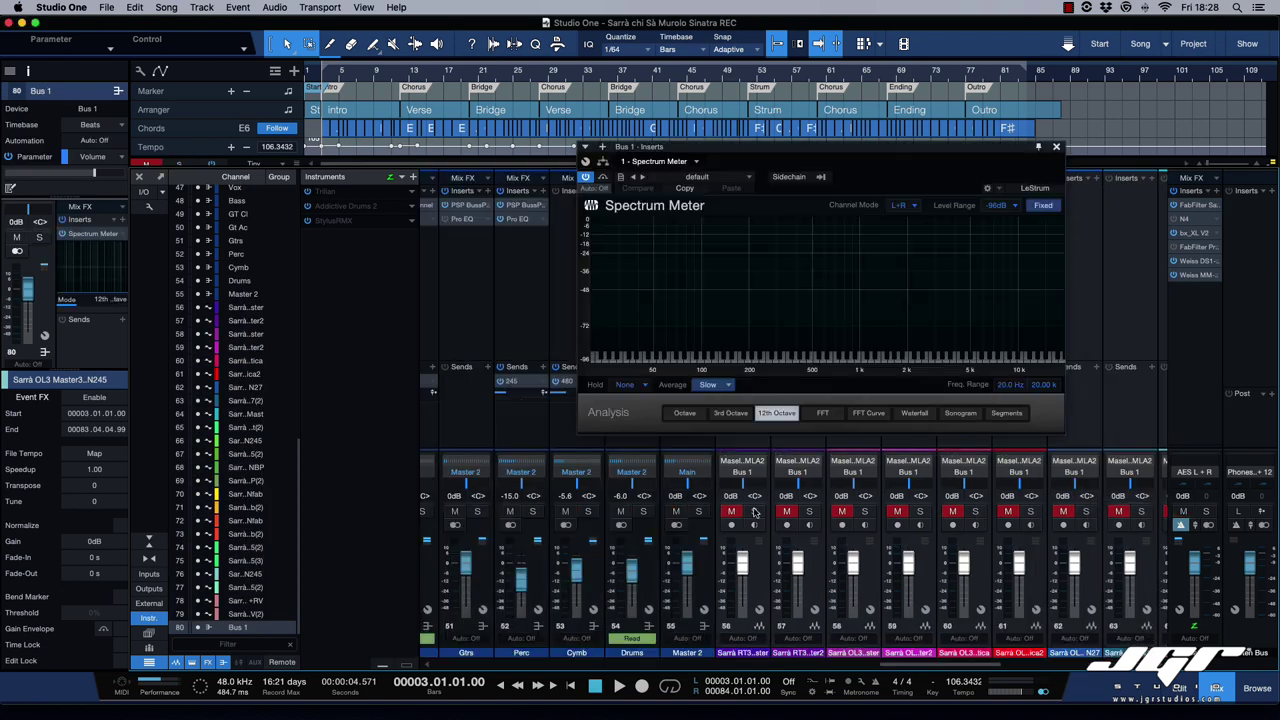
# Solo tracks 56 and 57, the two RT3 masters, and play them through Bus 1 to check their difference on the Spectrum Meter.
pyautogui.moveTo(753, 511); pyautogui.dragTo(808, 511)
pyautogui.press('space')
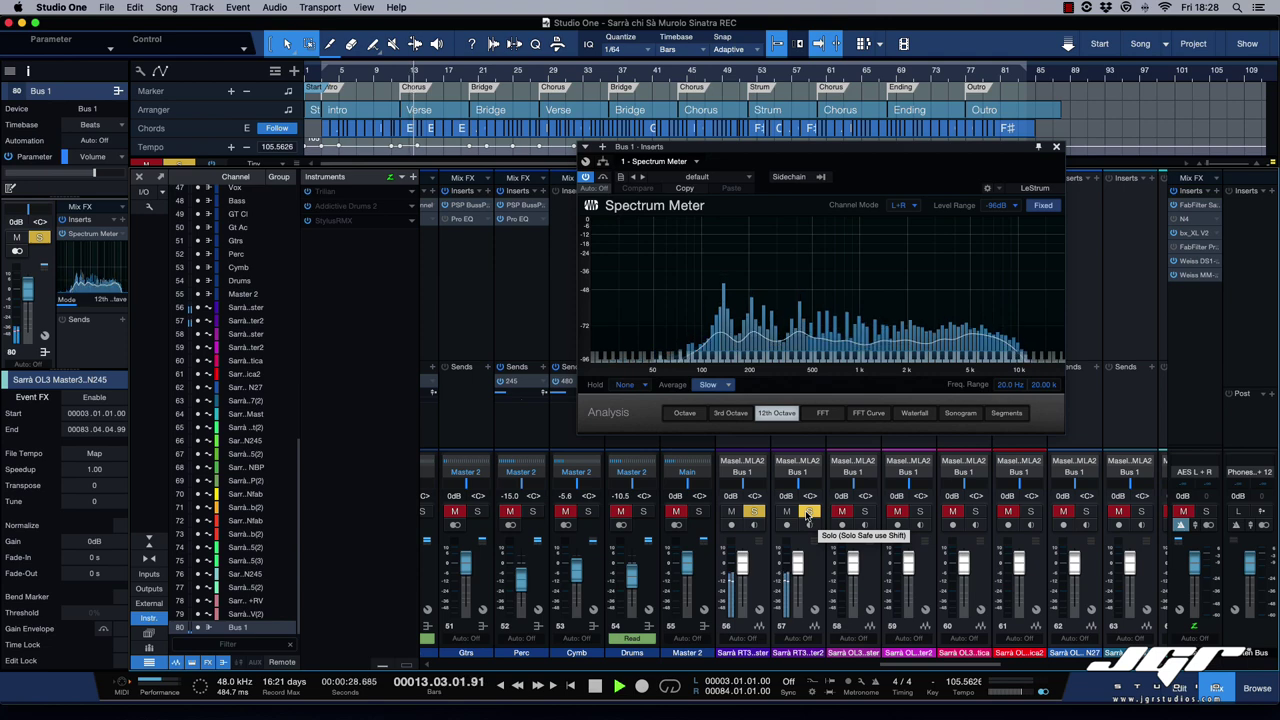
pyautogui.press('space')
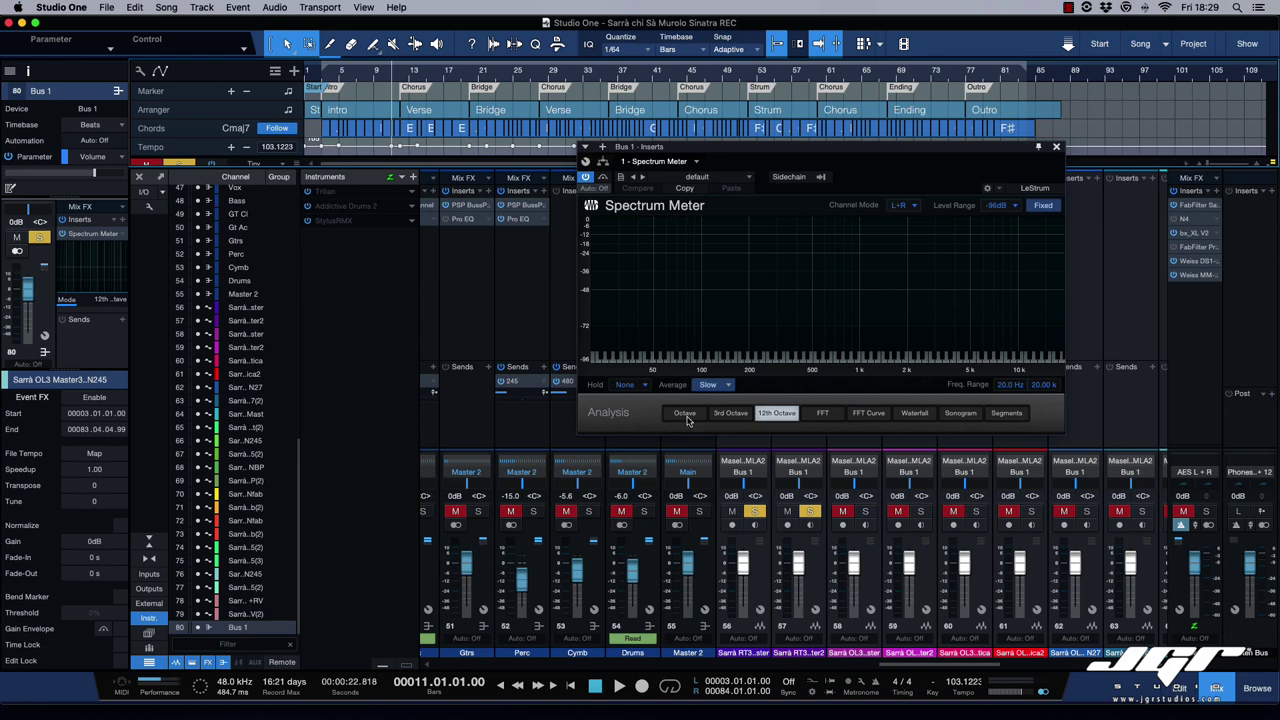
# Examine the instrument, vocal and effect channels back to 480, FX 2 and 245, shifting the Spectrum Meter window slightly.
pyautogui.hscroll(-4, 502, 300)
pyautogui.hscroll(-1, 502, 300)
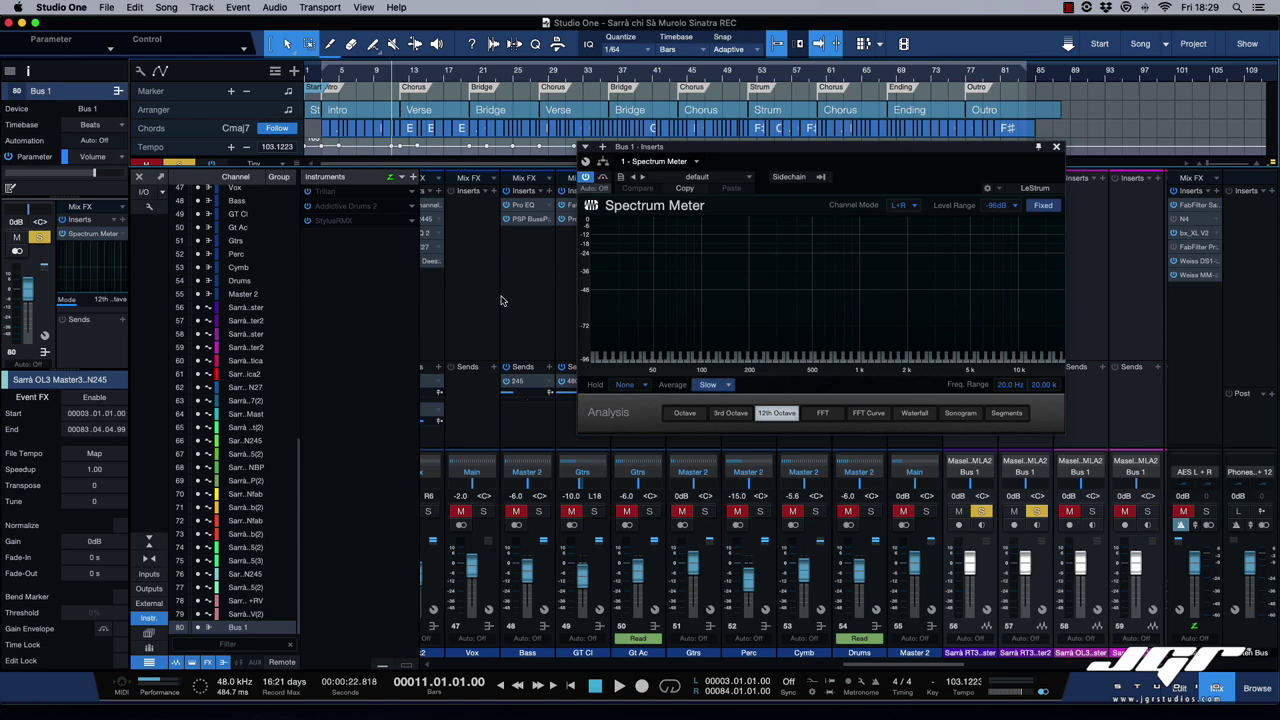
pyautogui.hscroll(-4, 502, 300)
pyautogui.hscroll(-5, 502, 300)
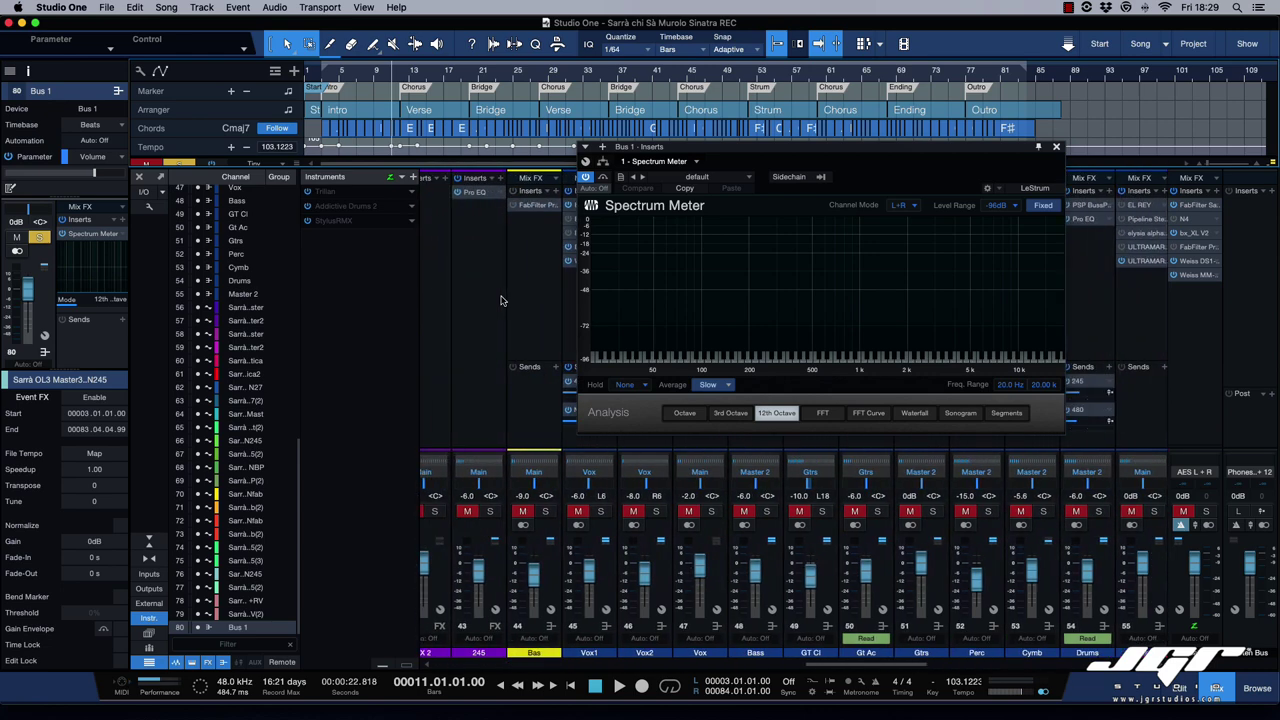
pyautogui.hscroll(2, 502, 300)
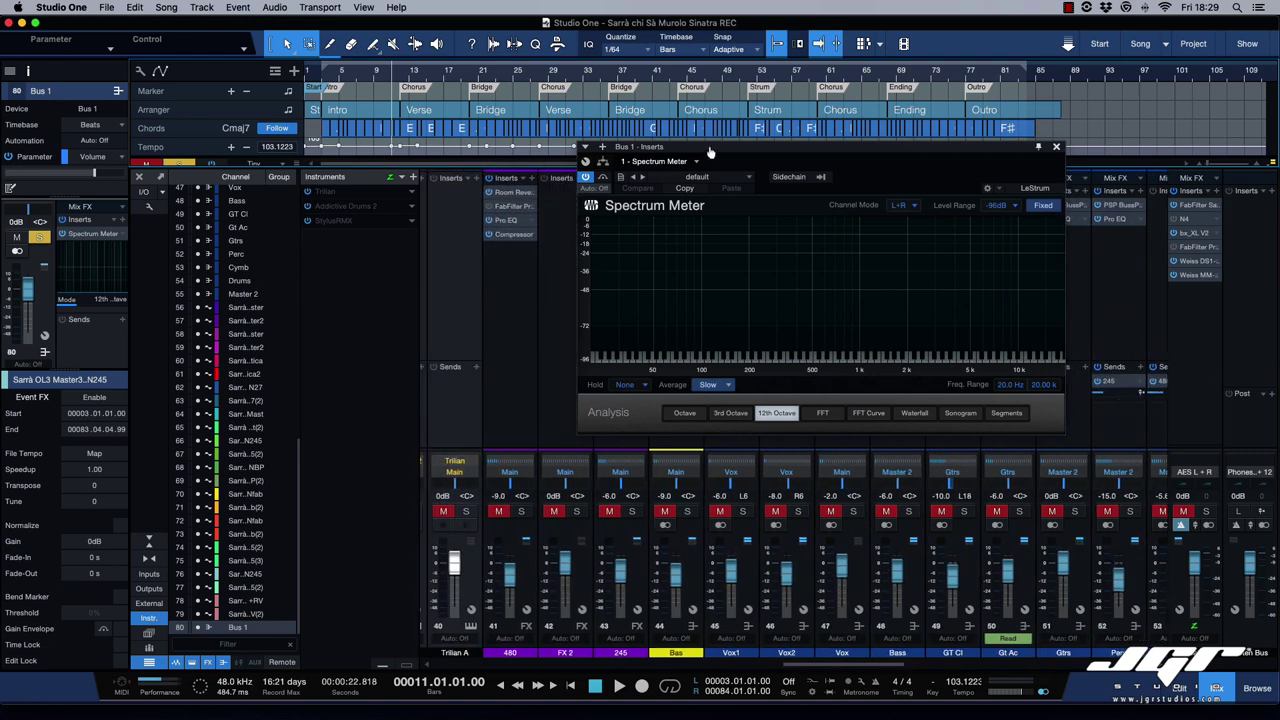
pyautogui.moveTo(711, 150); pyautogui.dragTo(707, 153)
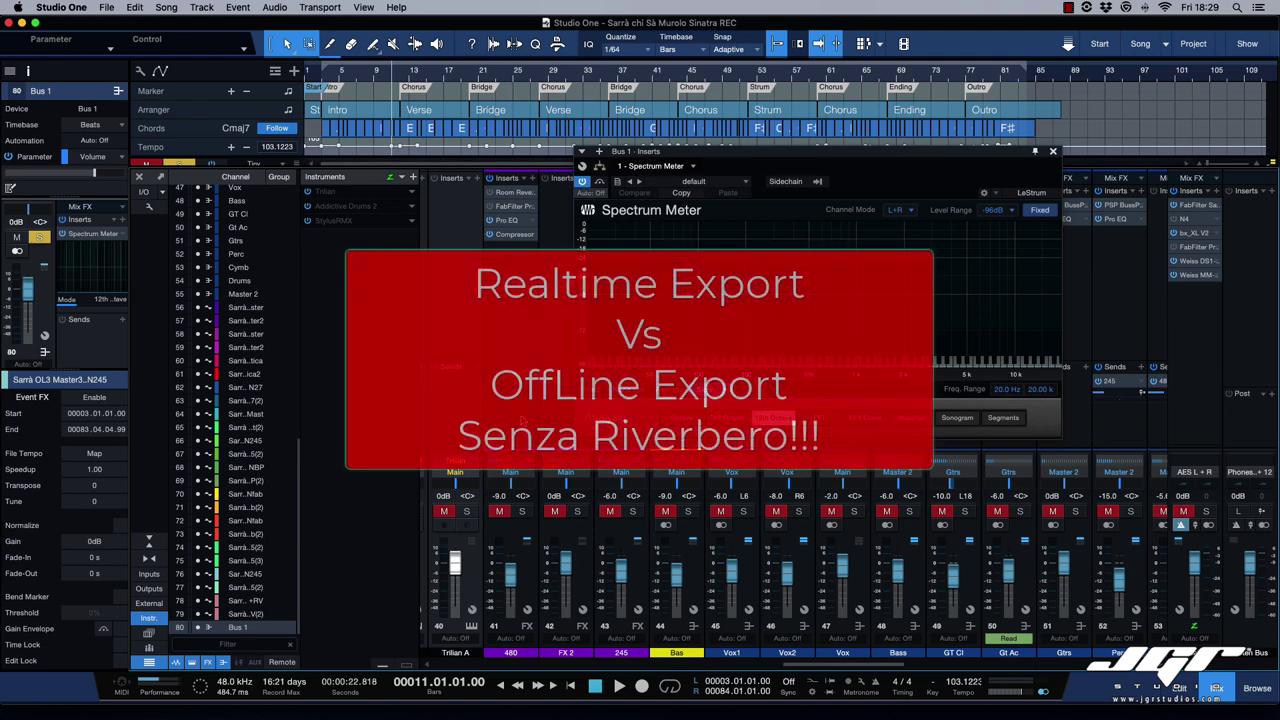
# Review the Export Mixdown options for the no-reverb comparison and close the dialog without exporting.
pyautogui.click(166, 7)
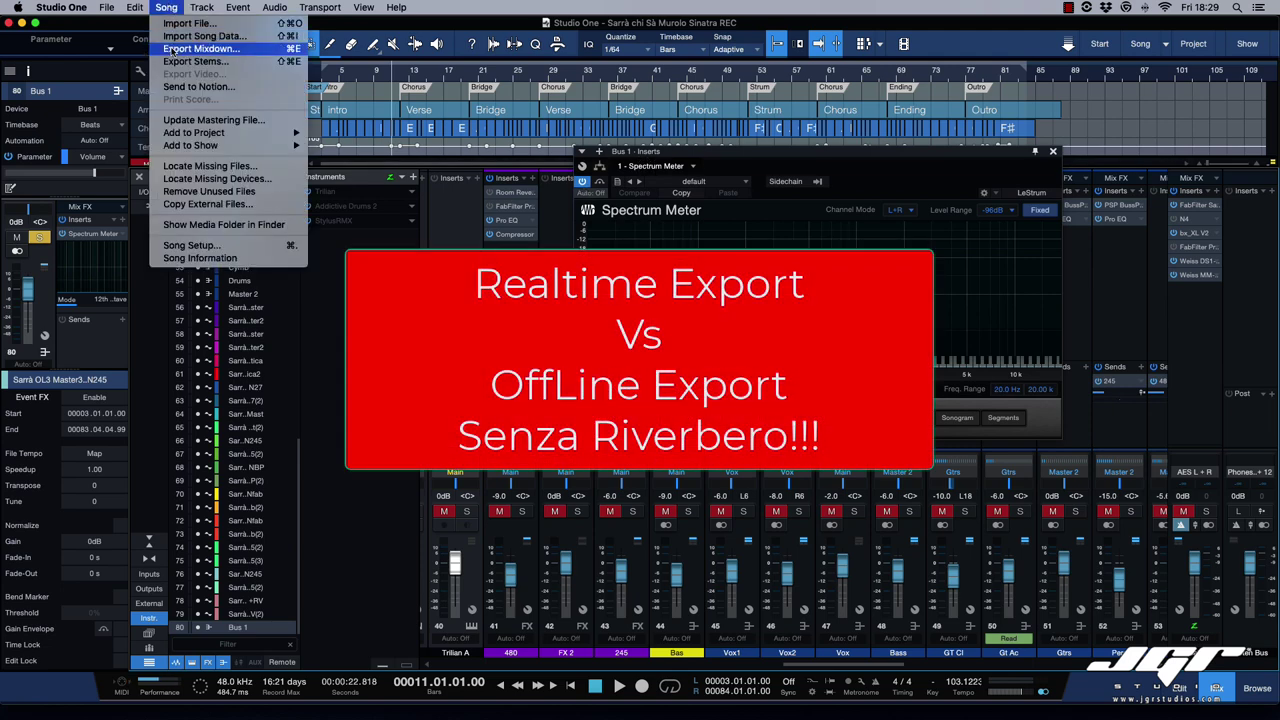
pyautogui.click(170, 45)
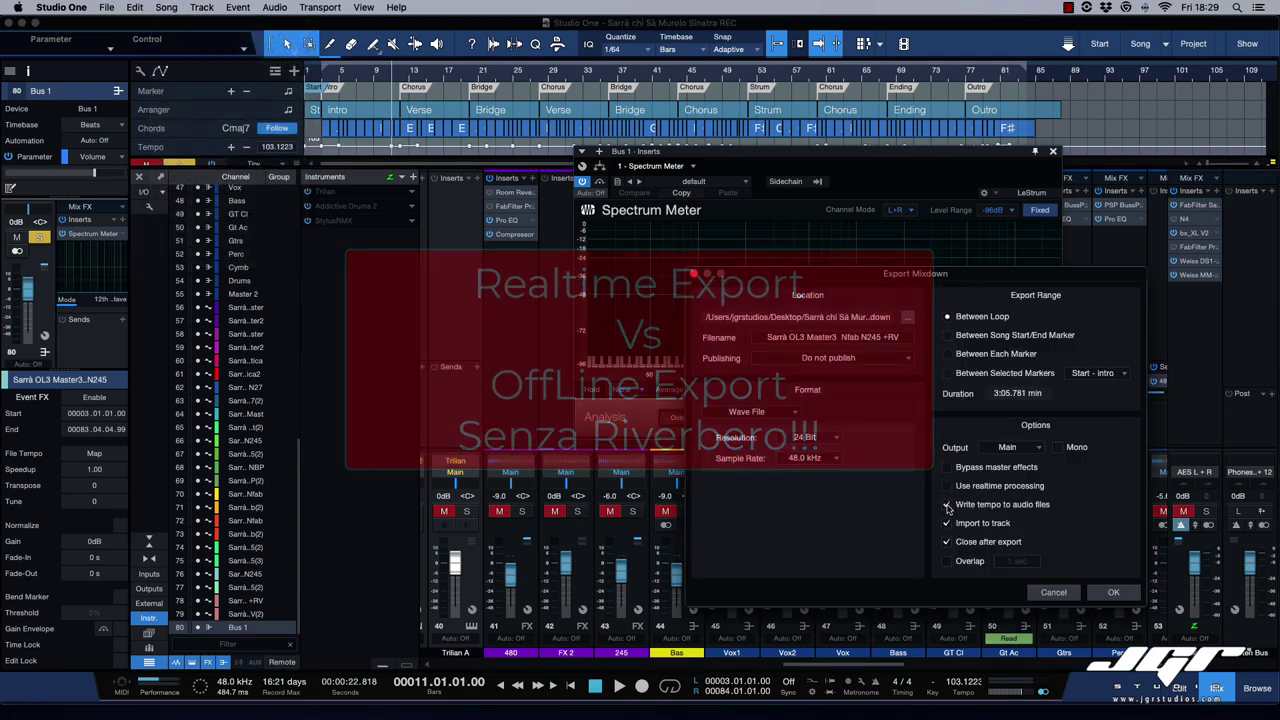
pyautogui.click(948, 505)
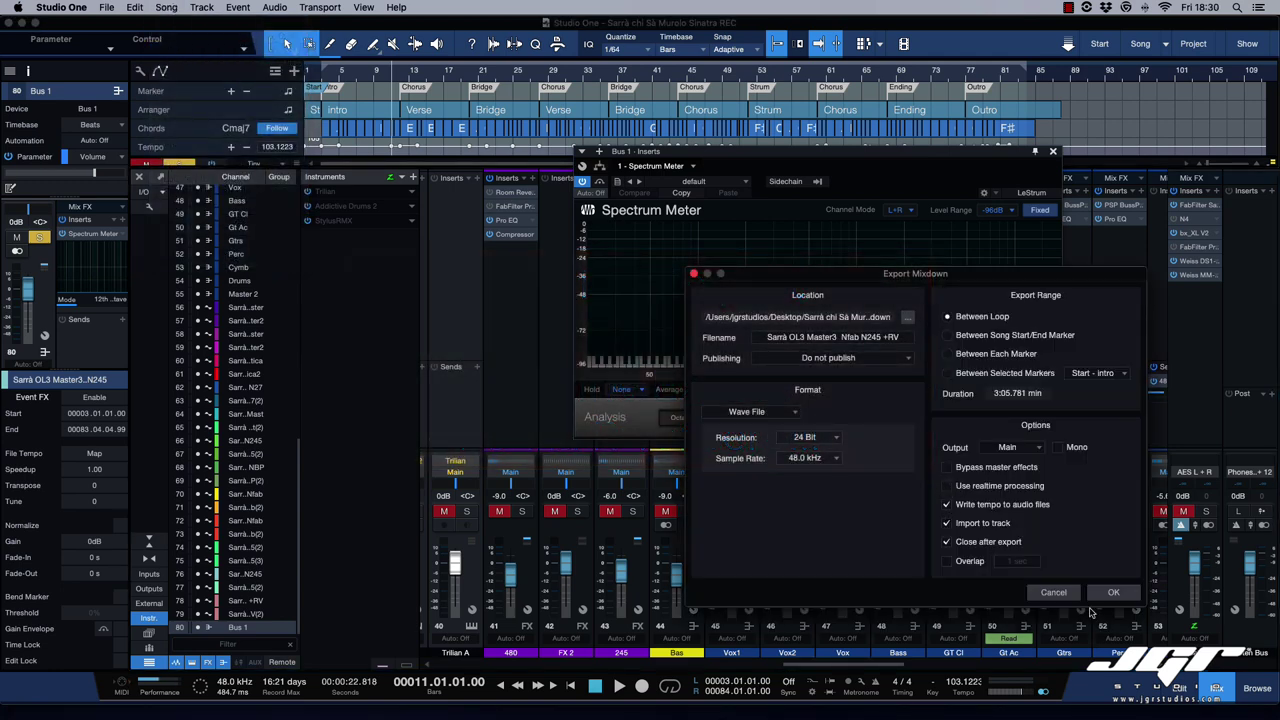
pyautogui.click(1054, 592)
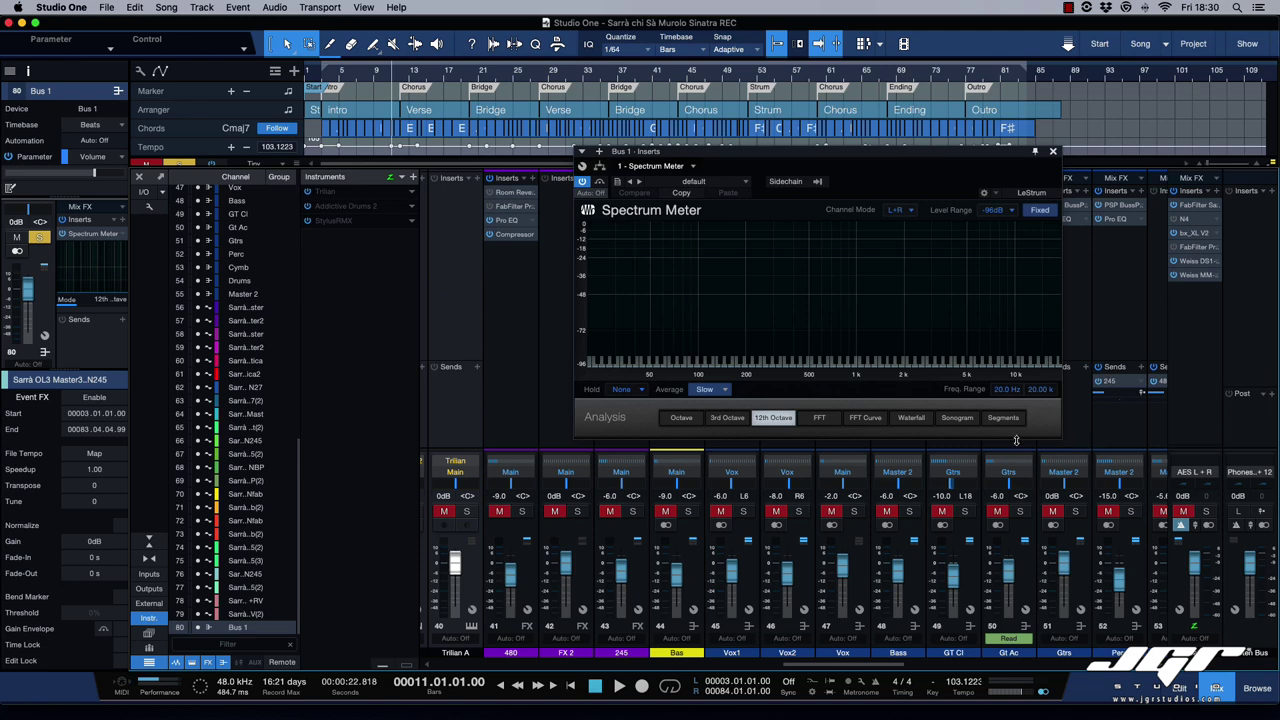
# Null-test the soloed export pair on tracks 76 and 77 by playing from bar 11 while monitoring Bus 1's Spectrum Meter.
pyautogui.hscroll(10, 1131, 440)
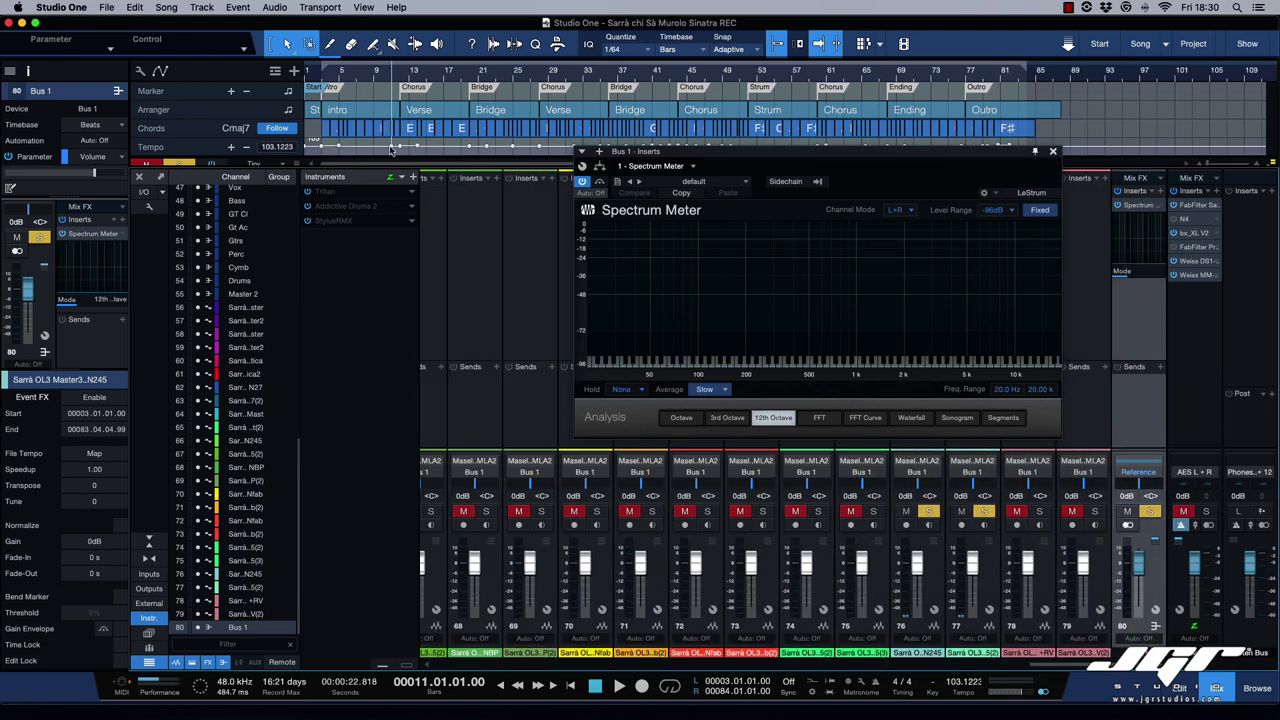
pyautogui.press('space')
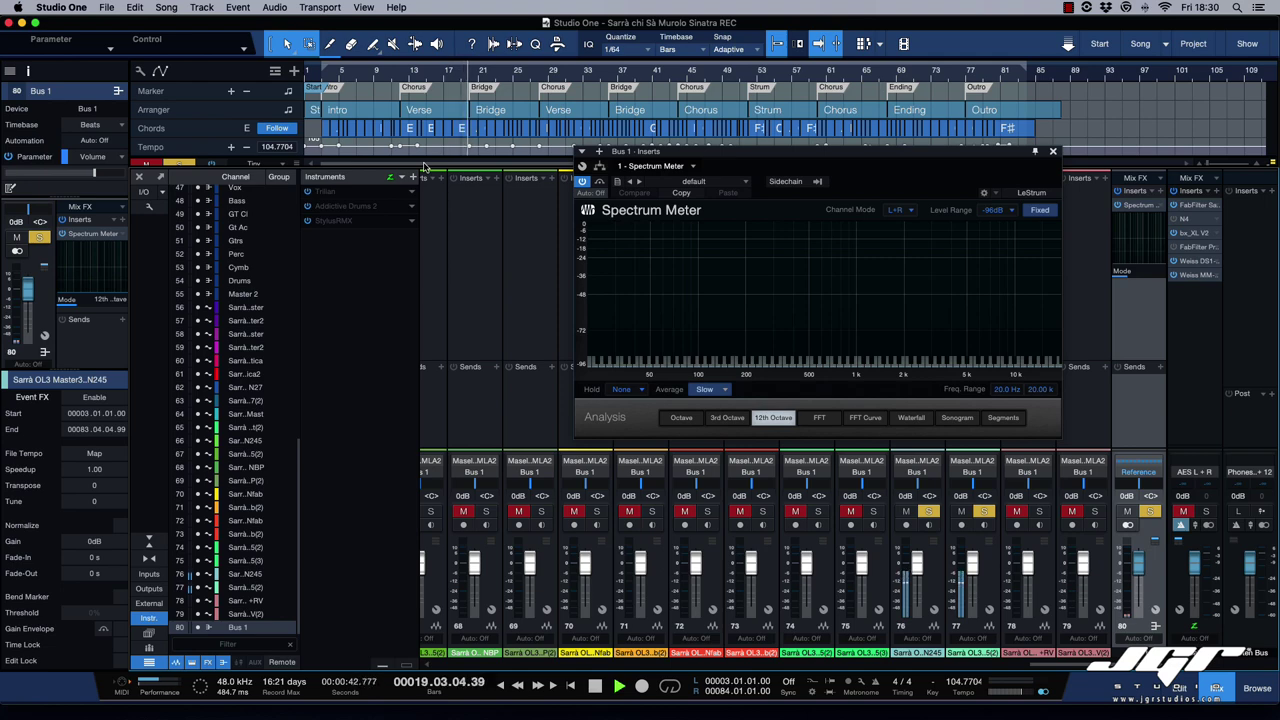
pyautogui.press('space')
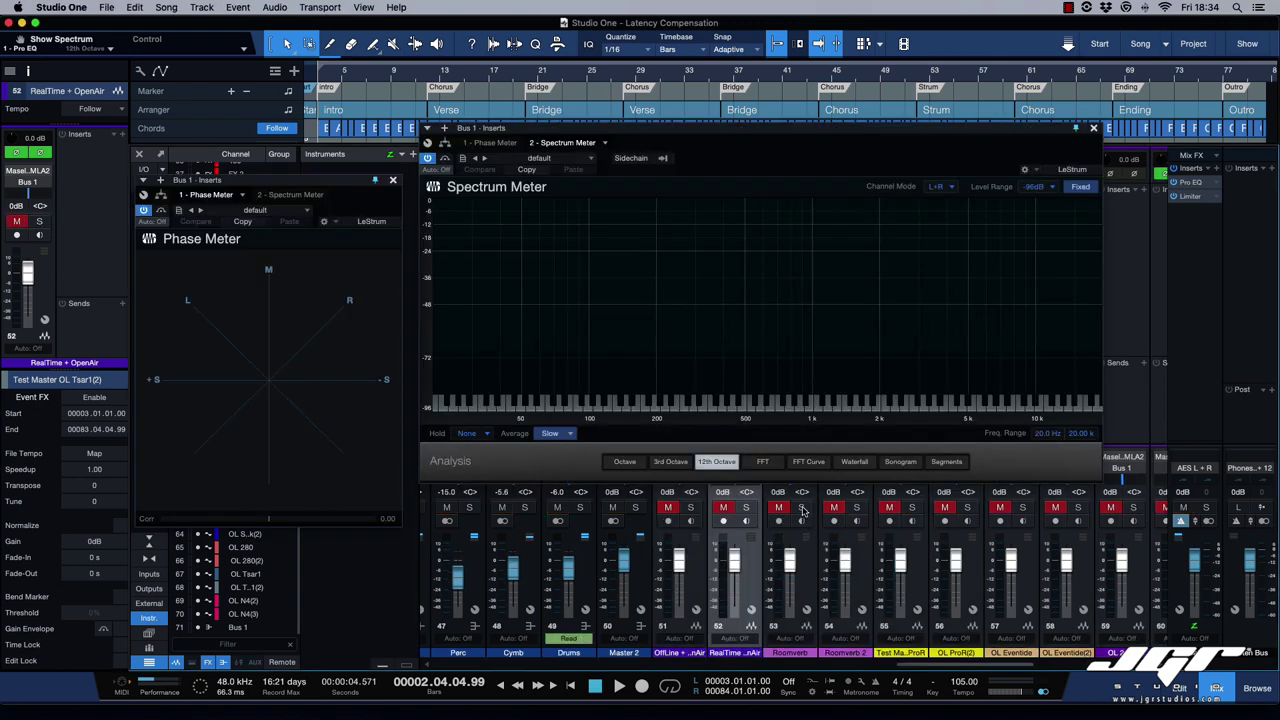
# Null-test the Roomverb and Roomverb 2 tracks in the Latency Compensation song by soloing and playing both, then clear their solos.
pyautogui.click(802, 508)
pyautogui.click(857, 508)
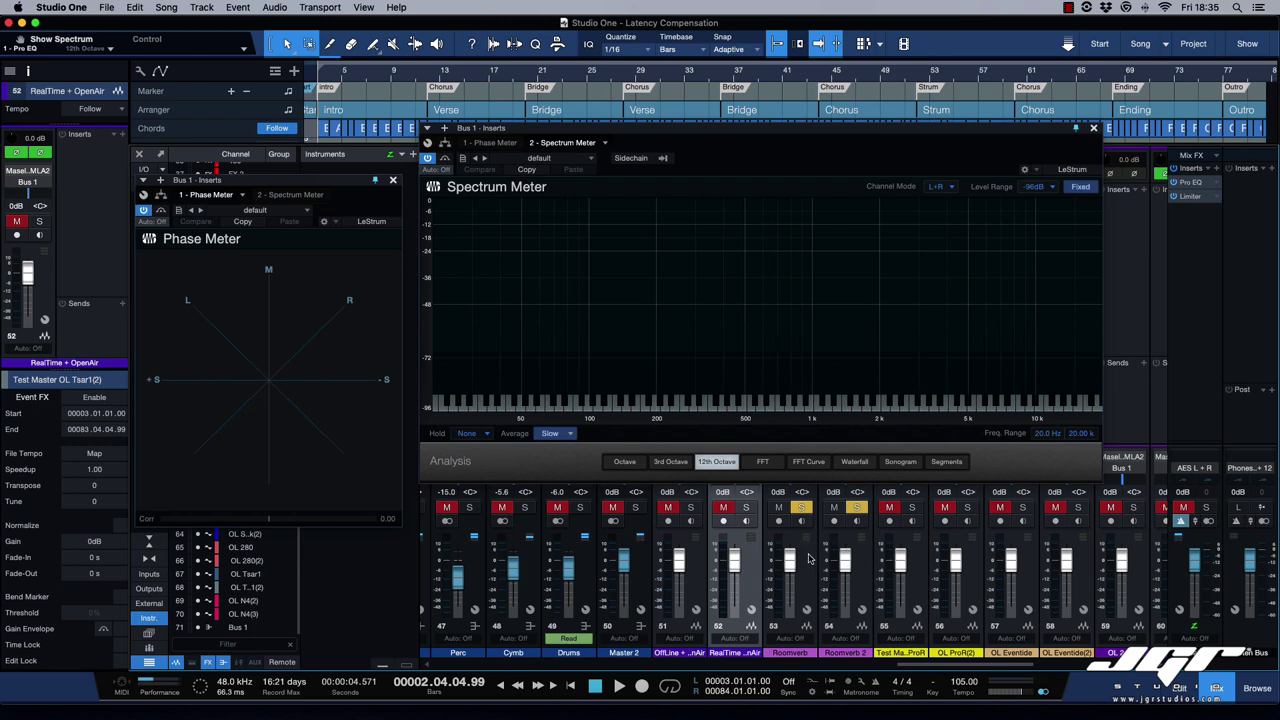
pyautogui.press('space')
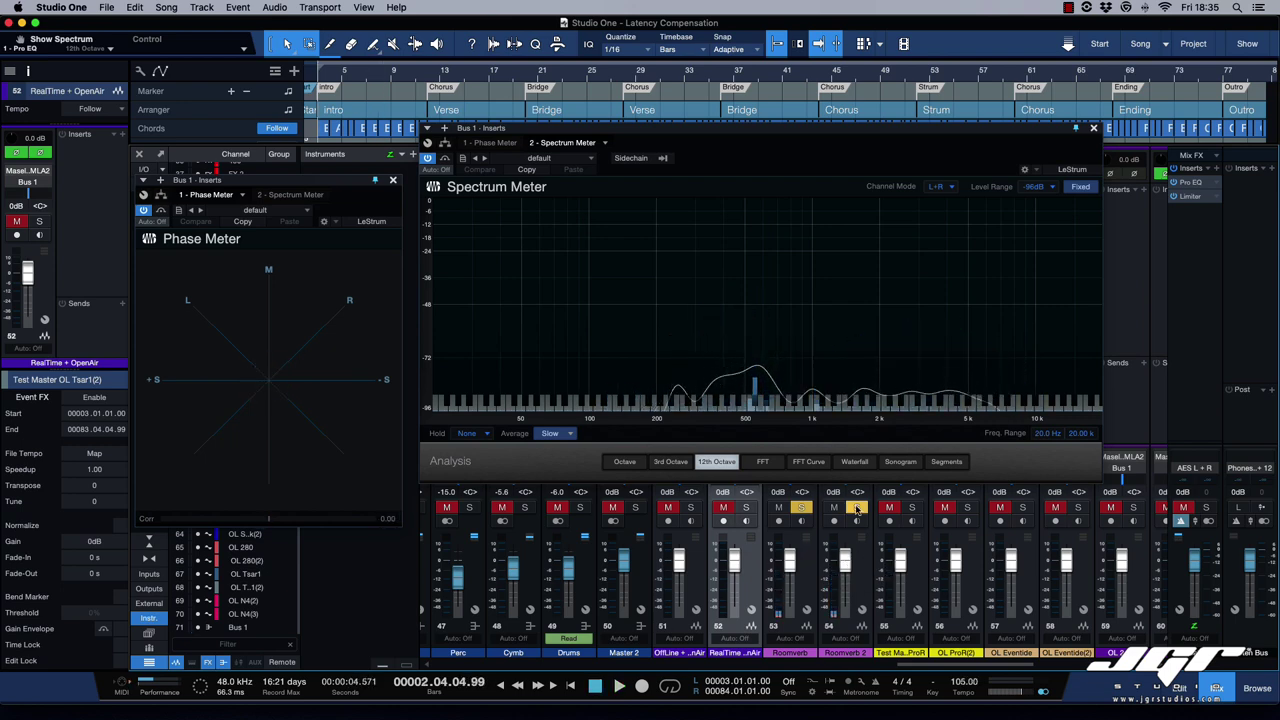
pyautogui.click(856, 507)
pyautogui.click(801, 507)
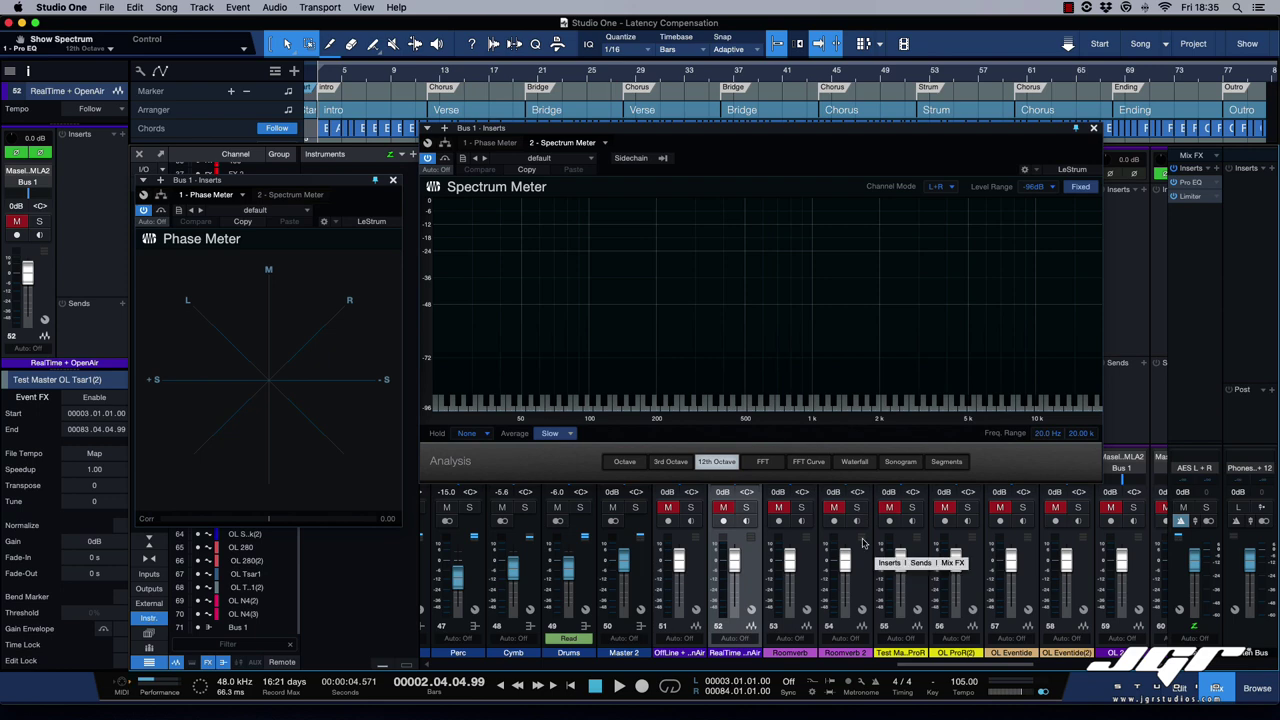
# Null-test the two ProR export tracks by soloing both and playing them through the Phase Meter and Spectrum Meter.
pyautogui.click(912, 507)
pyautogui.click(967, 507)
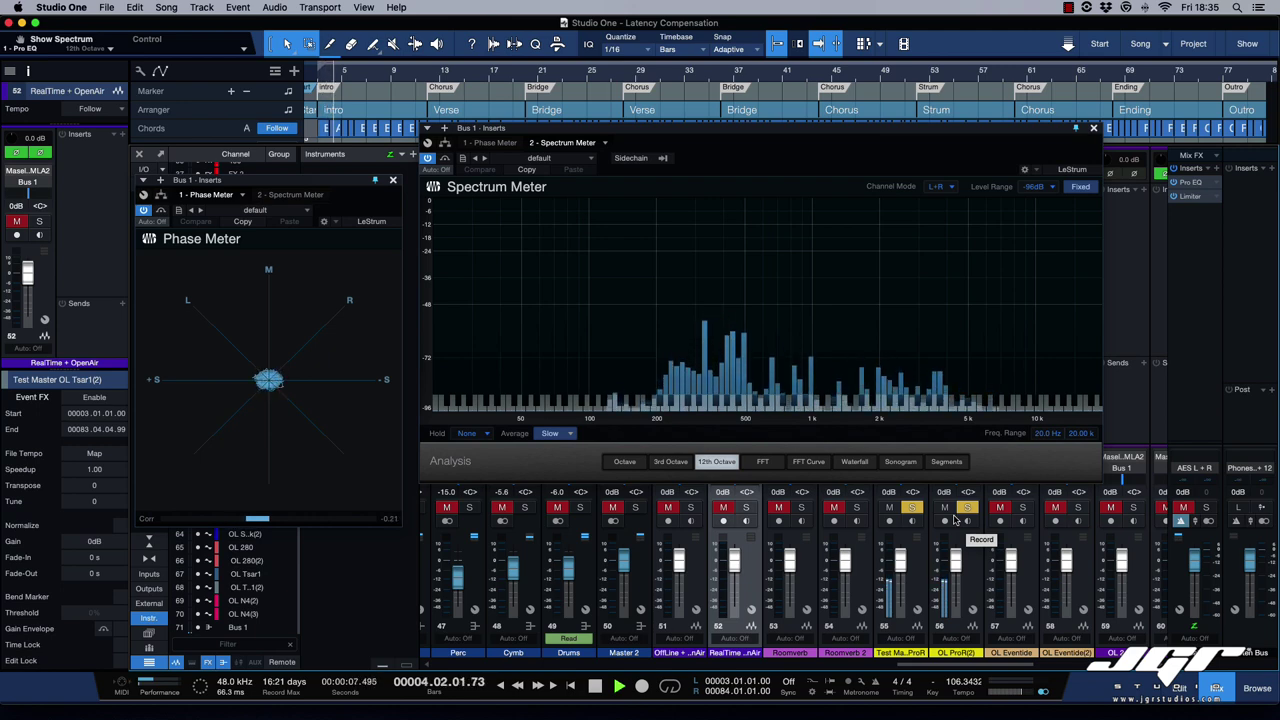
pyautogui.press('space')
# Solo the OL Eventide and OL Eventide(2) tracks and clear the solos on the ProR pair.
pyautogui.click(1022, 508)
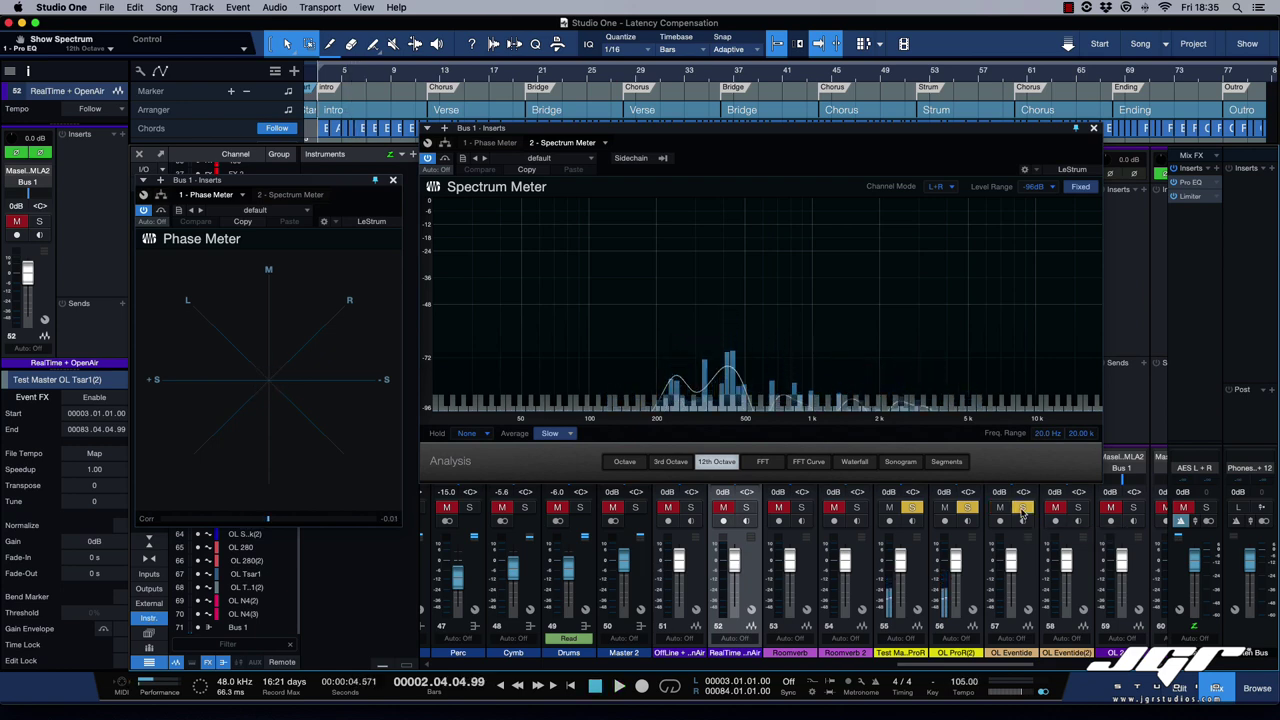
pyautogui.click(1078, 508)
pyautogui.click(968, 508)
pyautogui.click(912, 508)
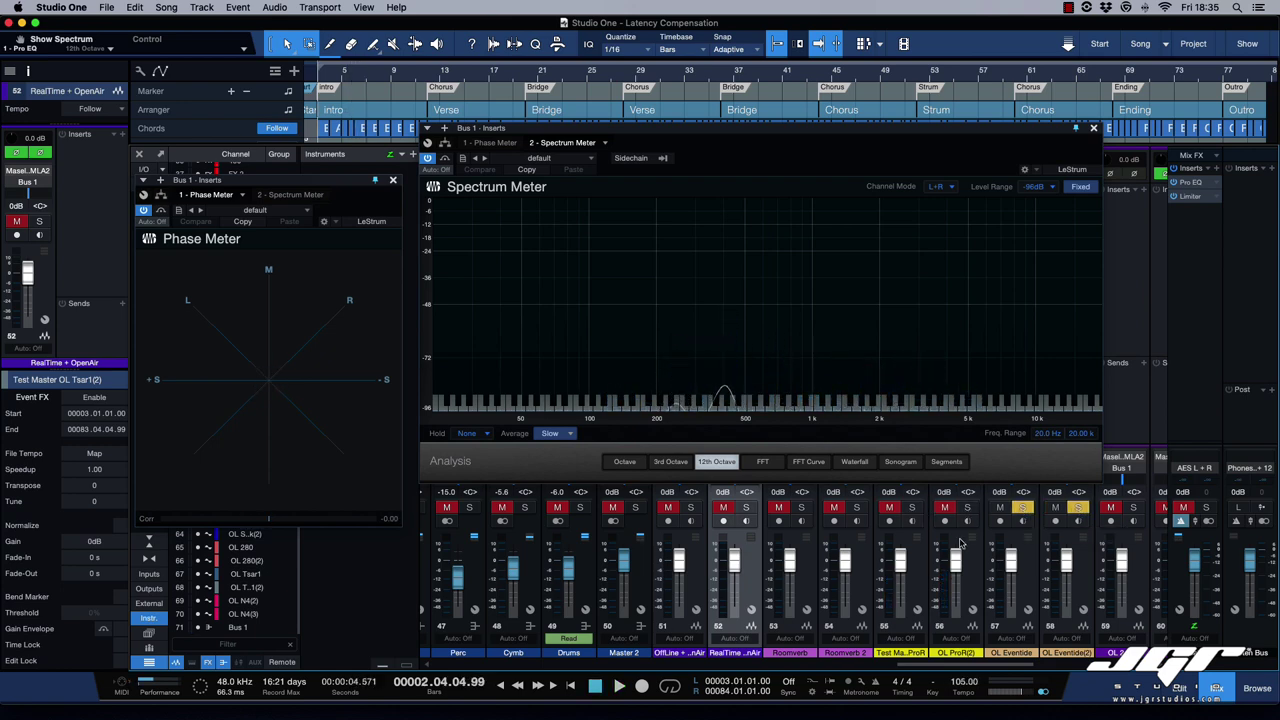
# Null-test the soloed OL Eventide and OL Eventide(2) tracks by playing them through the Phase Meter and Spectrum Meter.
pyautogui.hscroll(2, 960, 530)
pyautogui.press('space')
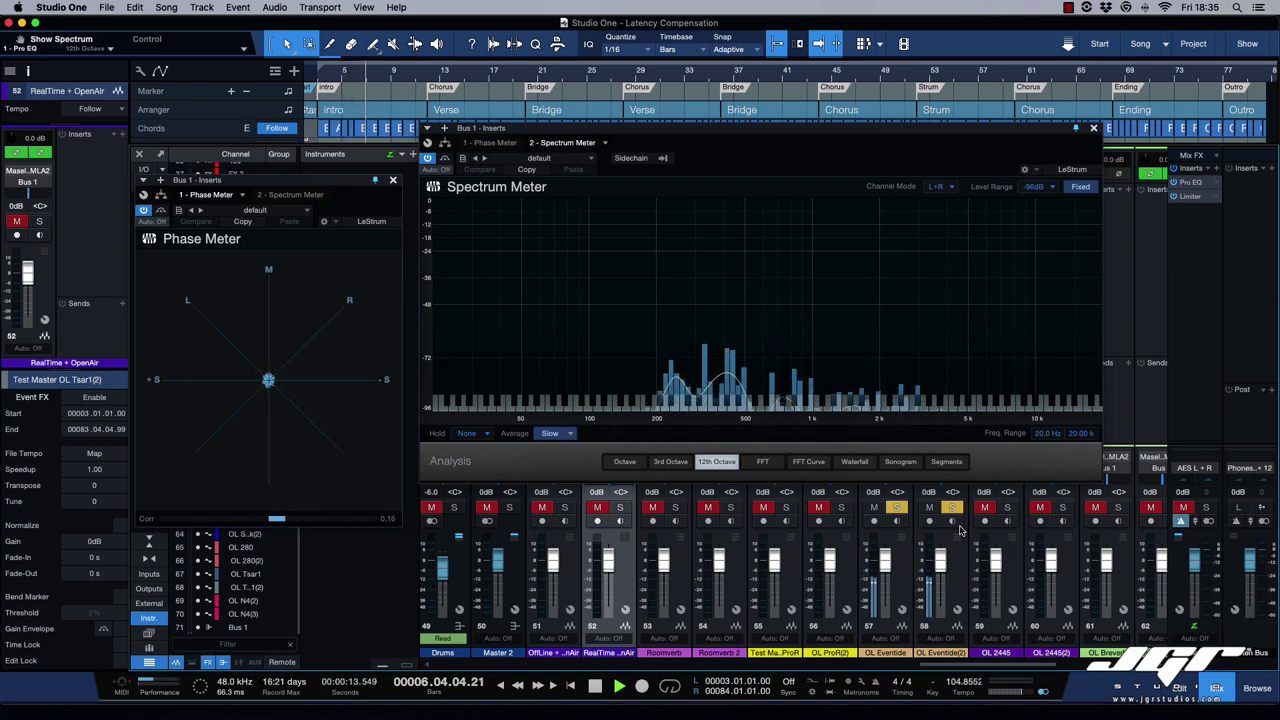
pyautogui.hscroll(2, 957, 527)
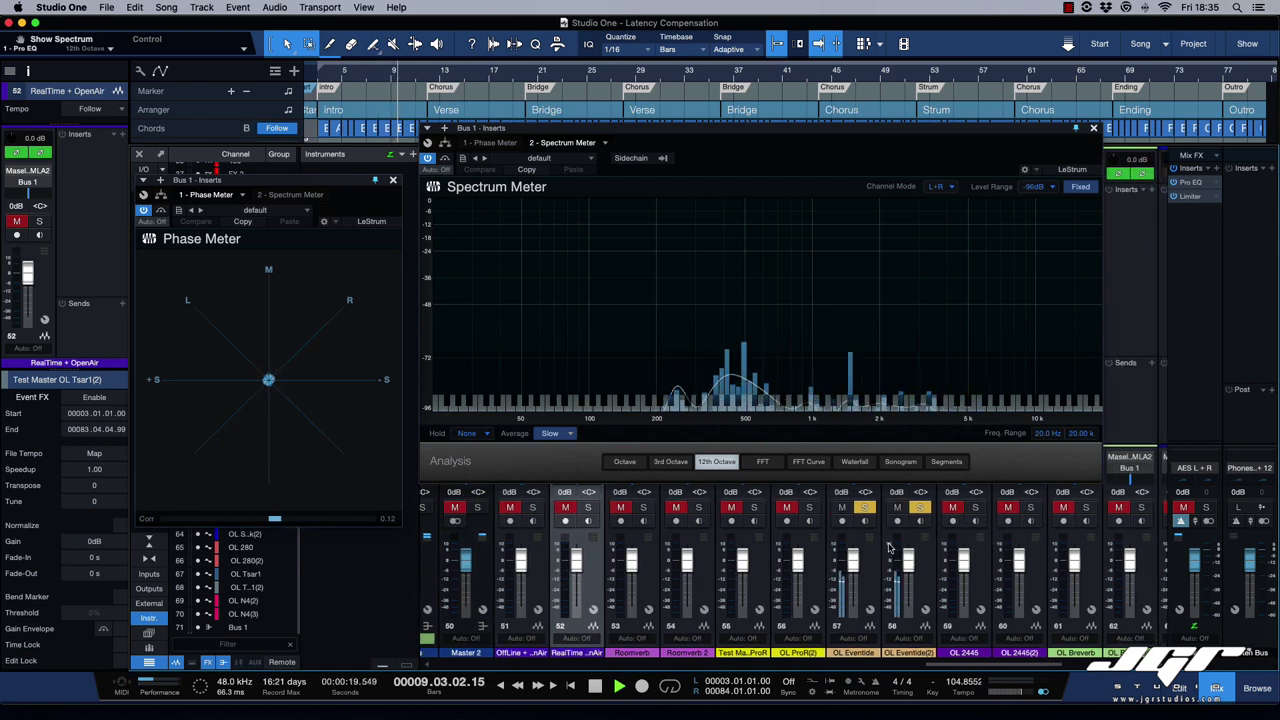
pyautogui.press('space')
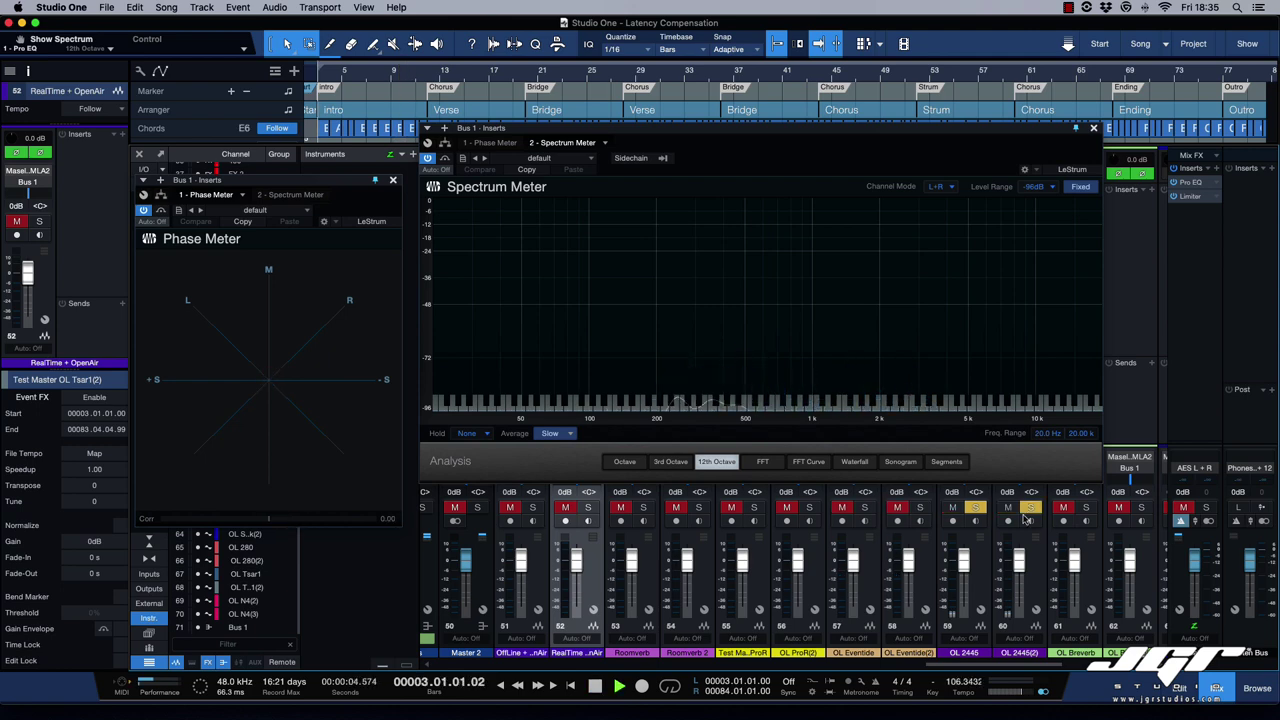
# Null-test the OL 2445 and OL 2445(2) tracks by playing the soloed pair, then clear their solos.
pyautogui.press('space')
pyautogui.hscroll(2, 924, 527)
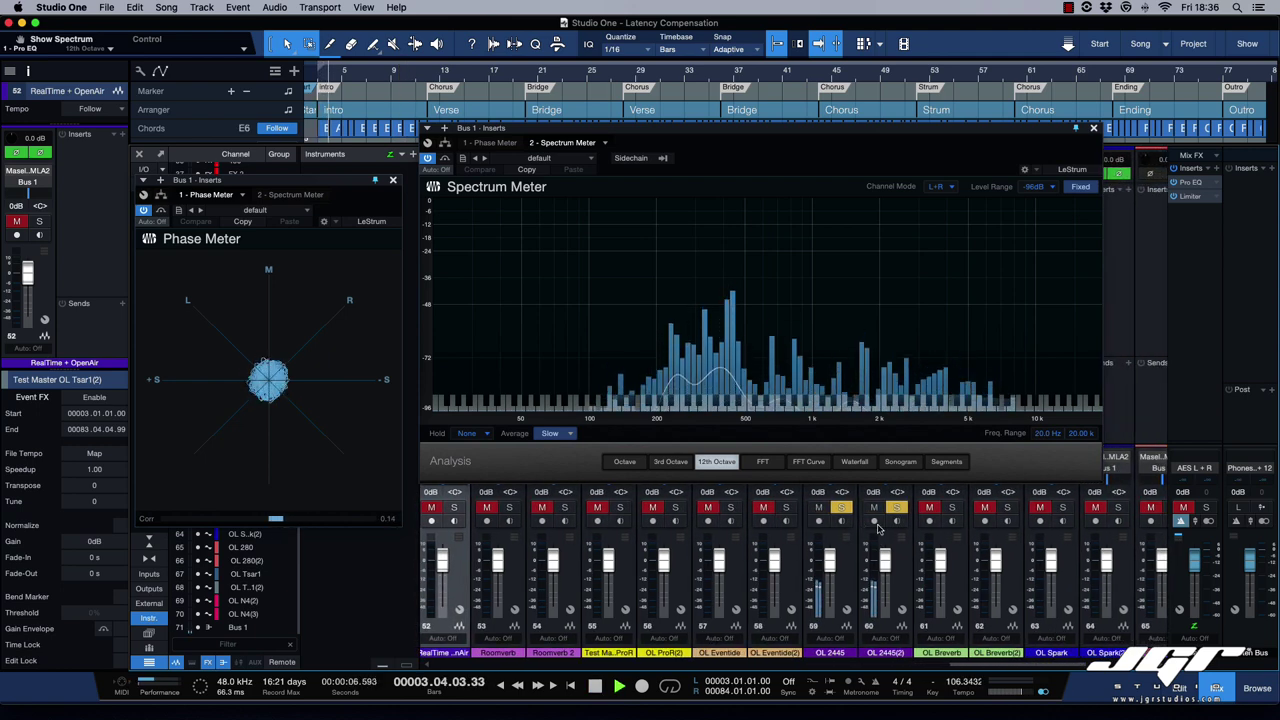
pyautogui.press('space')
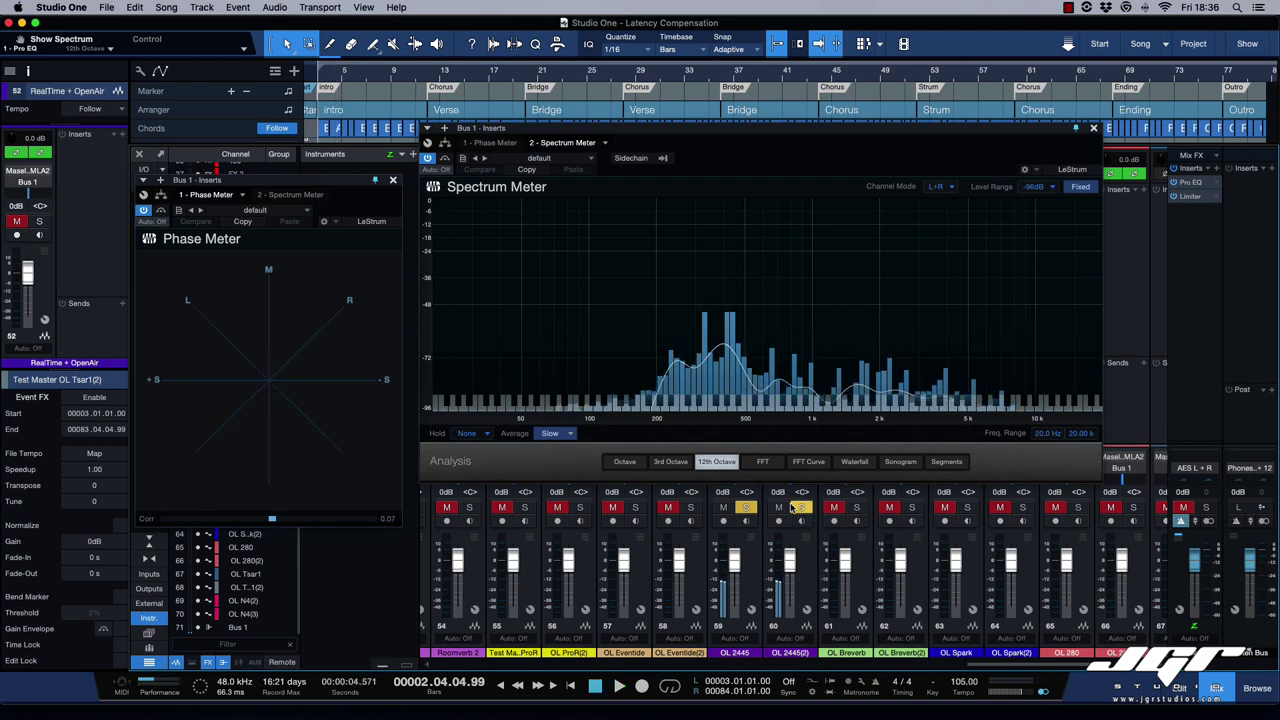
pyautogui.click(745, 507)
pyautogui.hscroll(2, 843, 512)
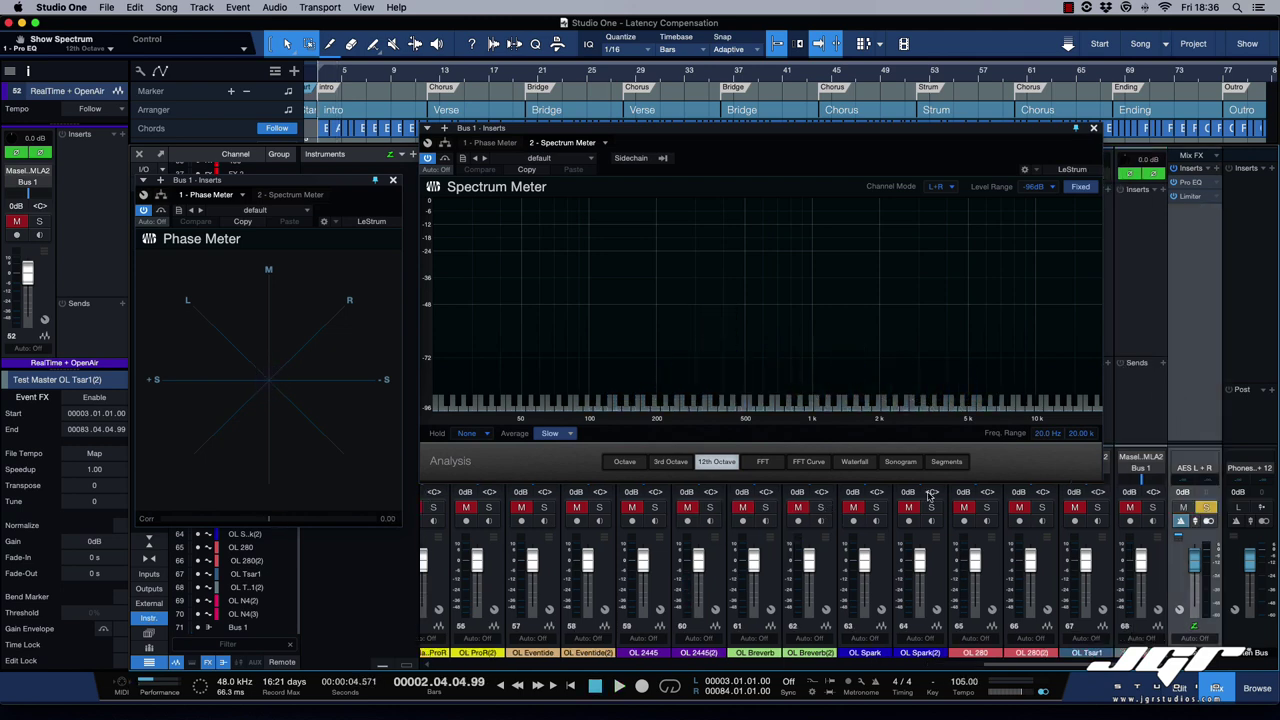
# Solo OL Breverb and OL Breverb(2), play both through the Phase Meter and Spectrum Meter, then clear their solos.
pyautogui.click(765, 507)
pyautogui.click(820, 507)
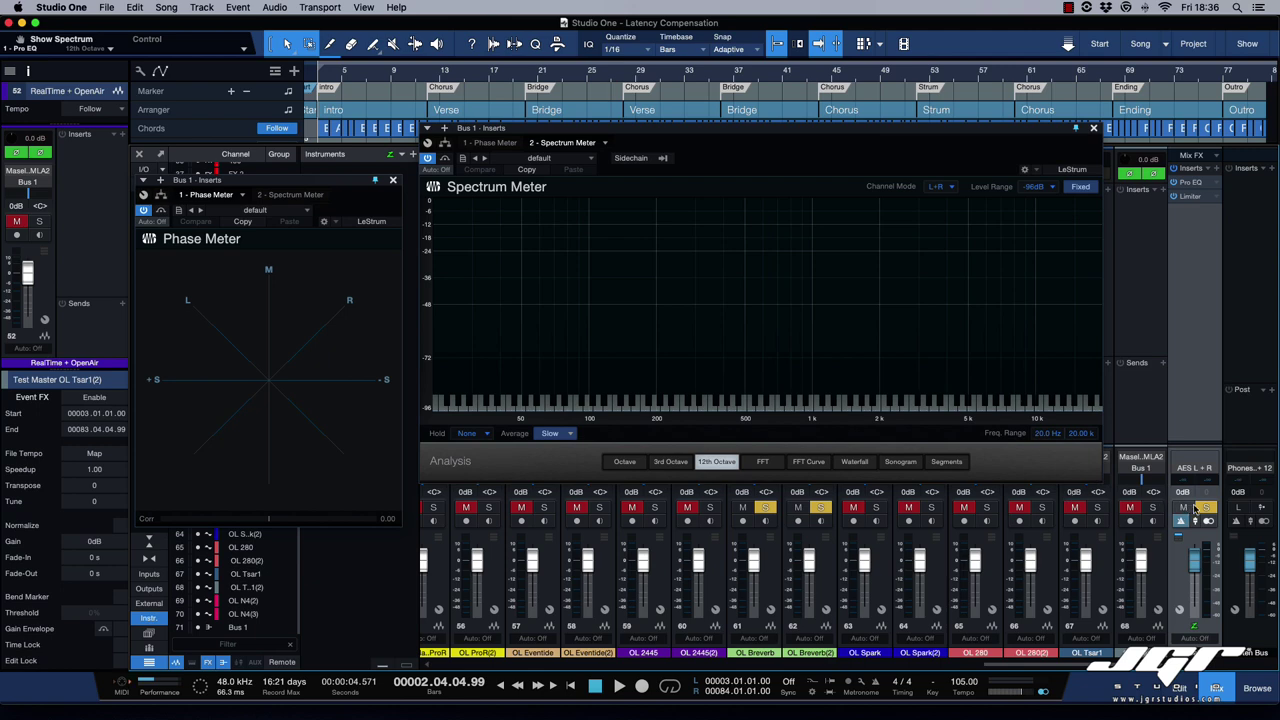
pyautogui.press('space')
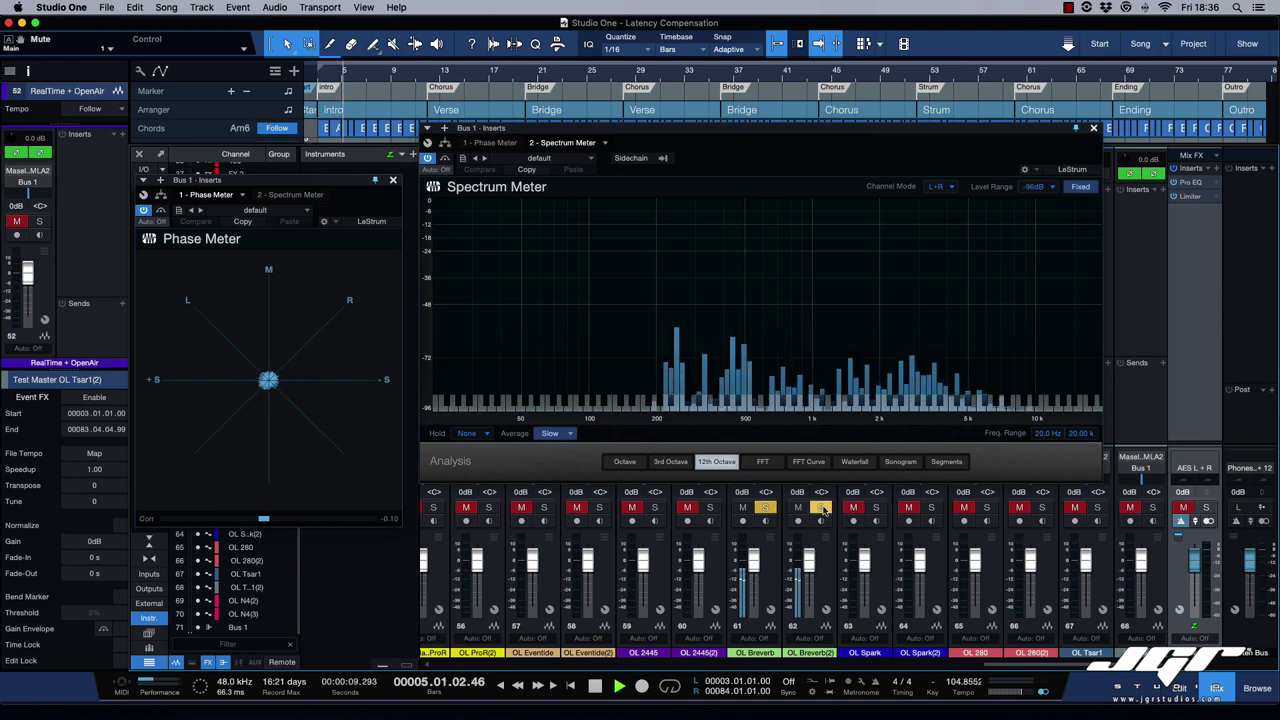
pyautogui.press('space')
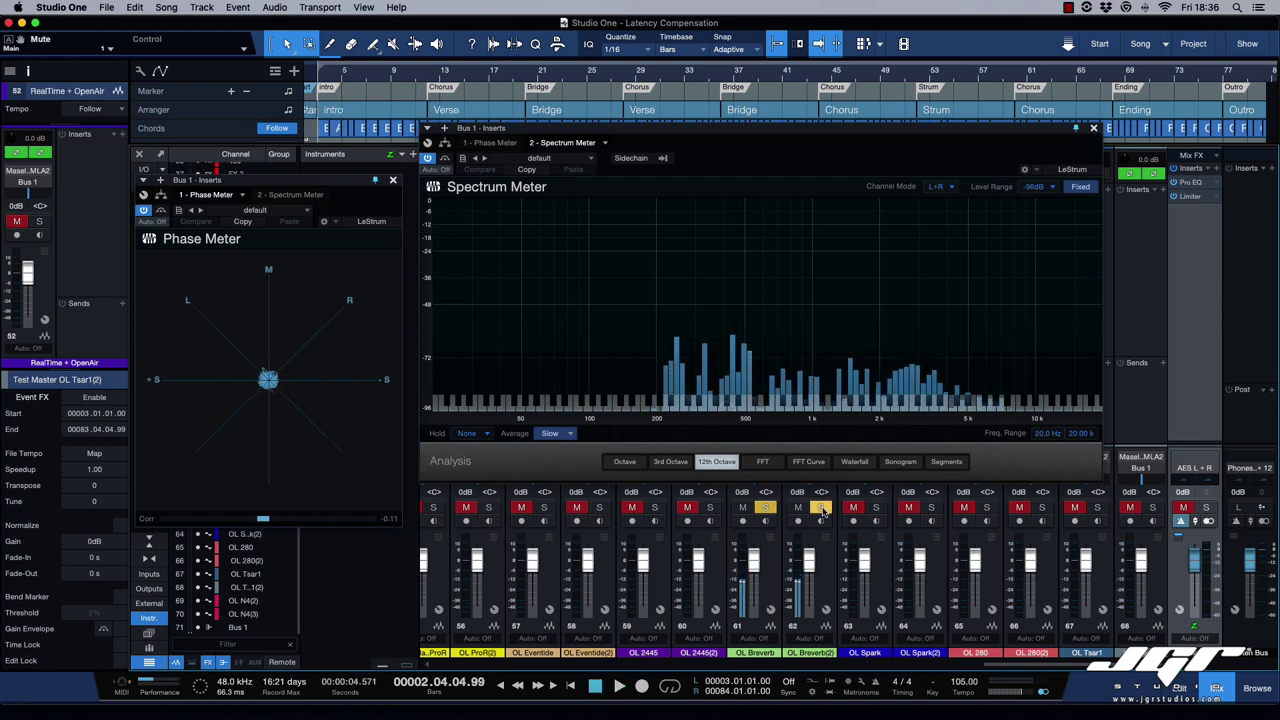
pyautogui.click(820, 508)
pyautogui.click(765, 508)
# Null-test the OL Spark and OL Spark(2) tracks by soloing and playing both, then clear their solos.
pyautogui.click(877, 508)
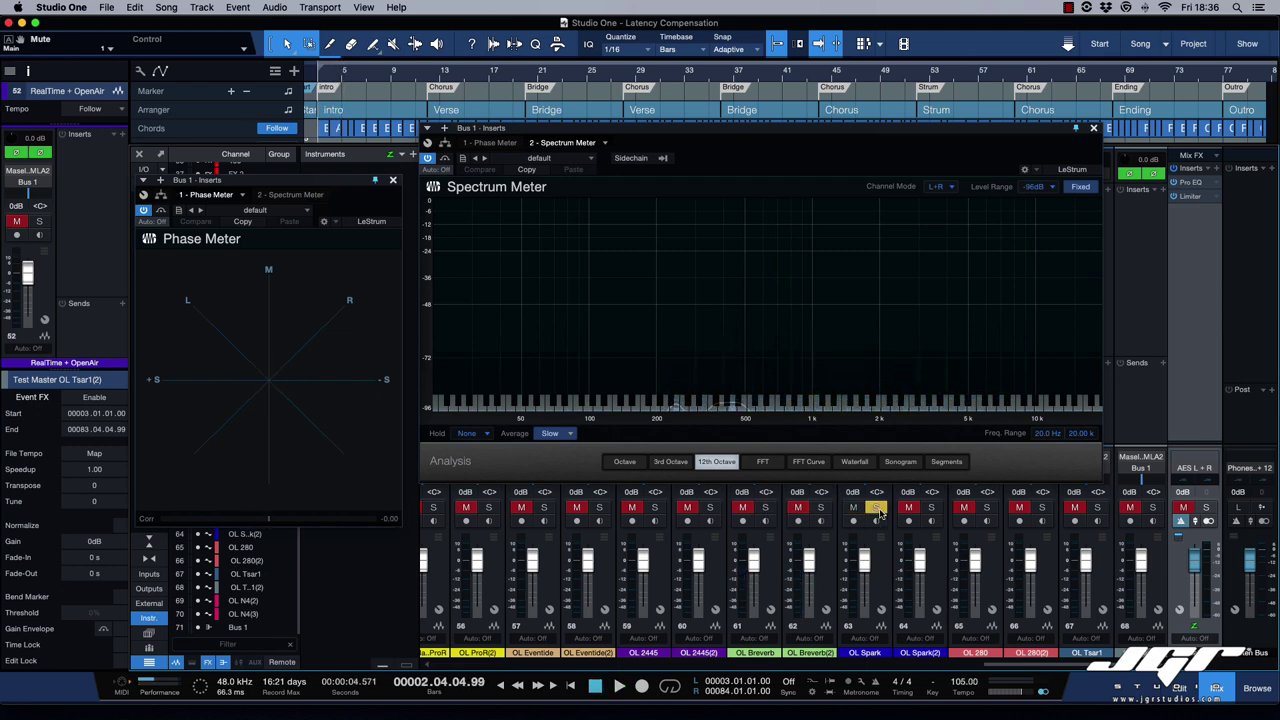
pyautogui.click(931, 508)
pyautogui.press('space')
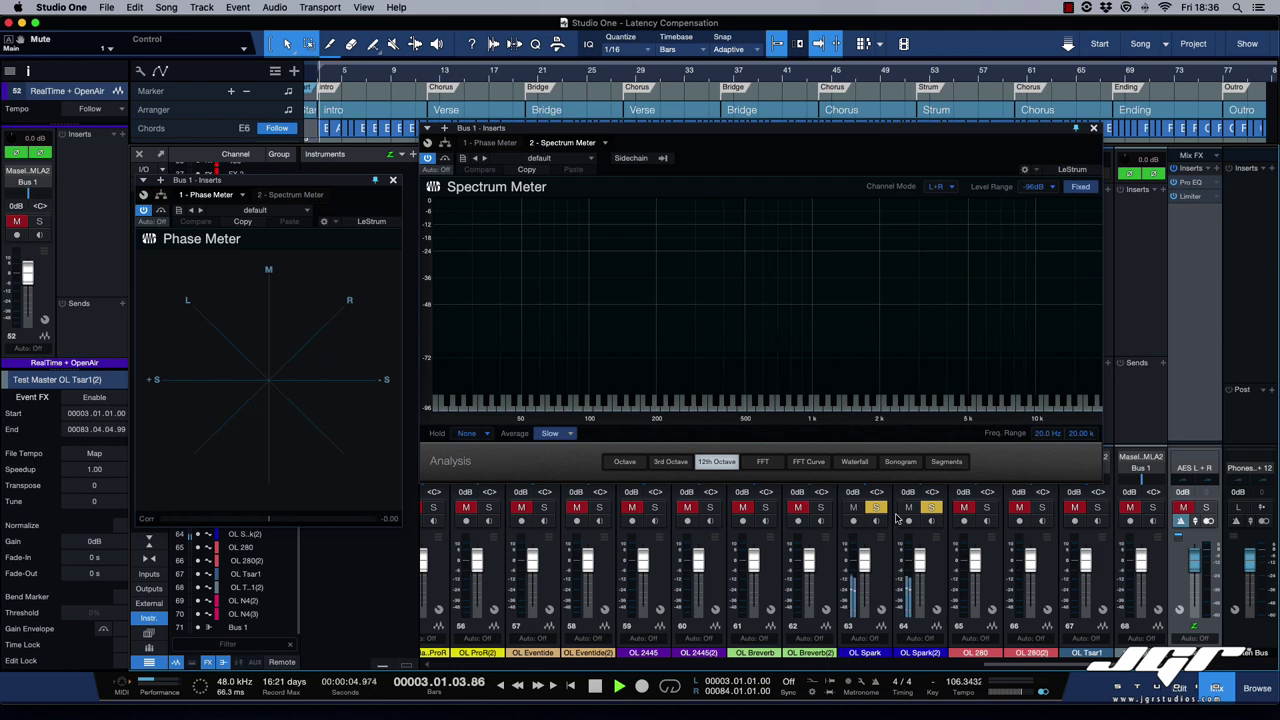
pyautogui.hscroll(3, 898, 518)
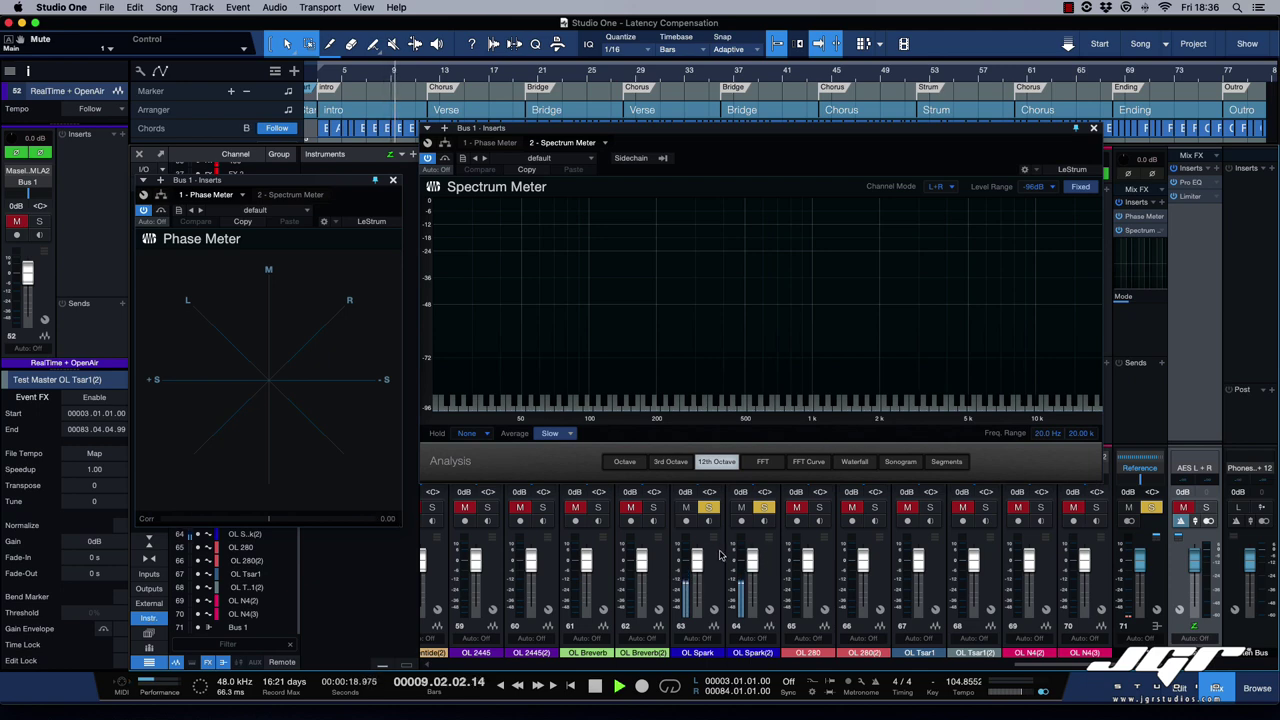
pyautogui.moveTo(737, 553)
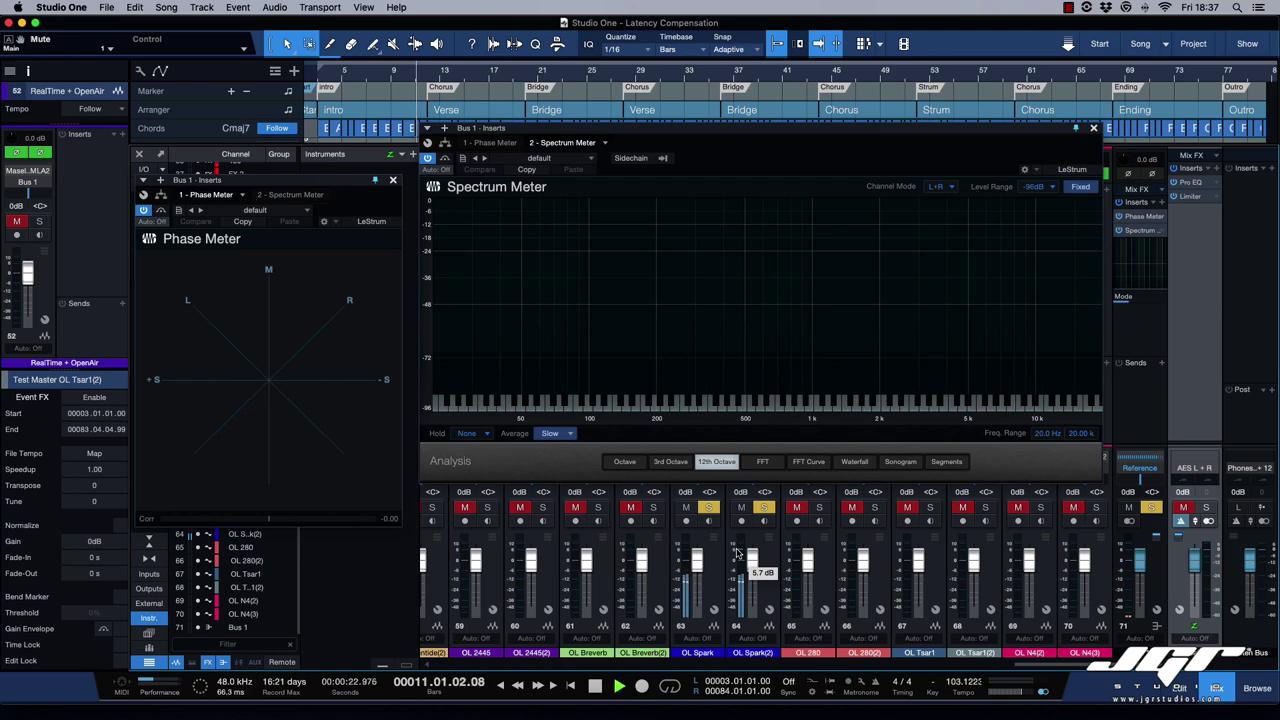
pyautogui.press('space')
pyautogui.click(764, 507)
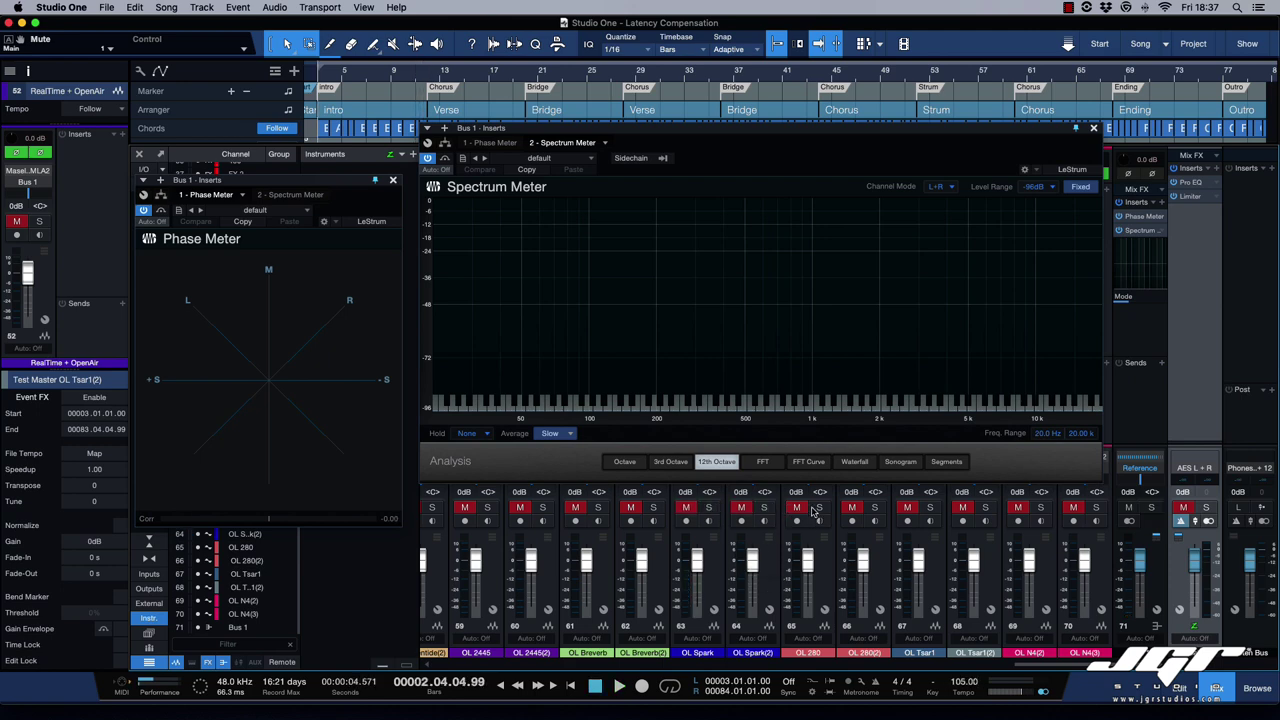
# Null-test the OL 280 and OL 280(2) tracks by soloing and playing both, then clear their solos.
pyautogui.click(818, 508)
pyautogui.click(874, 508)
pyautogui.press('space')
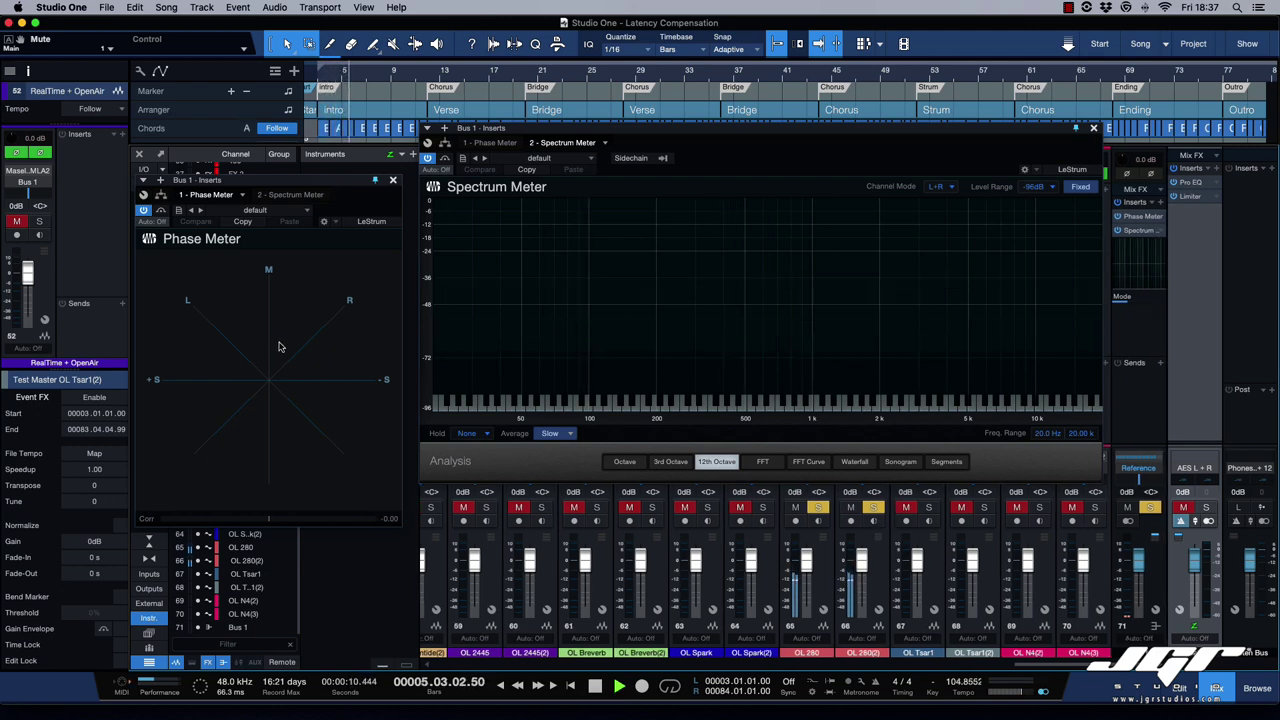
pyautogui.press('space')
pyautogui.click(818, 507)
# Solo OL Tsar1 and OL Tsar1(2), play the pair while monitoring Bus 1's meters, then clear their solos.
pyautogui.click(929, 507)
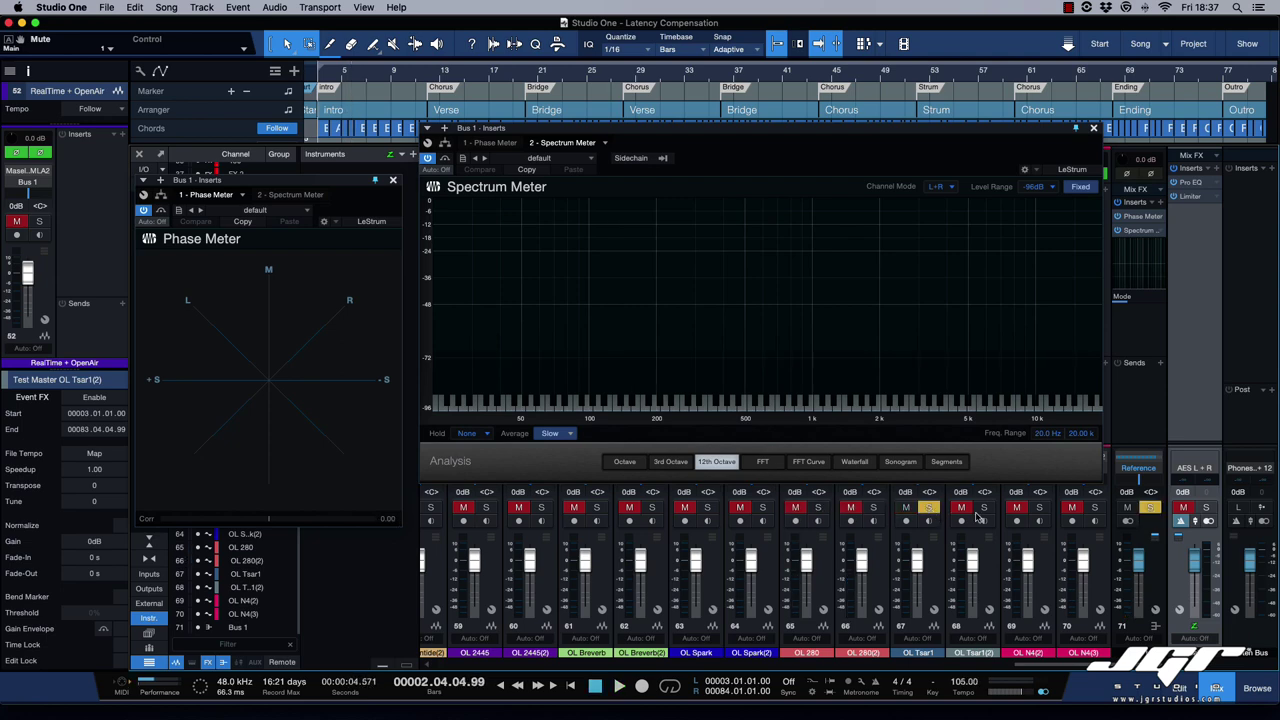
pyautogui.click(985, 508)
pyautogui.press('space')
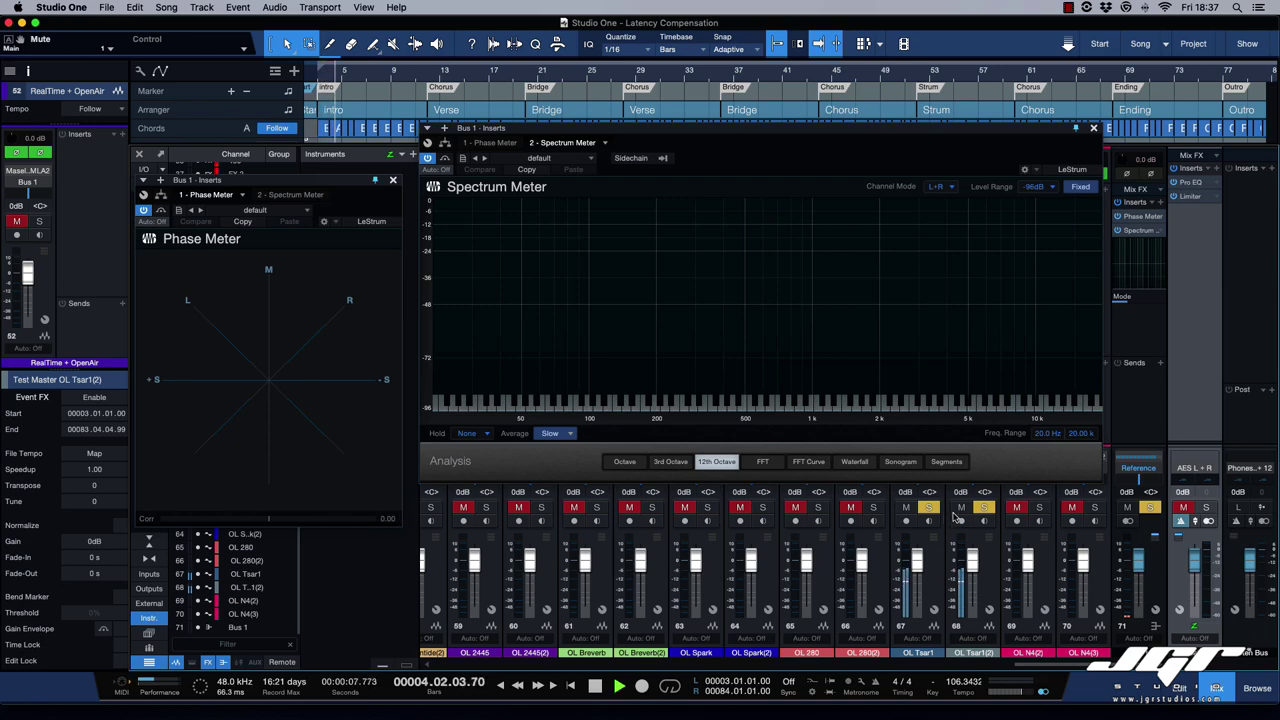
pyautogui.press('space')
pyautogui.click(983, 508)
pyautogui.click(932, 508)
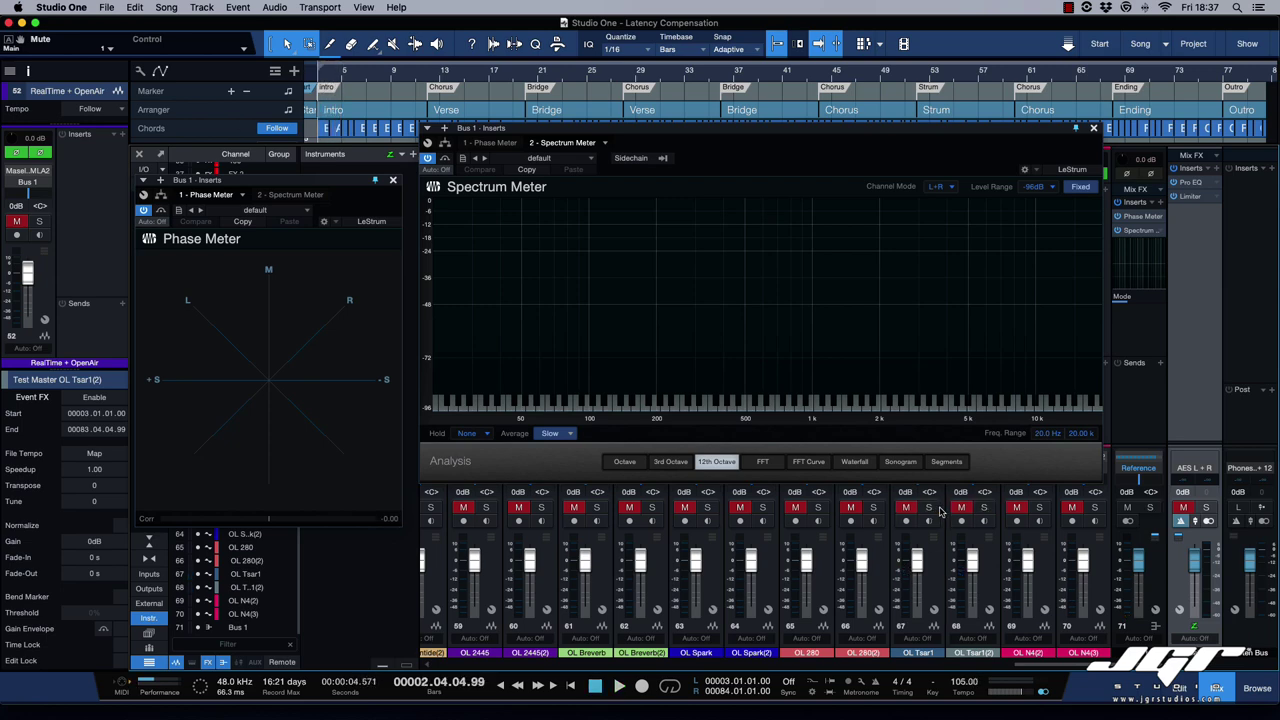
# Solo the OL N4(2) and OL N4(3) tracks and play them through Bus 1's meters as a null test.
pyautogui.click(1040, 508)
pyautogui.click(1095, 508)
pyautogui.press('space')
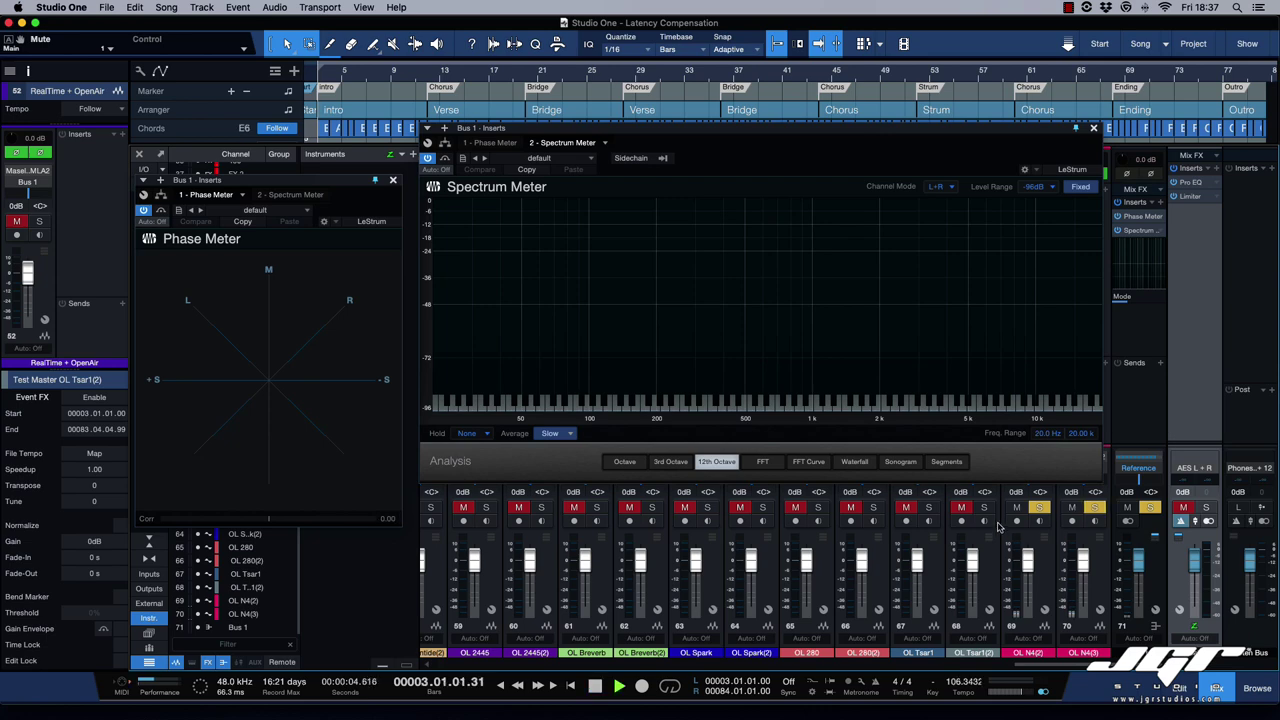